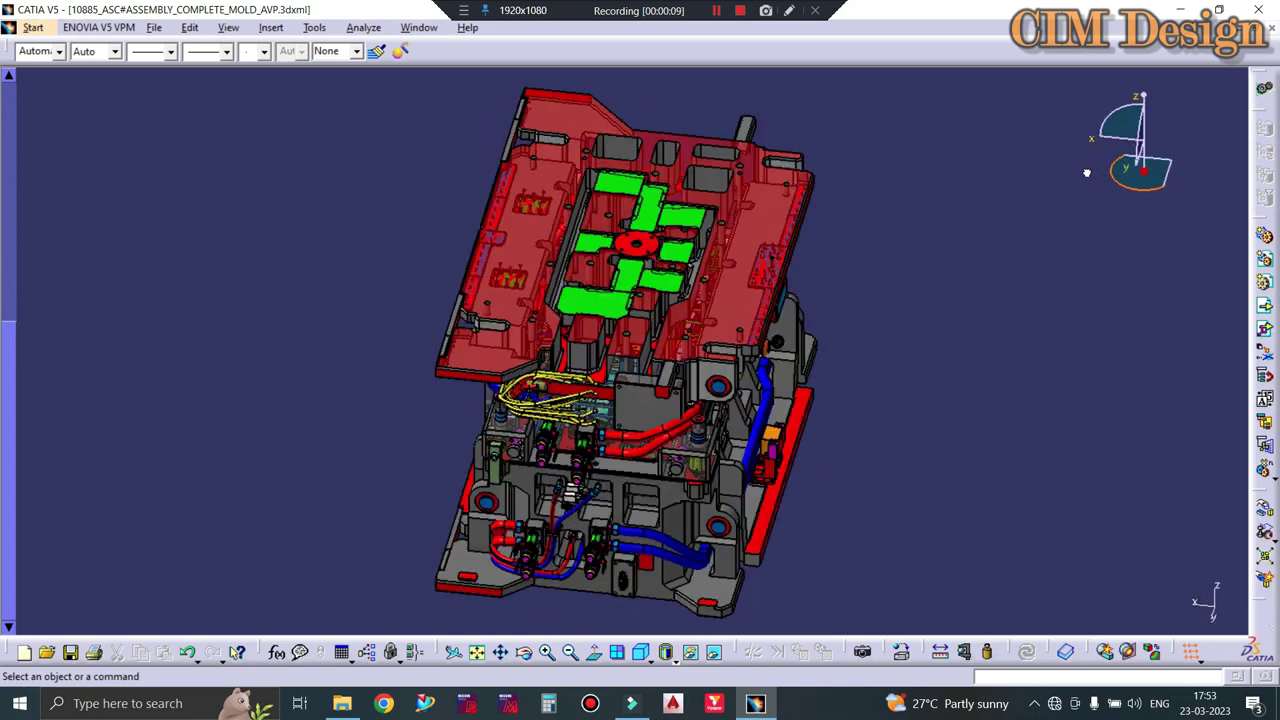
Orbit and zoom the mold assembly to inspect the bumper seated on the core half.
mouse_move(1083, 171)
middle_mouse_down()
mouse_move(1050, 146)
mouse_move(1046, 120)
mouse_move(1080, 120)
mouse_move(1102, 158)
mouse_move(1174, 190)
mouse_move(820, 413)
middle_mouse_up()
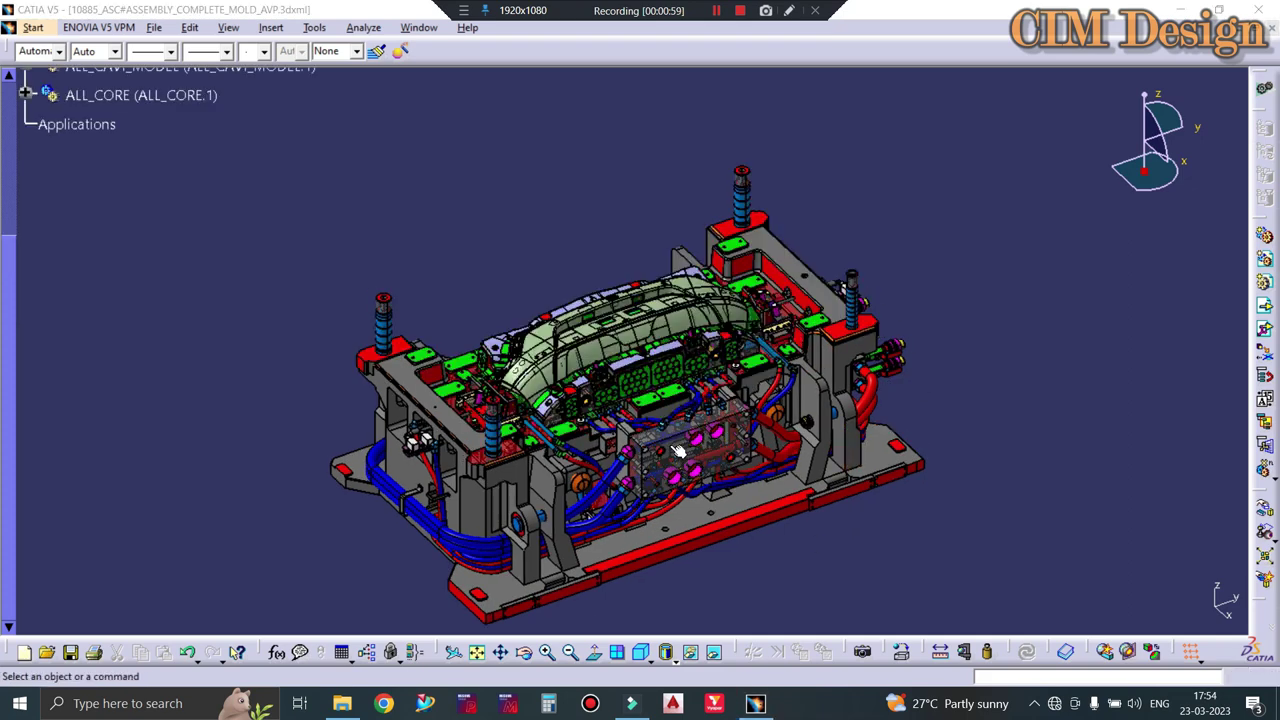
mouse_move(680, 420)
middle_mouse_down()
mouse_move(677, 355)
mouse_move(858, 180)
middle_mouse_up()
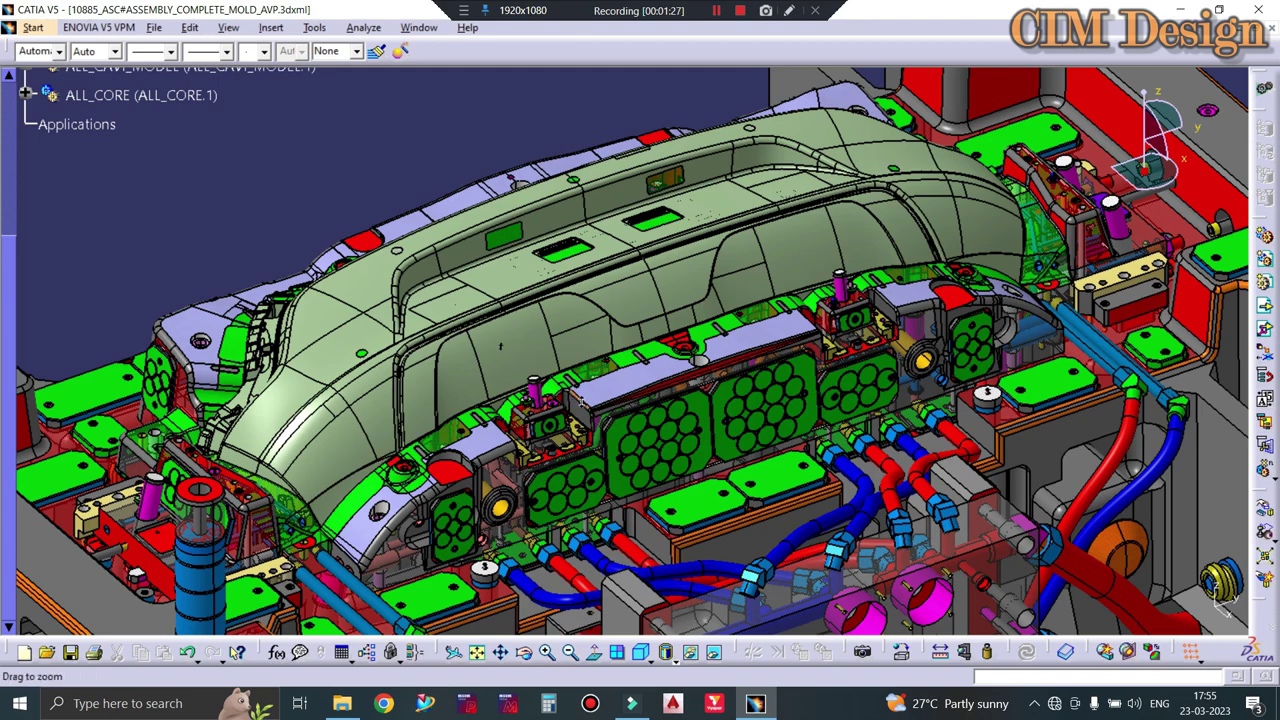
mouse_move(419, 452)
middle_mouse_down()
mouse_move(582, 468)
mouse_move(624, 535)
mouse_move(758, 178)
middle_mouse_up()
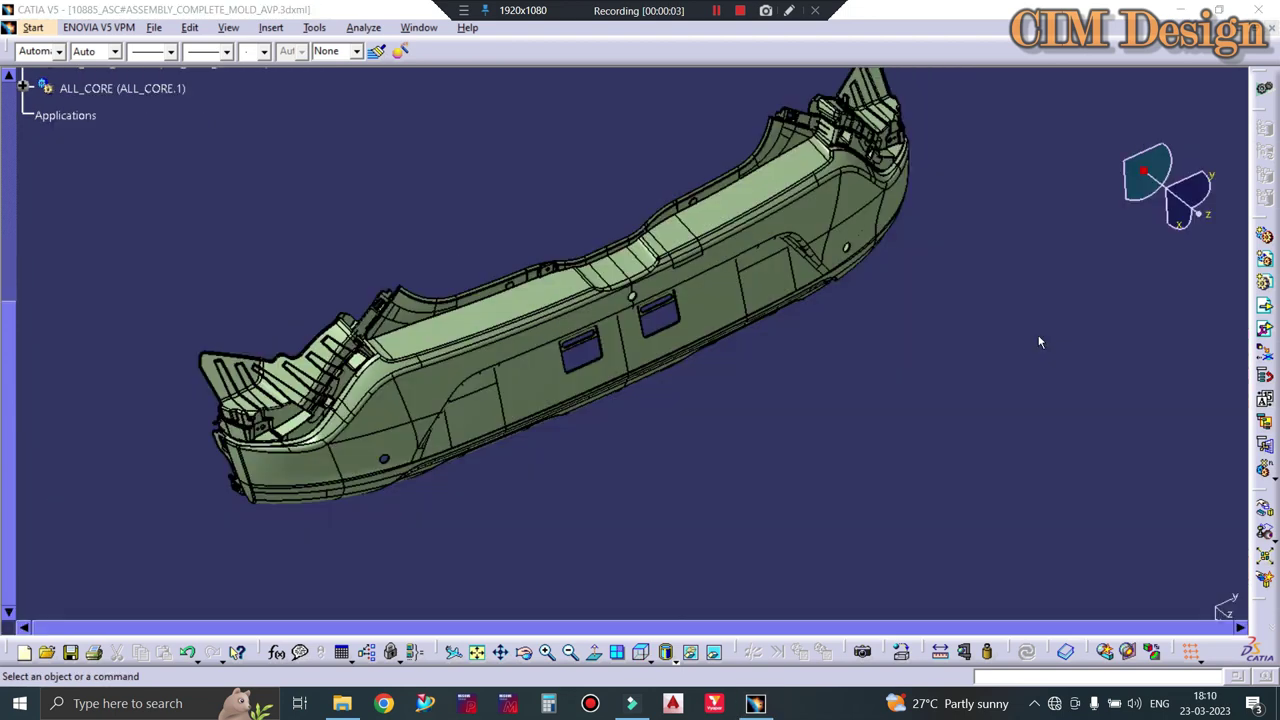
Orbit the isolated bumper to show its inner side and bring back the angle-lifter assemblies.
middle_click_drag(677, 514, 684, 519)
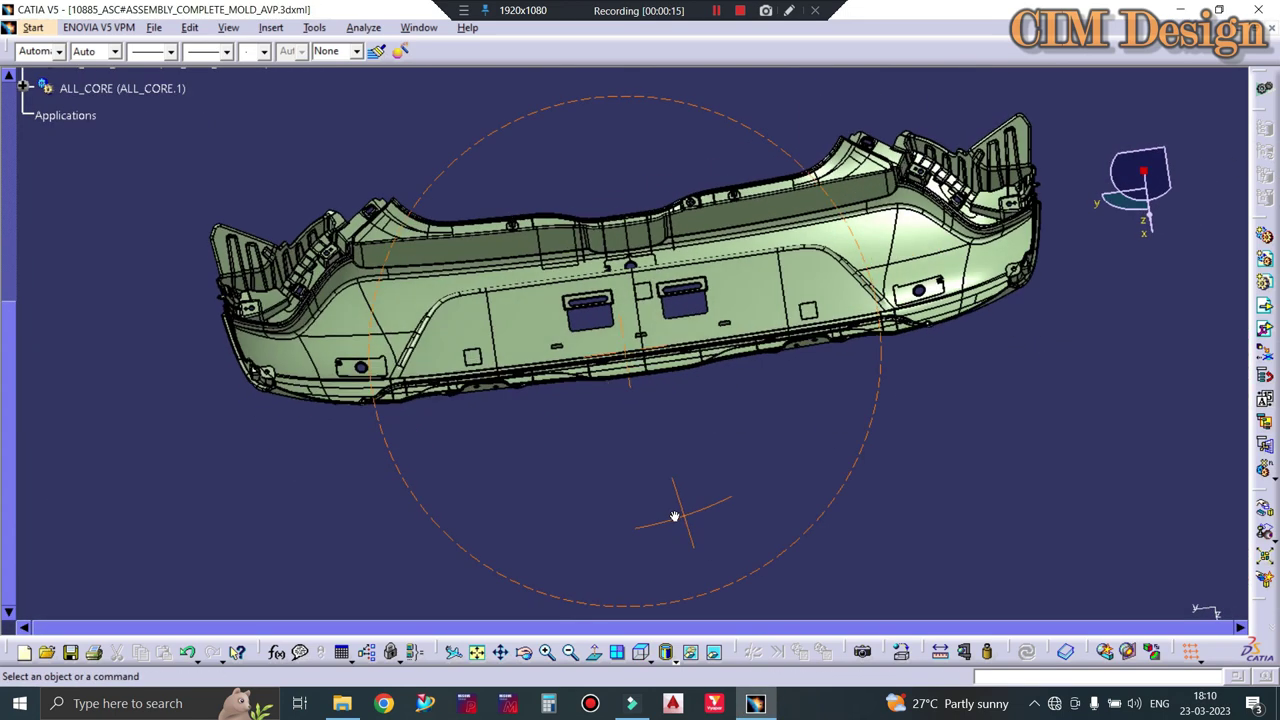
mouse_move(607, 474)
middle_mouse_down()
mouse_move(586, 481)
mouse_move(552, 607)
mouse_move(516, 434)
middle_mouse_up()
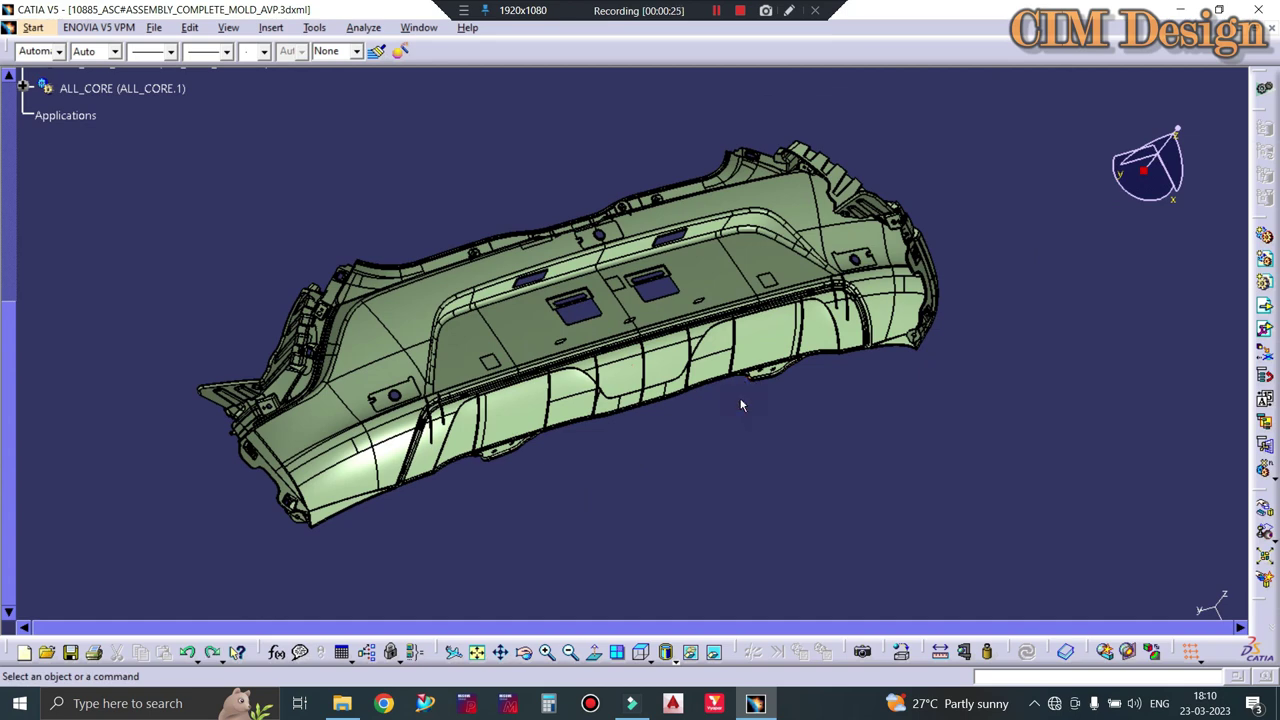
key("ctrl+z")
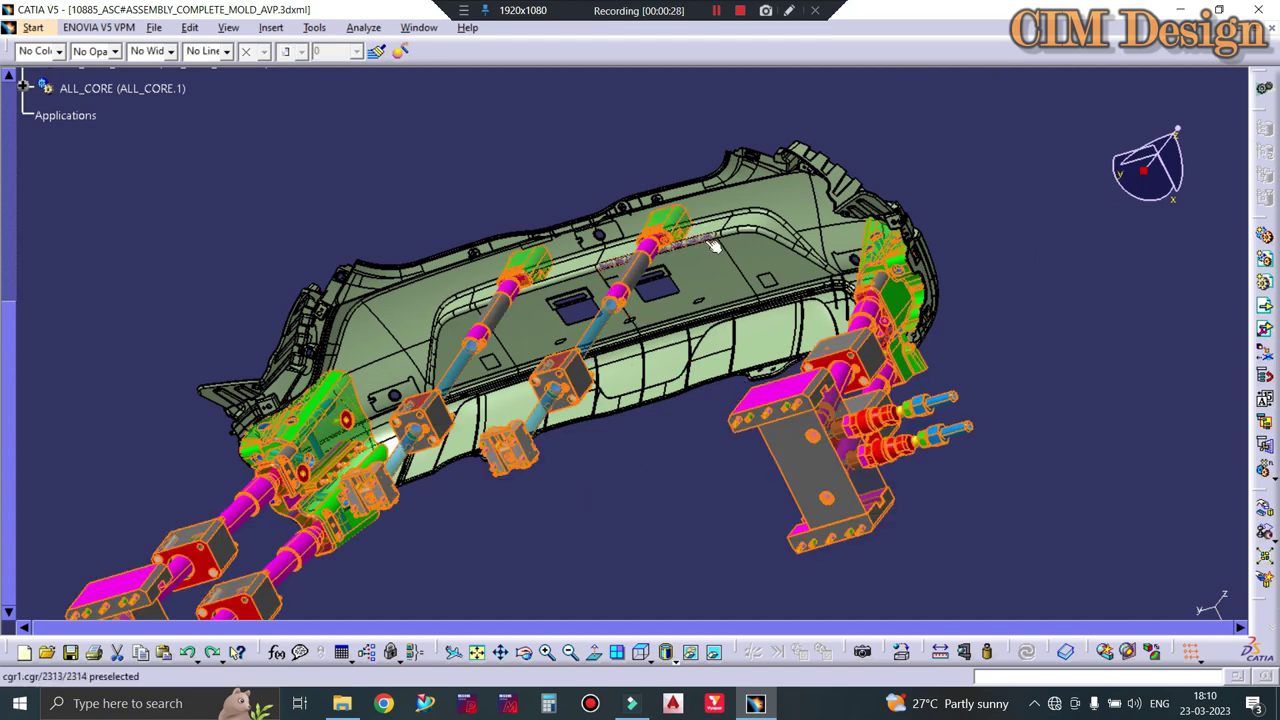
left_click(405, 193)
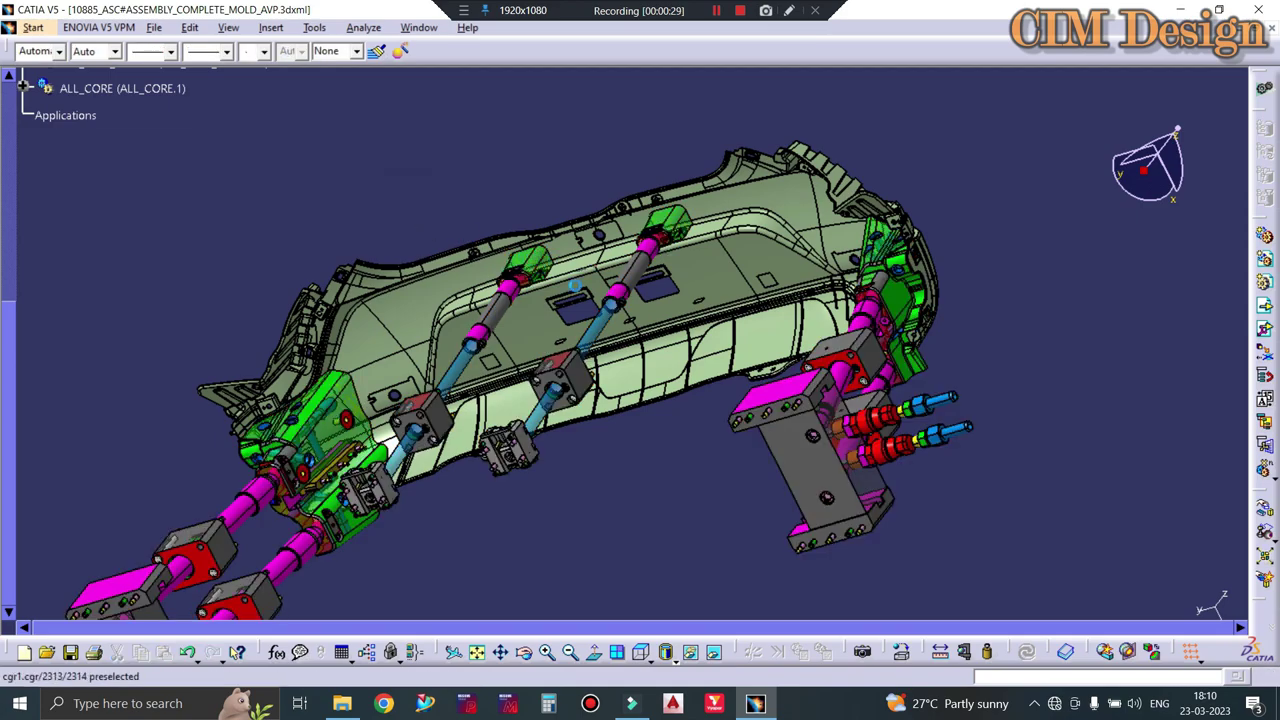
middle_click_drag(405, 193, 400, 117, "ctrl")
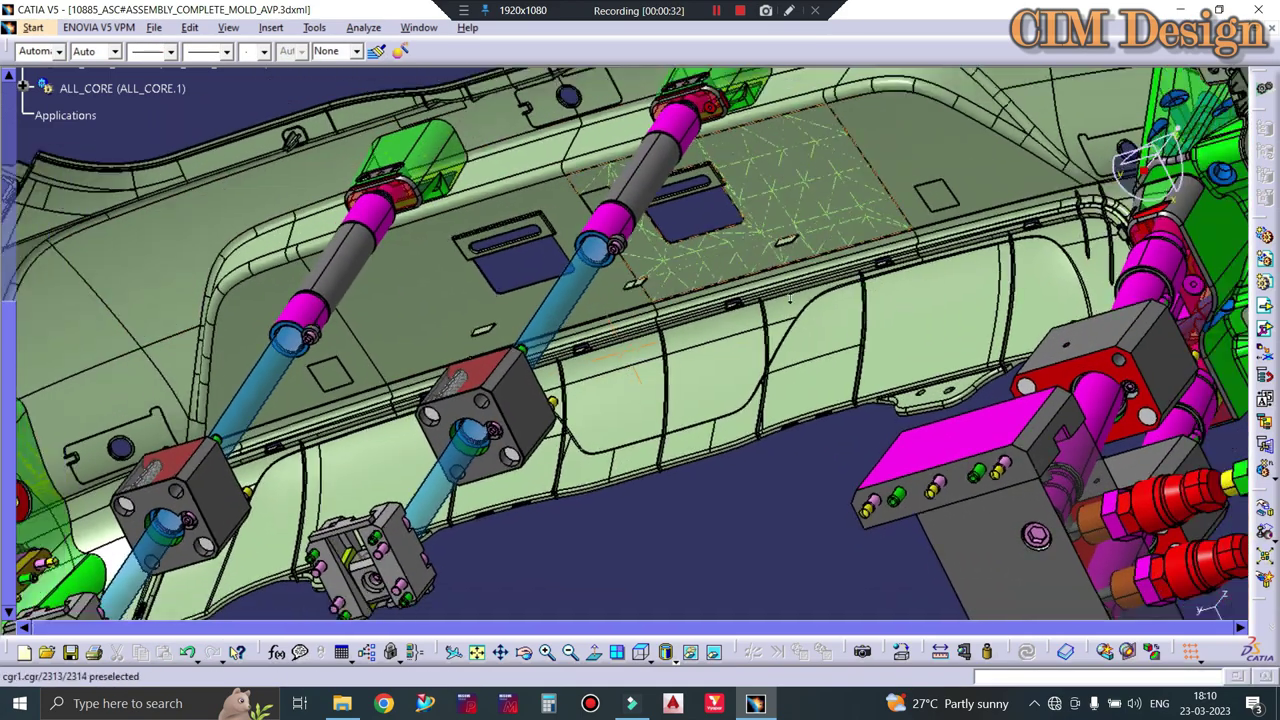
middle_click_drag(710, 249, 912, 233, "ctrl")
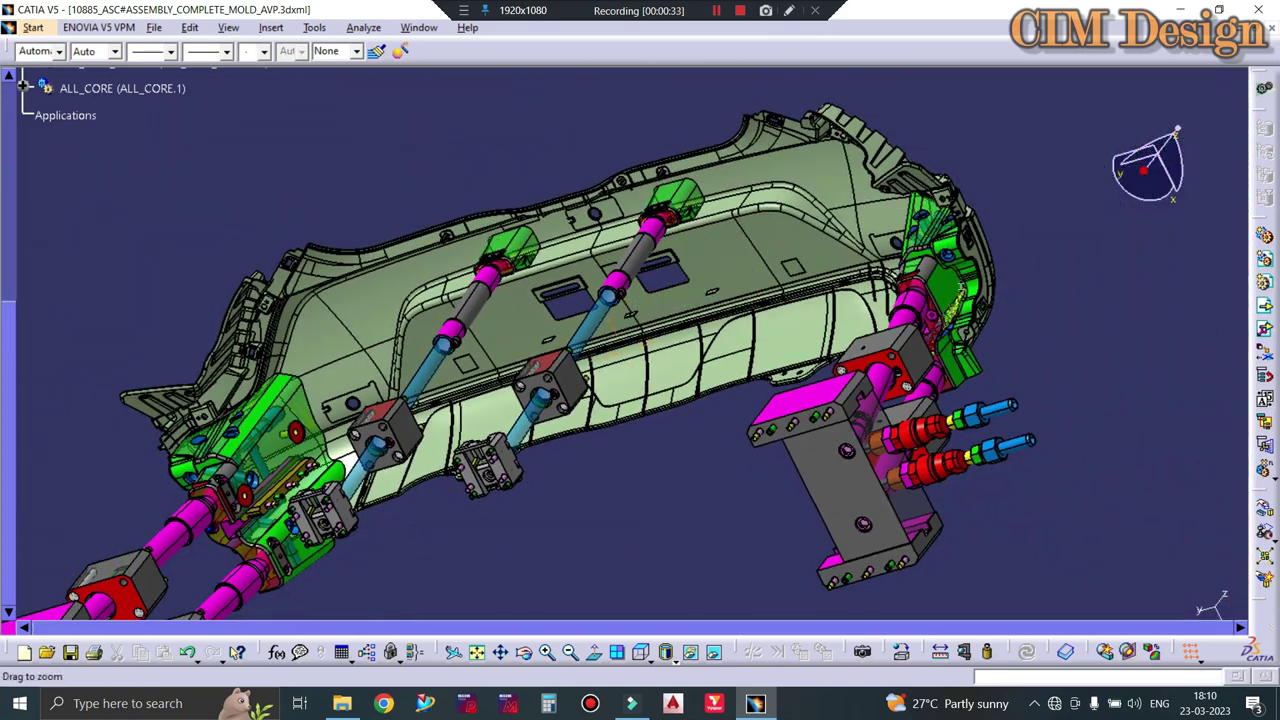
middle_click_drag(850, 470, 965, 255, "ctrl")
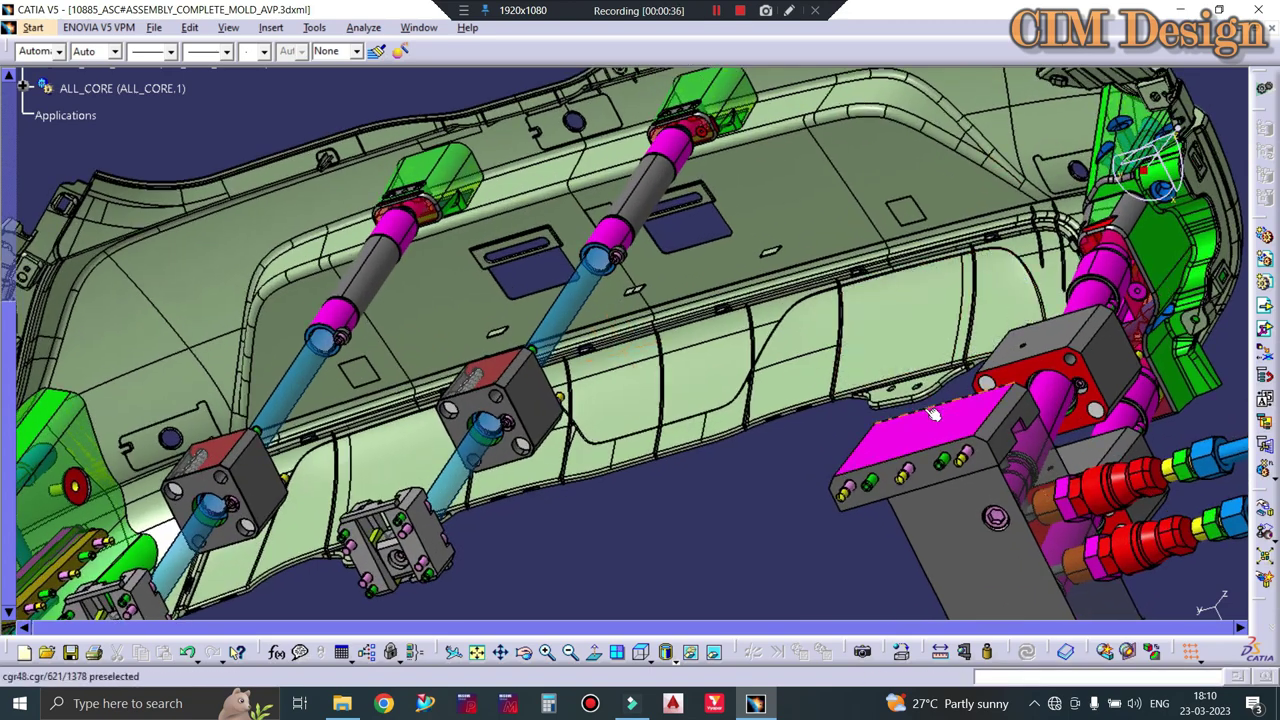
mouse_move(640, 430)
middle_mouse_down("ctrl")
mouse_move(287, 450)
mouse_move(372, 468)
middle_mouse_up("ctrl")
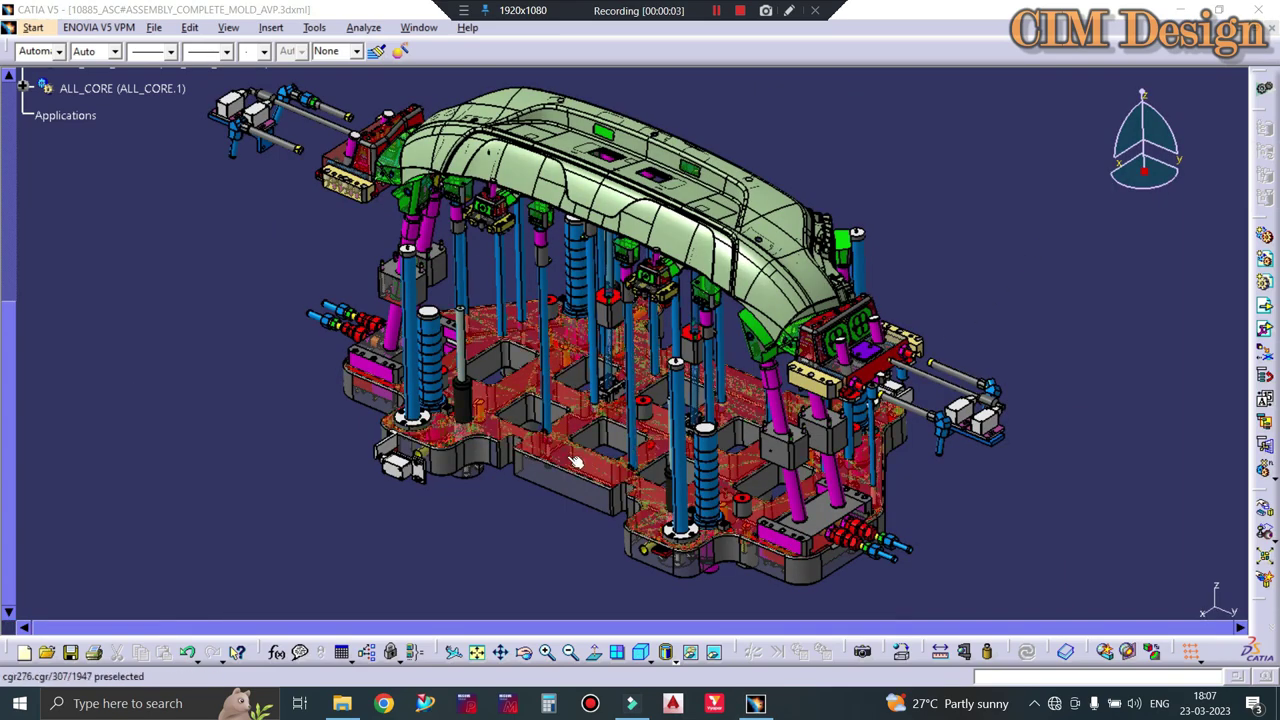
Zoom in and out around the ejector system under the bumper, then rotate the assembly vertically.
middle_click_drag(1021, 258, 1021, 150, "ctrl")
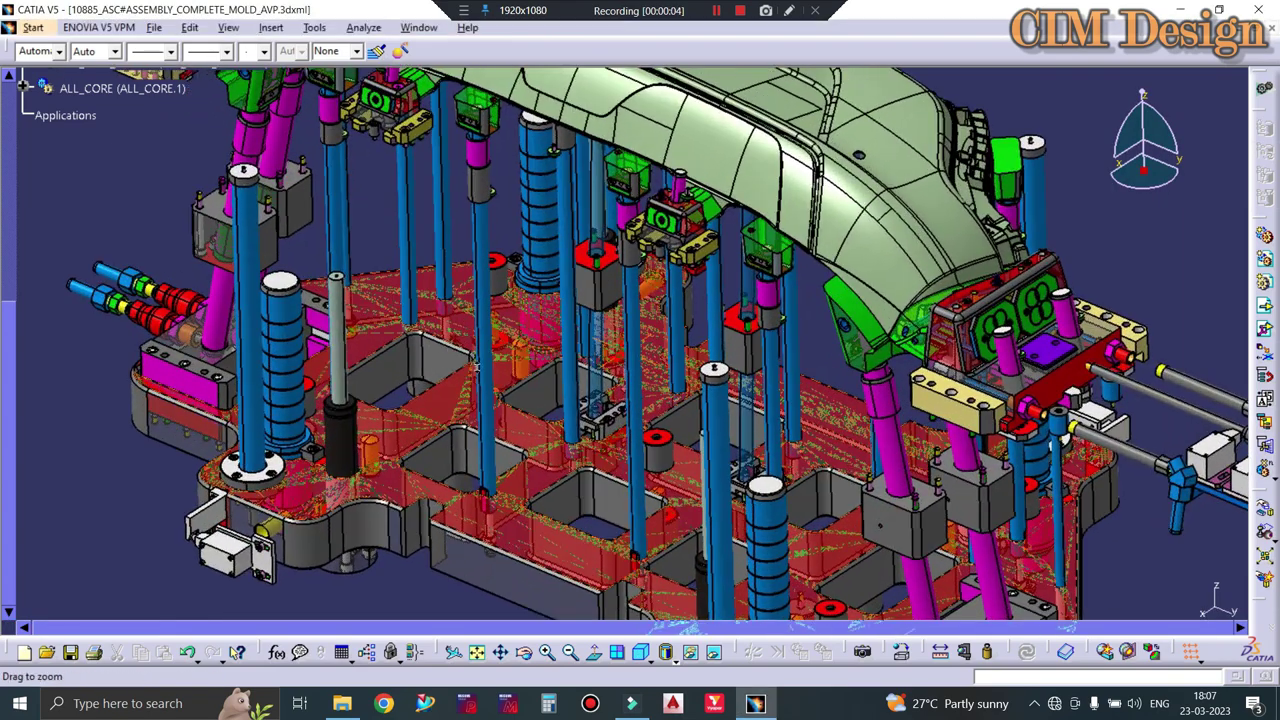
middle_click_drag(477, 368, 435, 282, "ctrl")
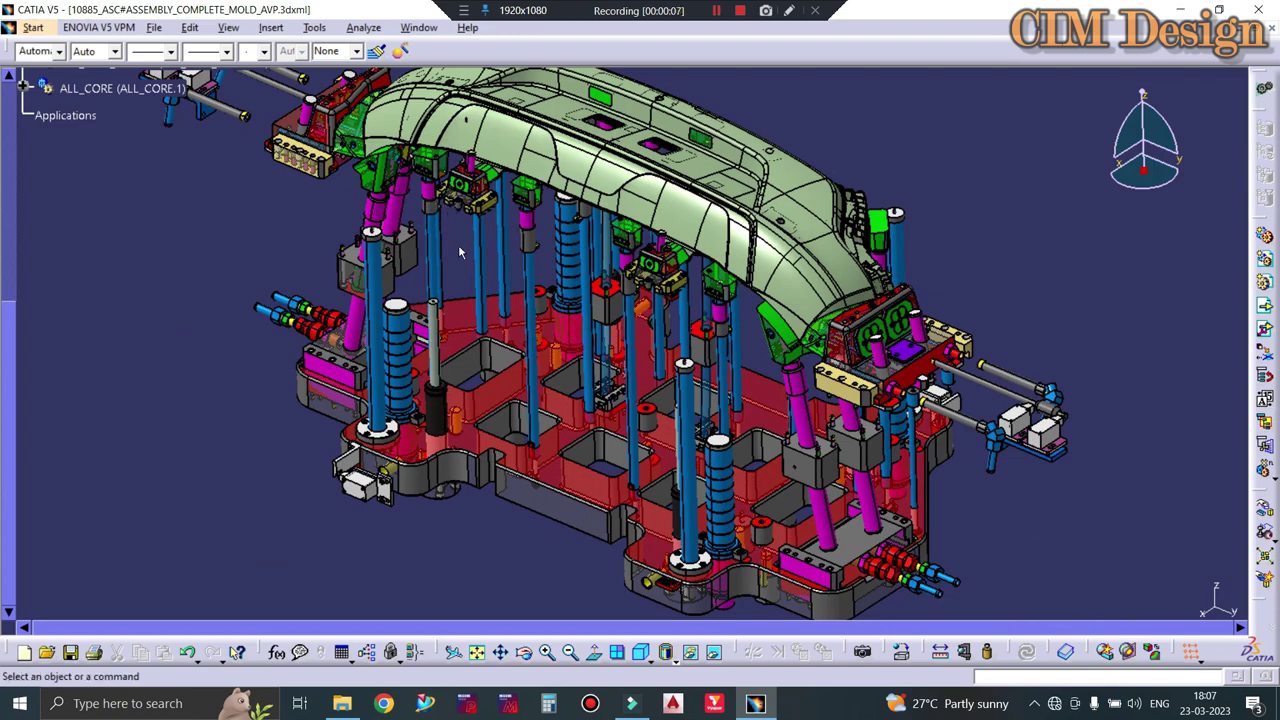
middle_click_drag(447, 468, 440, 400, "ctrl")
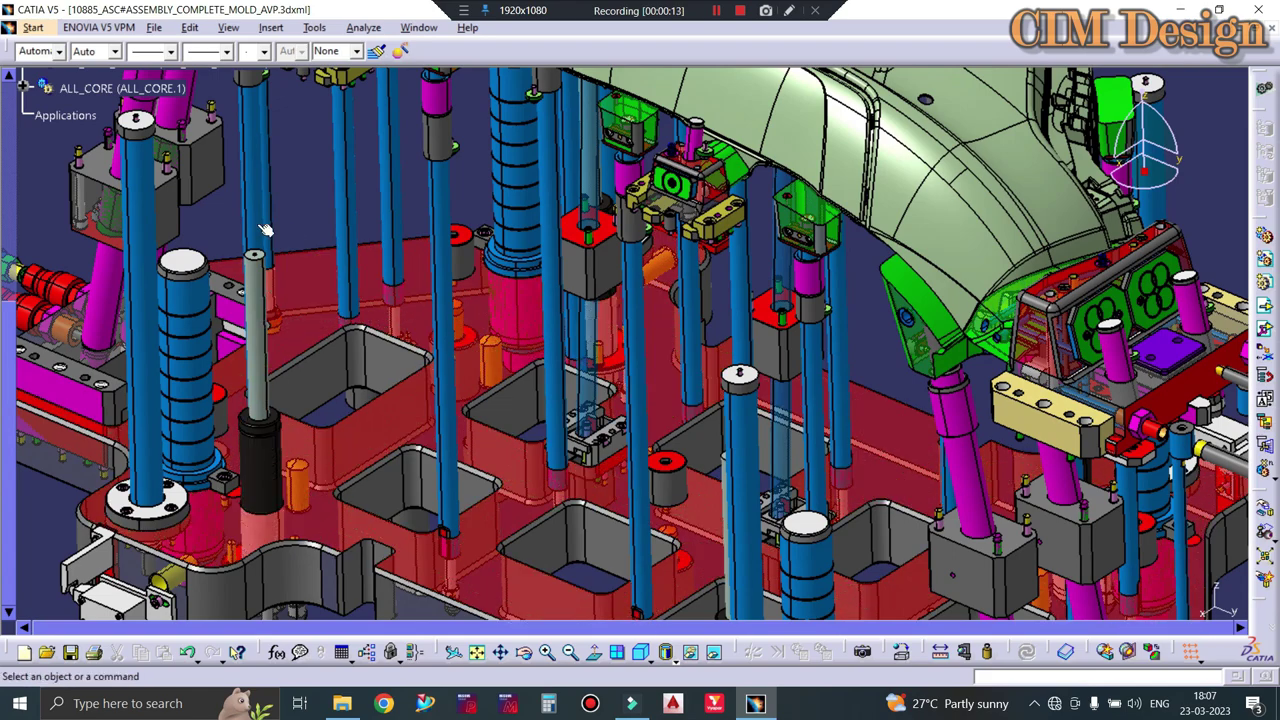
mouse_move(265, 458)
middle_mouse_down("ctrl")
mouse_move(651, 365)
mouse_move(772, 272)
middle_mouse_up("ctrl")
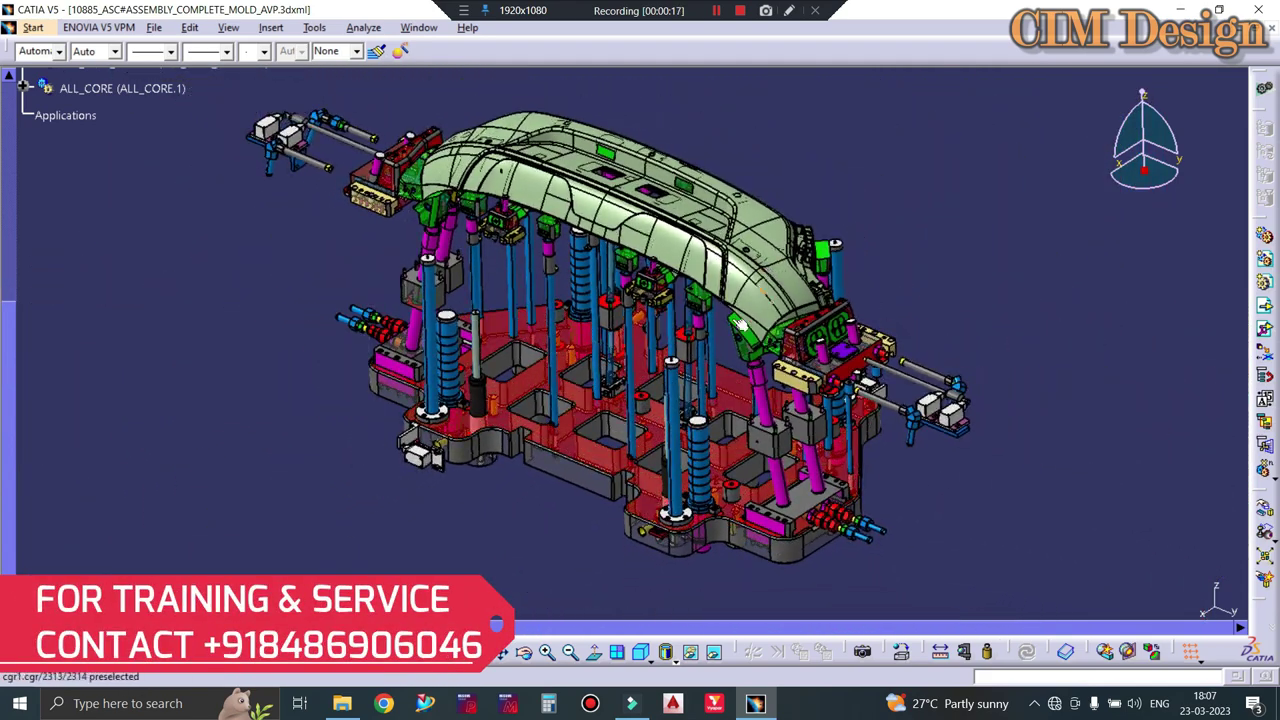
middle_click_drag(740, 325, 1150, 275, "ctrl")
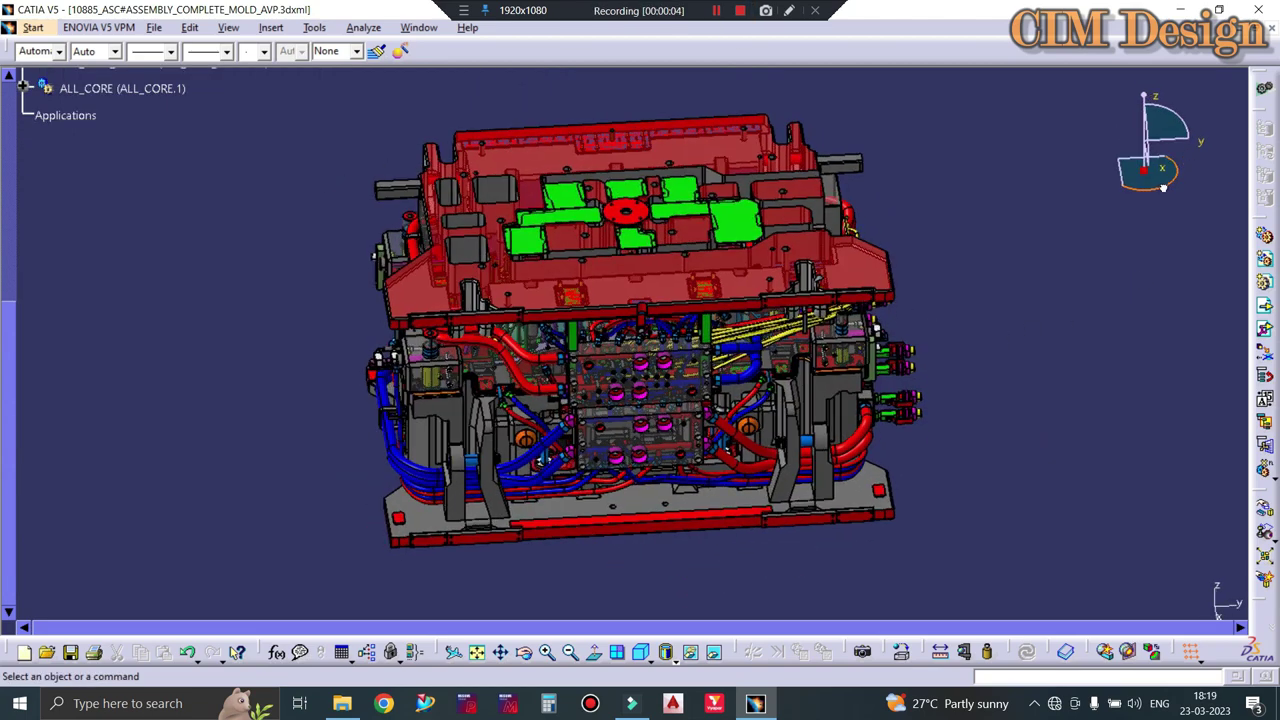
mouse_move(1163, 187)
left_mouse_down()
mouse_move(1260, 158)
mouse_move(1183, 115)
mouse_move(1117, 137)
mouse_move(1163, 175)
mouse_move(1147, 204)
mouse_move(1080, 206)
mouse_move(1066, 181)
mouse_move(1082, 148)
mouse_move(1128, 145)
mouse_move(1178, 201)
left_mouse_up()
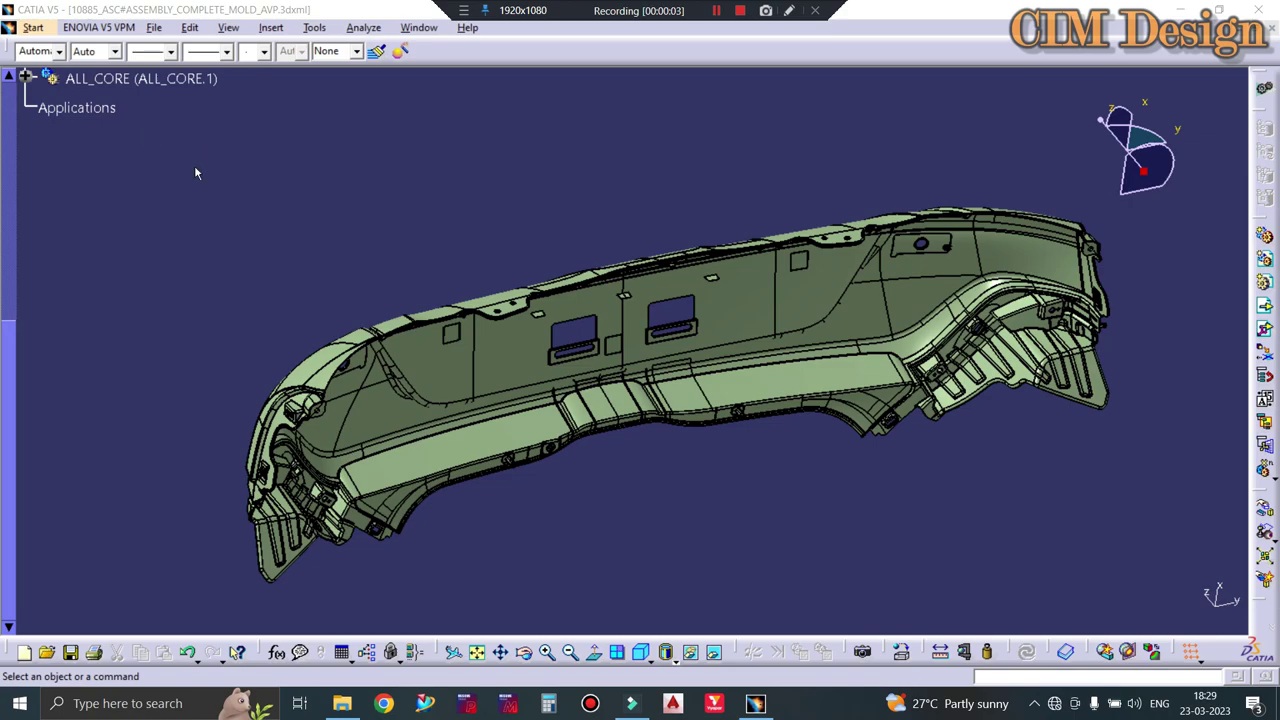
Orbit and resize the isolated bumper view, then enable the recorder's screen drawing.
middle_click_drag(194, 165, 751, 463)
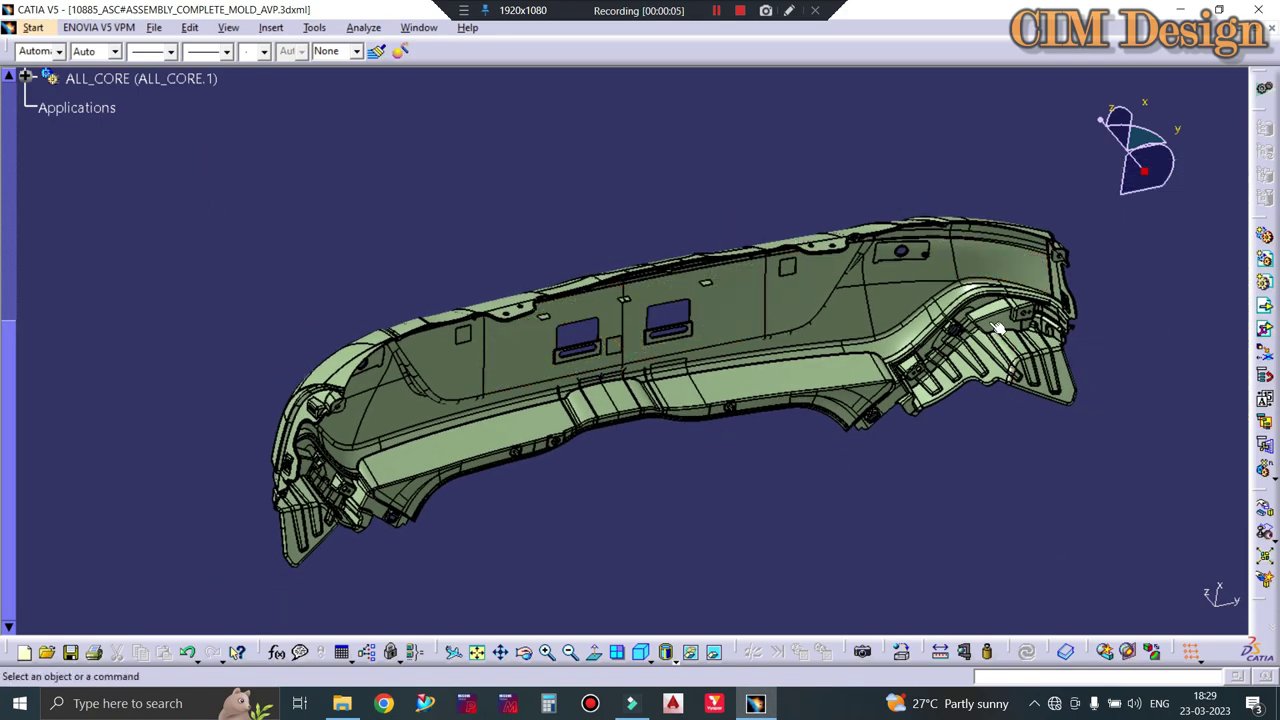
middle_click_drag(873, 428, 1119, 381)
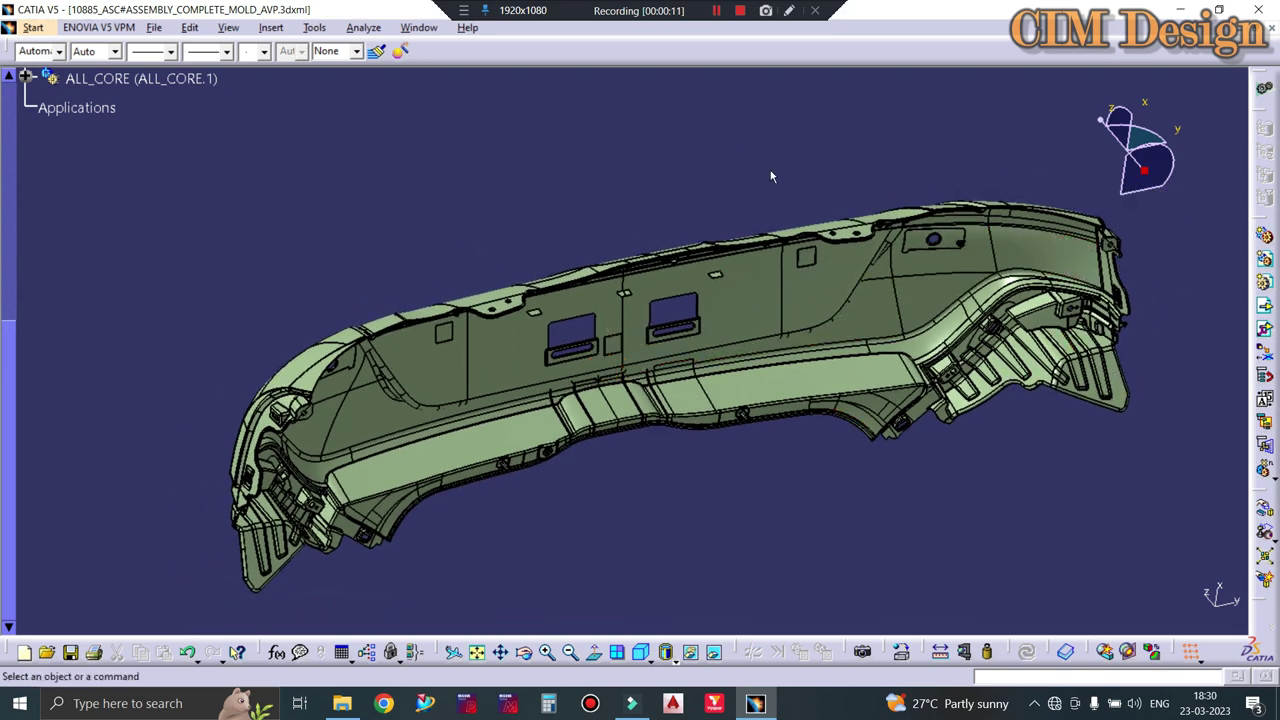
left_click(463, 10)
Draw green boxes around the clip features on the bumper's upper edge and right end.
left_click(510, 36)
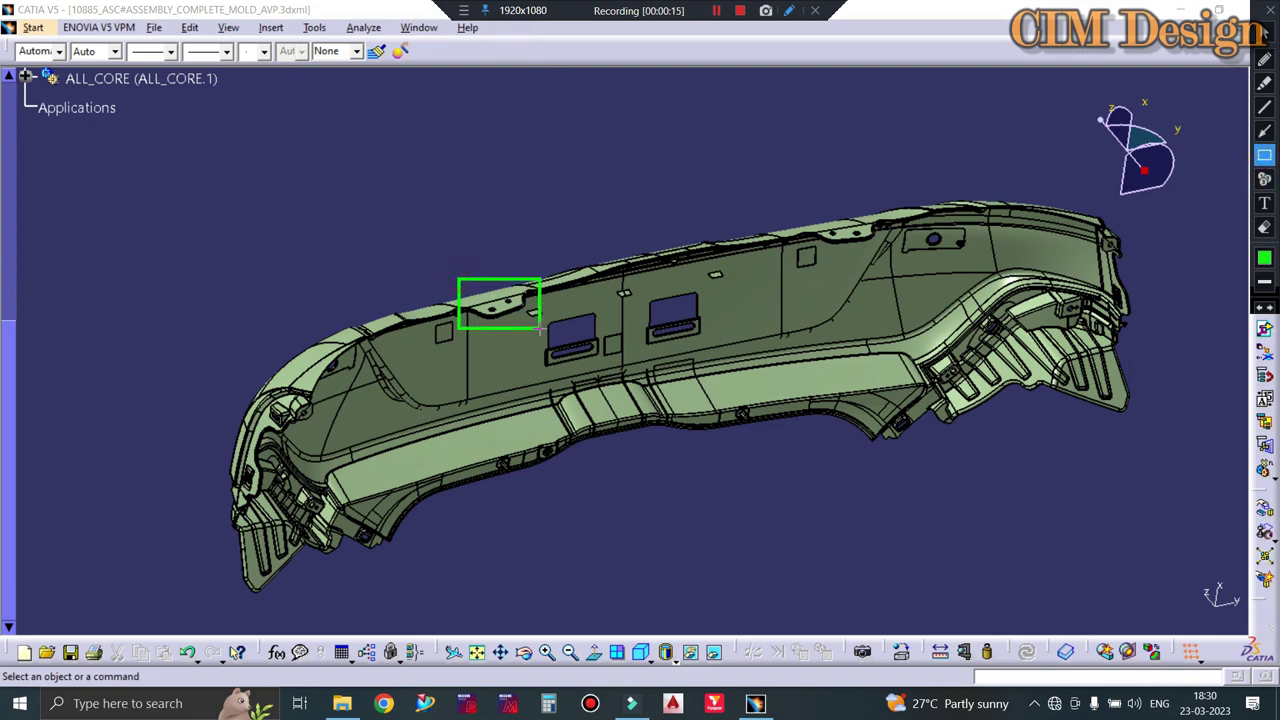
left_click_drag(538, 327, 536, 328)
left_click_drag(819, 208, 881, 268)
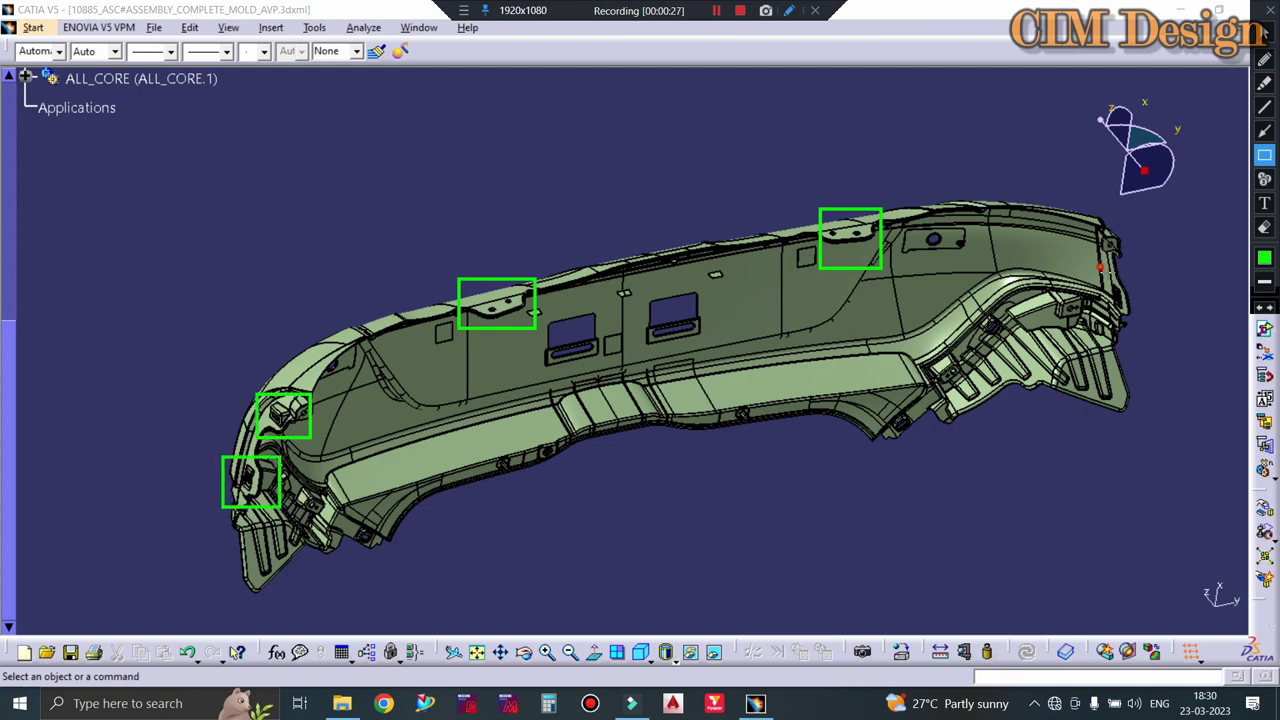
left_click_drag(1099, 266, 1148, 313)
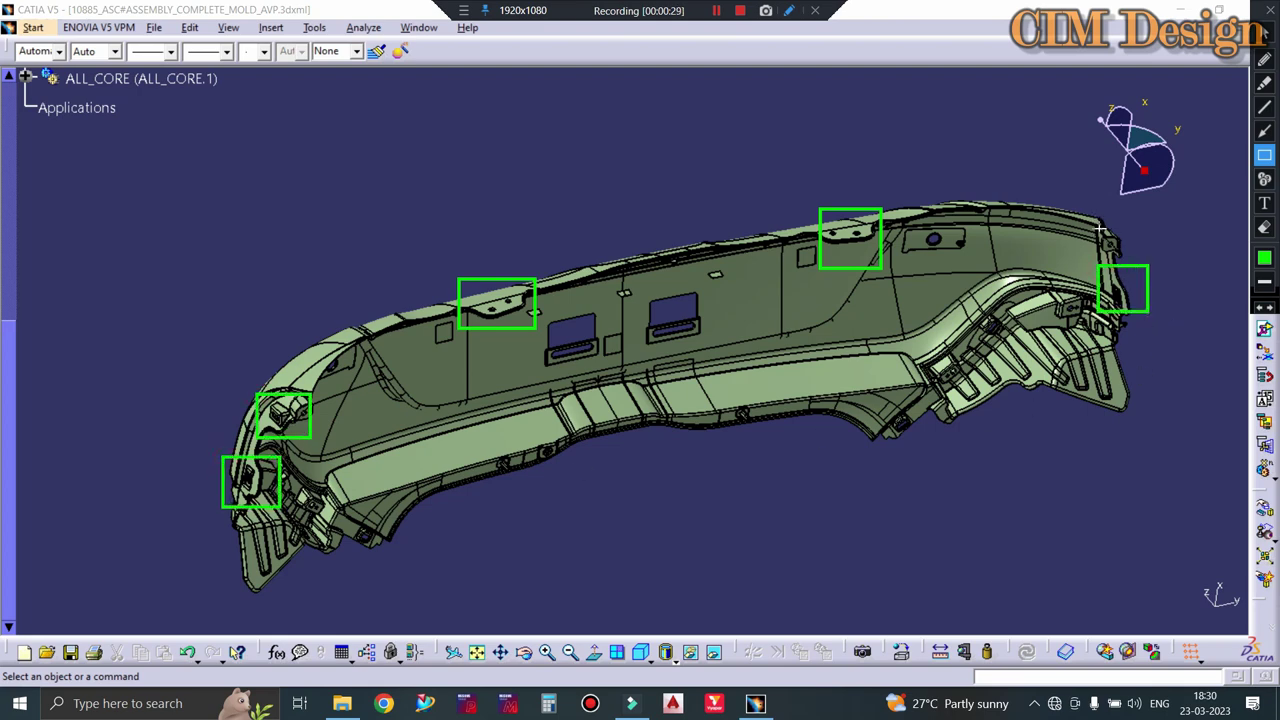
left_click_drag(1082, 213, 1151, 276)
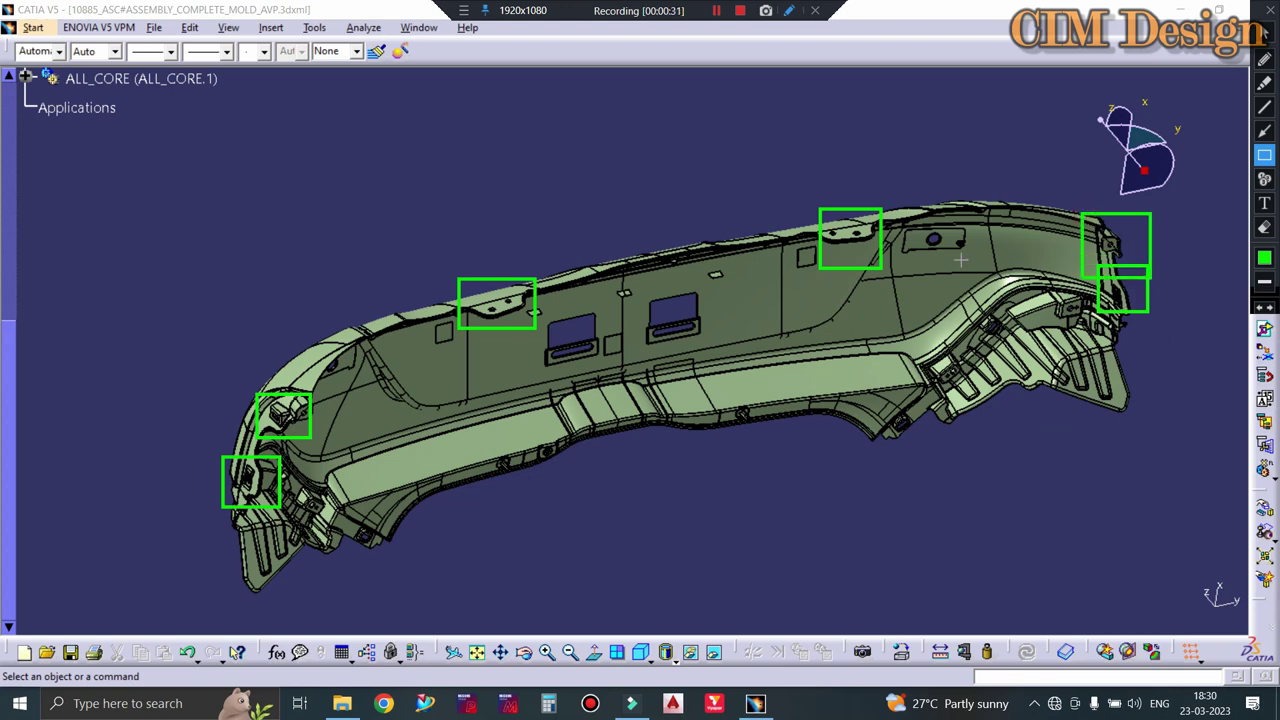
Draw red arrows at the bumper's top edge and pointing up at its bottom edge.
left_click(1264, 131)
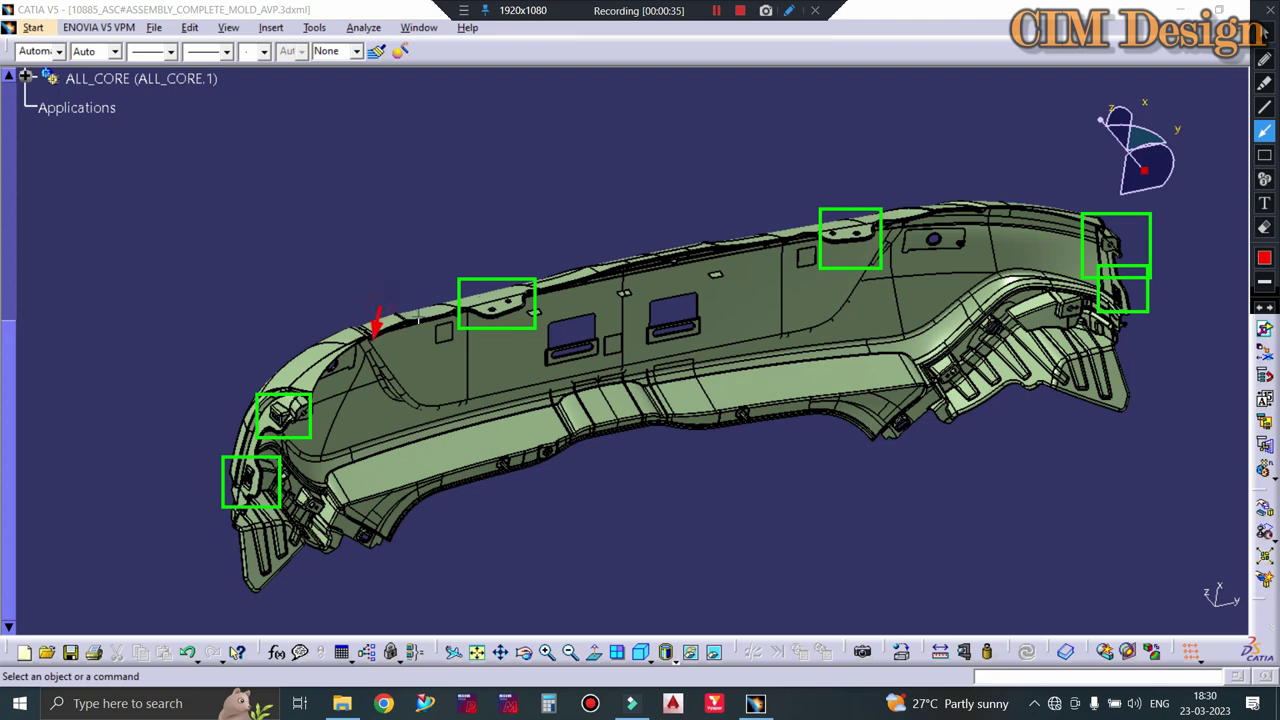
left_click_drag(612, 249, 608, 272)
left_click_drag(762, 208, 757, 244)
left_click_drag(961, 178, 957, 202)
left_click_drag(1052, 178, 1037, 206)
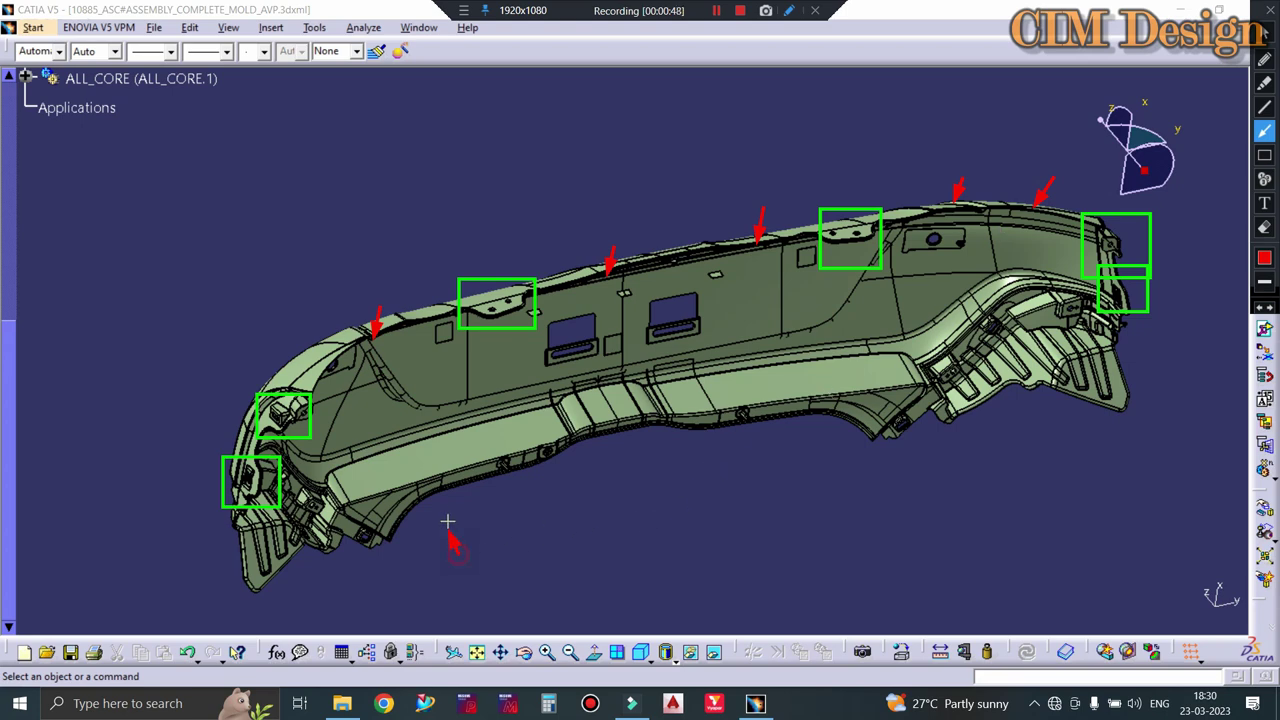
left_click_drag(458, 553, 445, 505)
left_click_drag(601, 511, 576, 462)
left_click_drag(760, 482, 762, 420)
left_click_drag(888, 516, 895, 440)
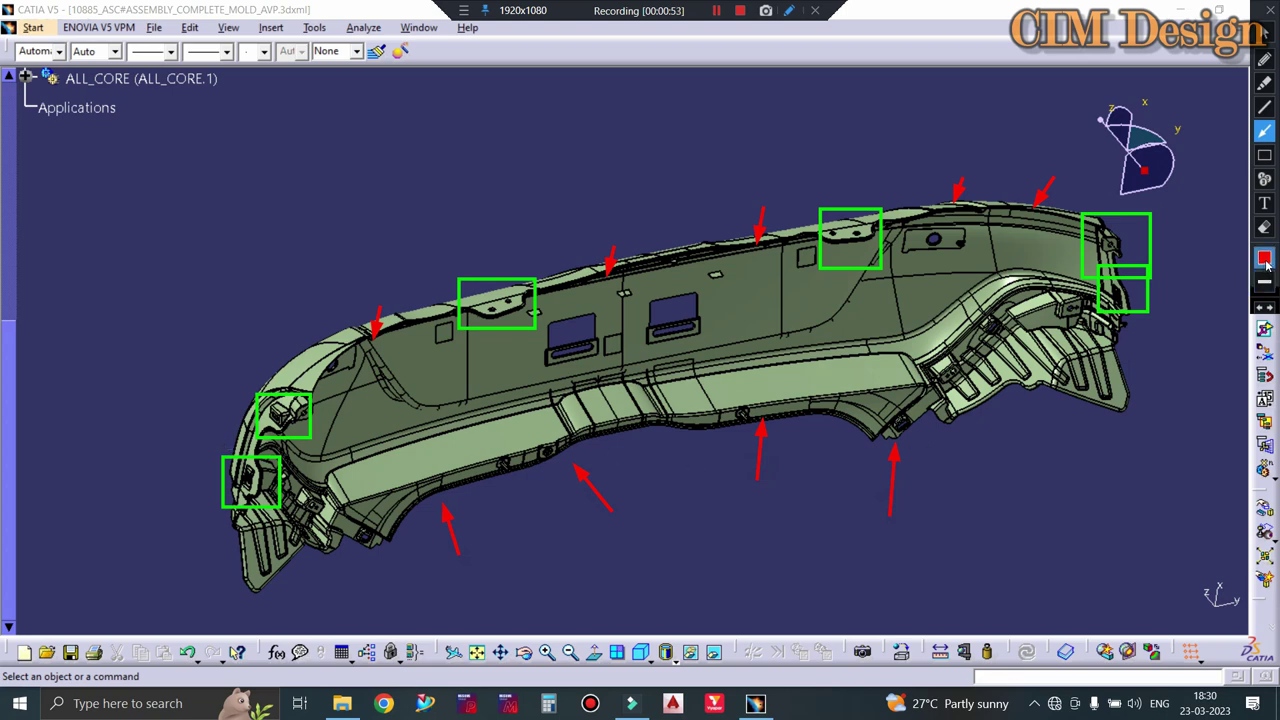
left_click(1264, 155)
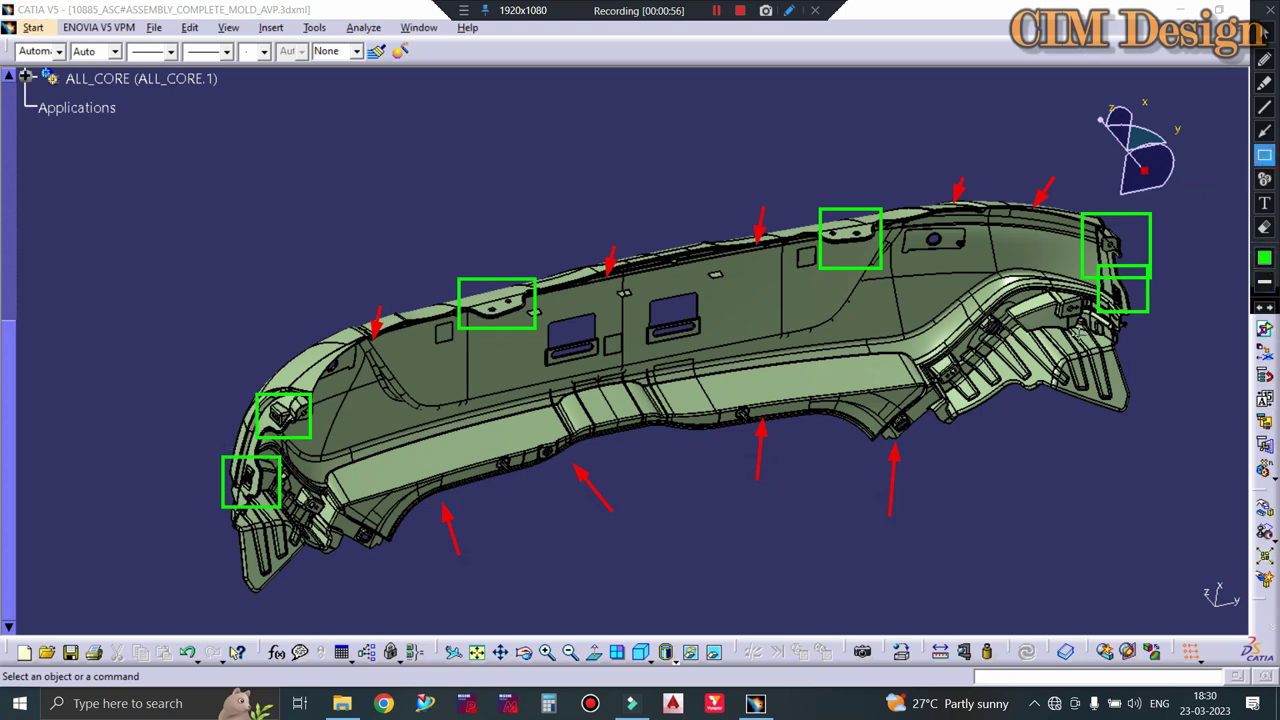
Switch the annotation colour to red and draw boxes around both ends of the bumper.
left_click(1264, 257)
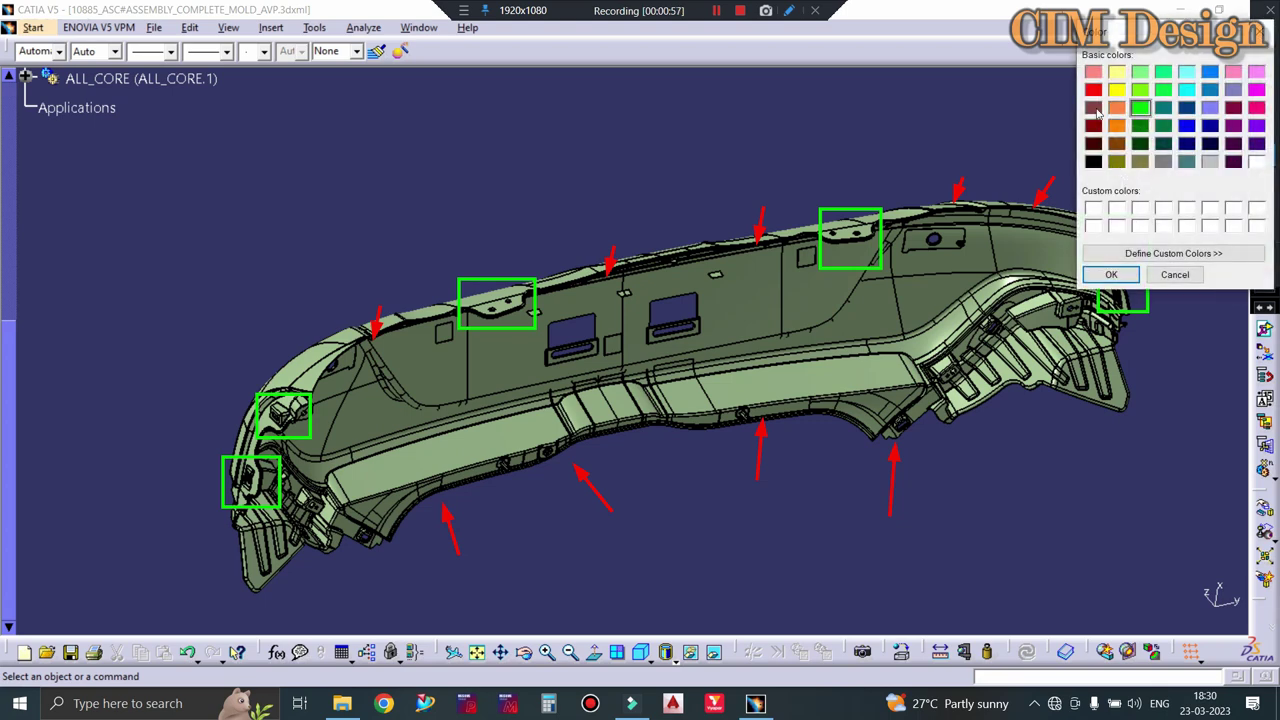
left_click(1093, 89)
left_click(1111, 274)
left_click_drag(183, 376, 365, 576)
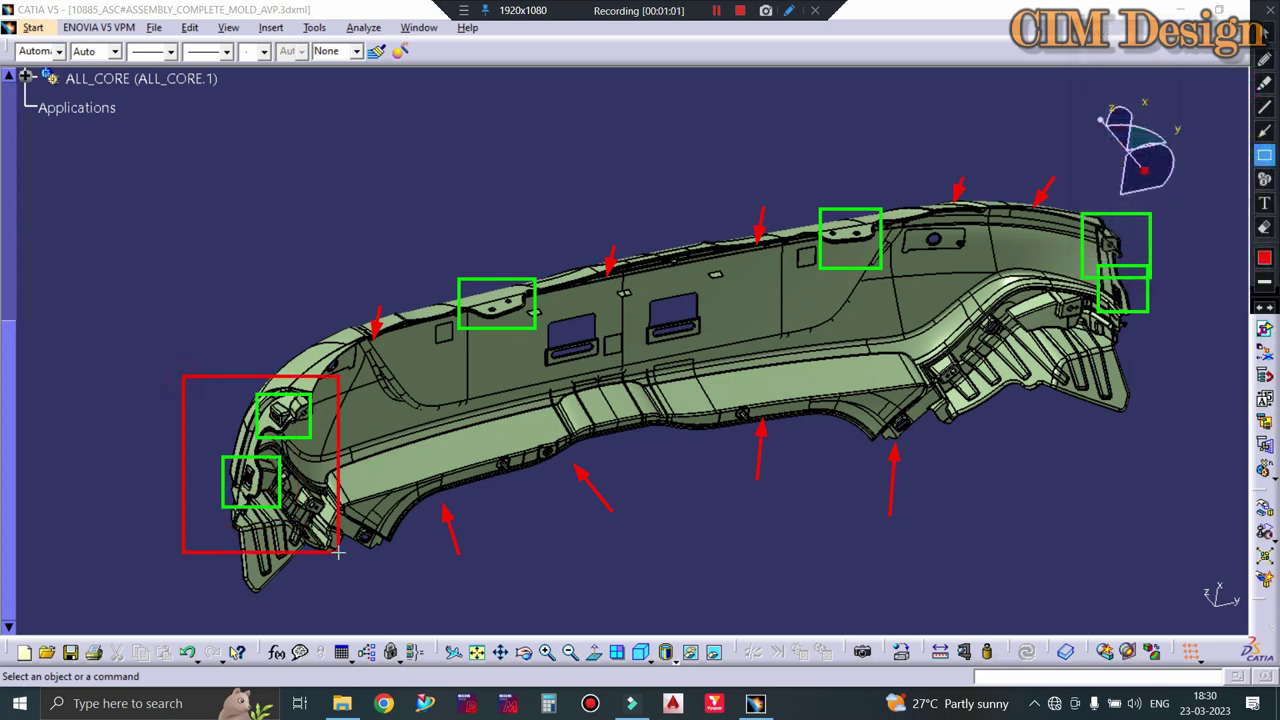
left_click_drag(1037, 196, 1191, 438)
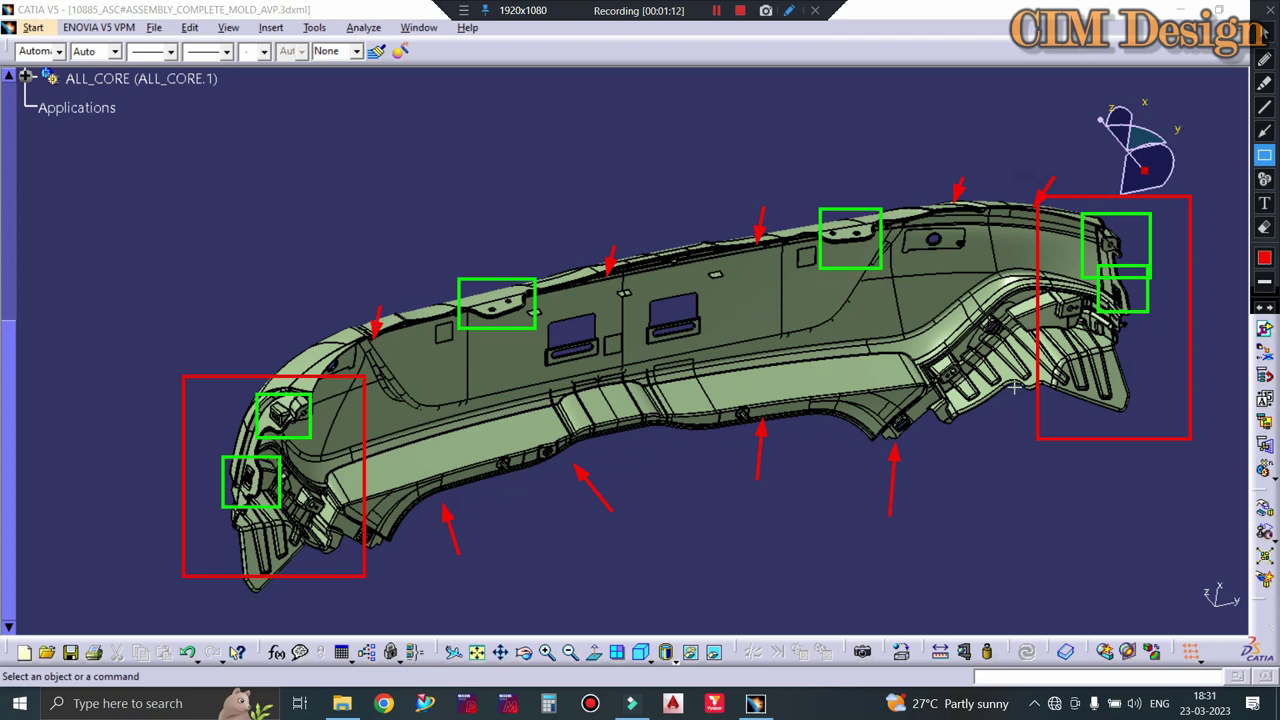
Clear the earlier markup and zoom the view in toward the bumper's right end.
key("Escape")
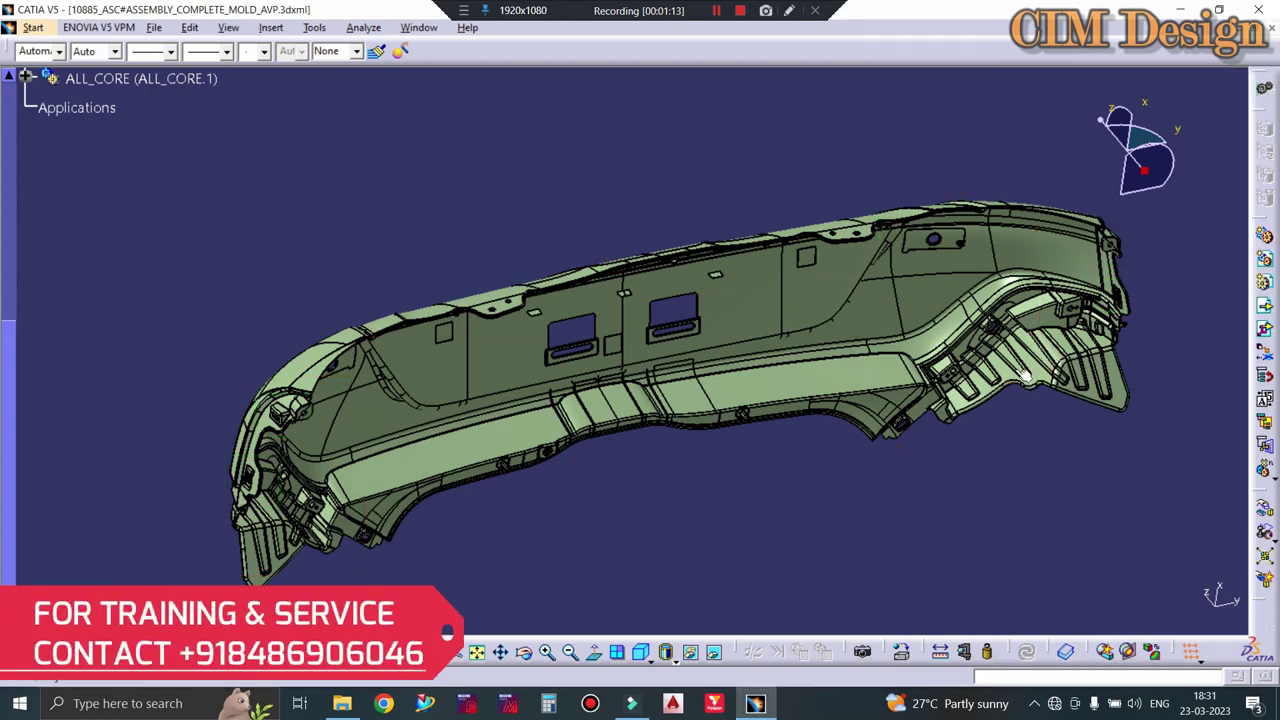
mouse_move(1126, 390)
middle_mouse_down()
mouse_move(1100, 360)
mouse_move(785, 318)
mouse_move(830, 286)
middle_mouse_up()
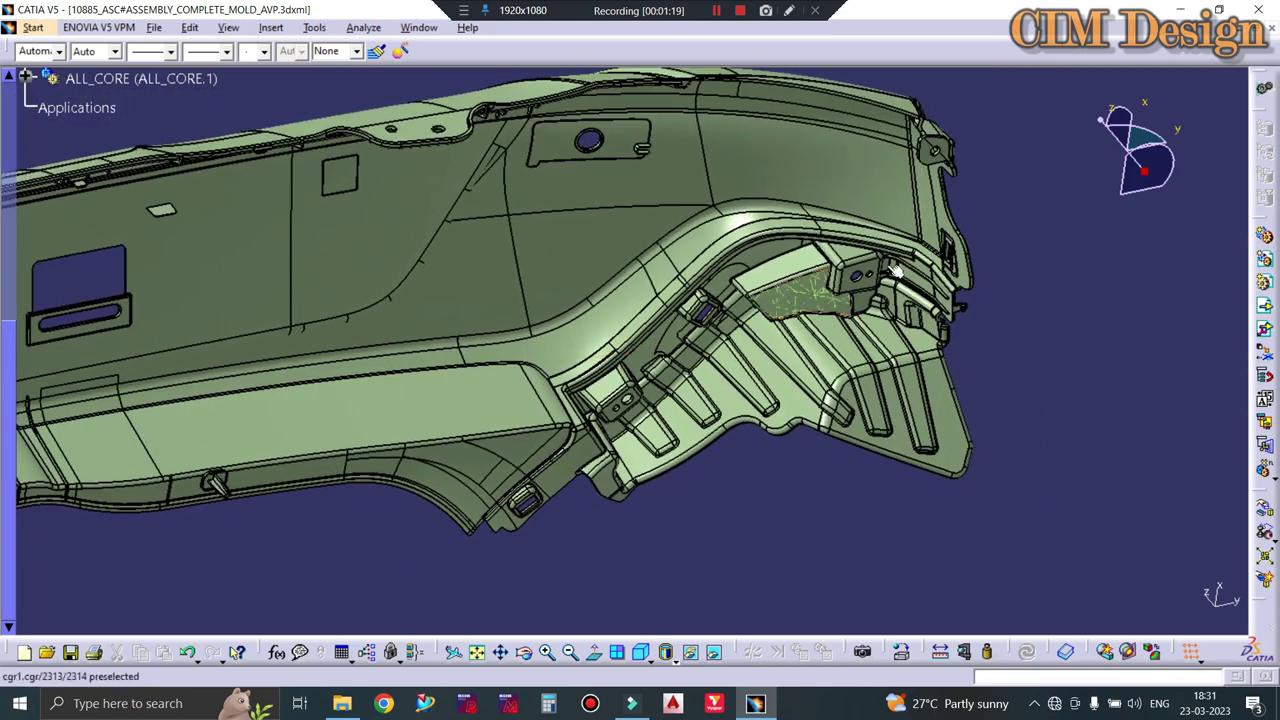
left_click(463, 10)
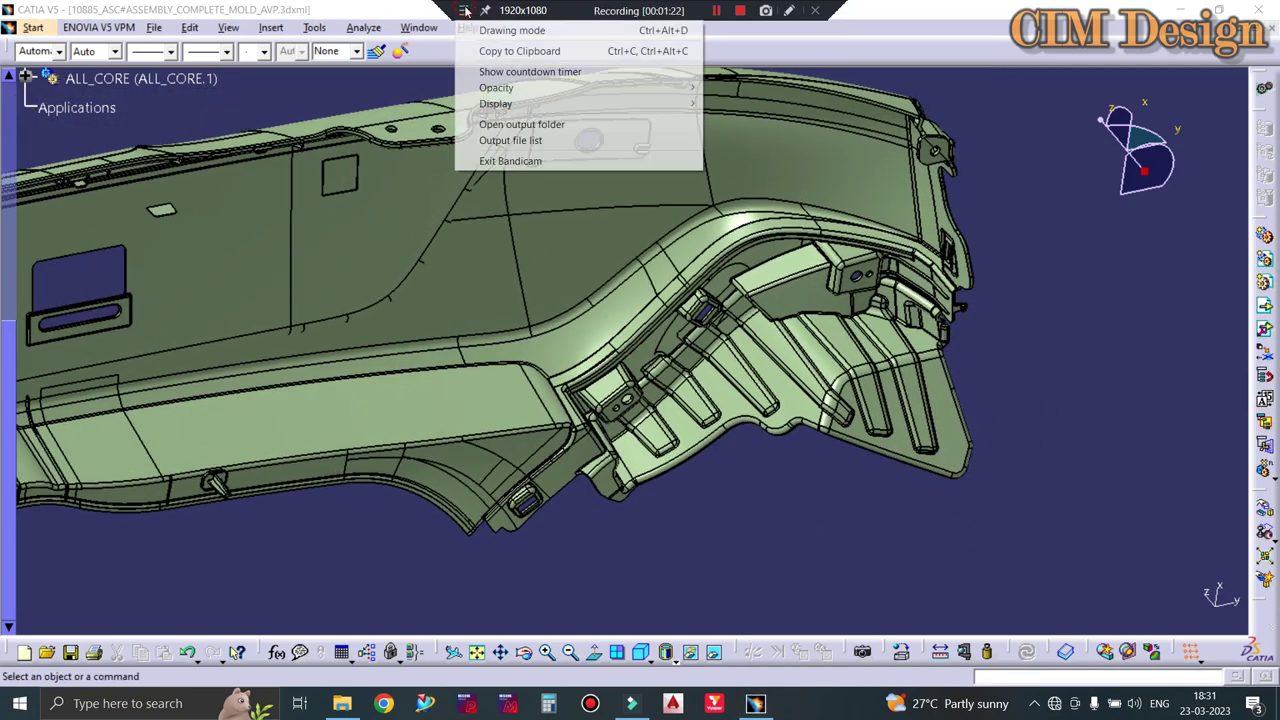
left_click(462, 10)
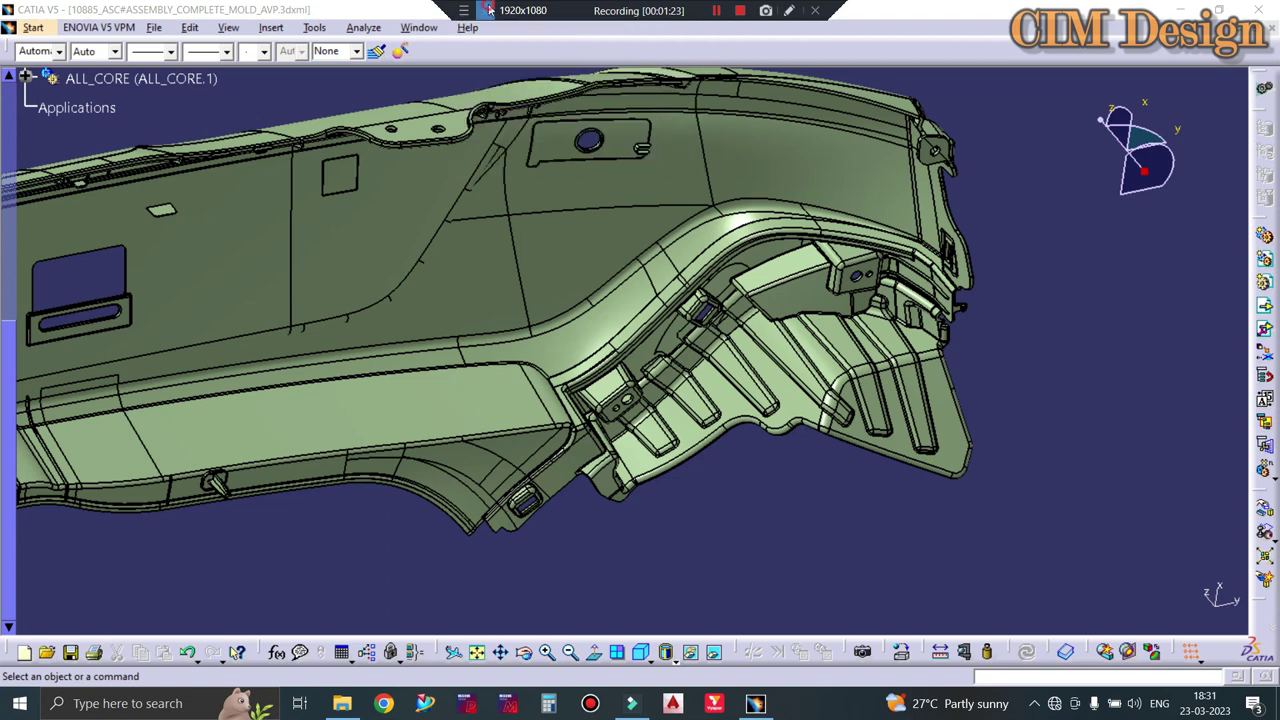
left_click(460, 10)
left_click(789, 10)
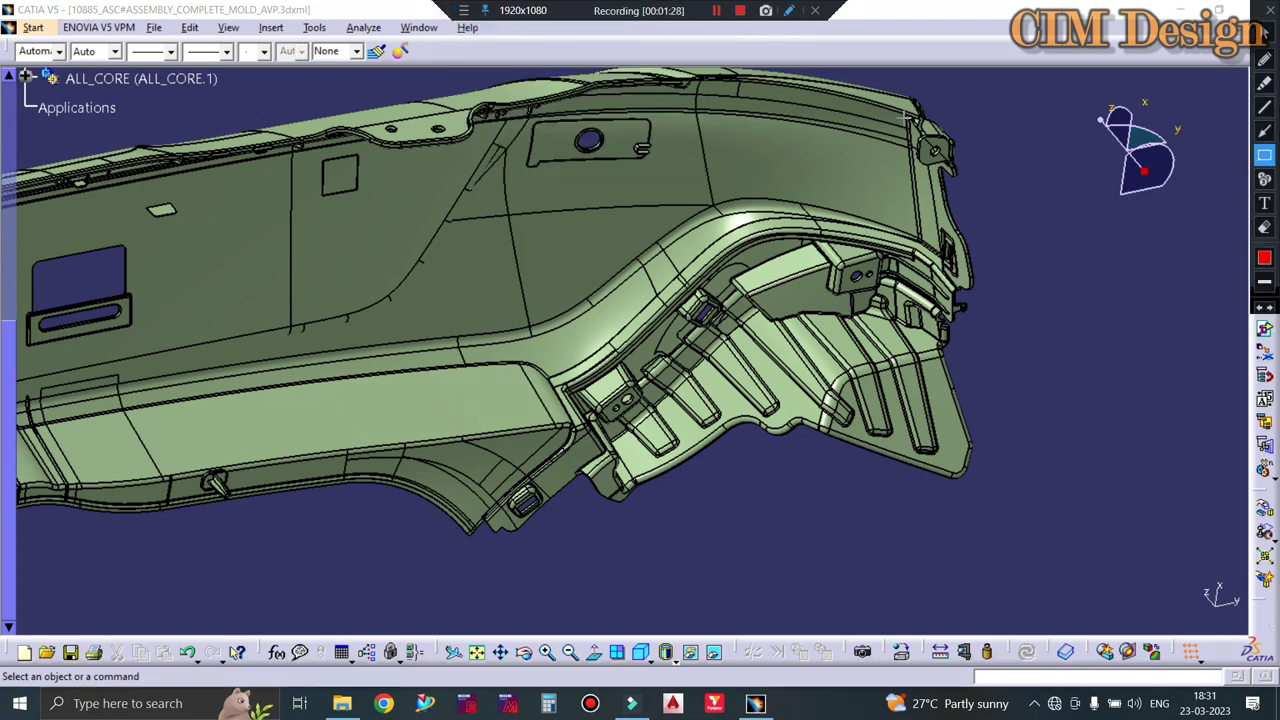
Box the right-end clip, the upper bracket and an upper-wall region, with an arrow into the wall region.
left_click_drag(922, 227, 1000, 292)
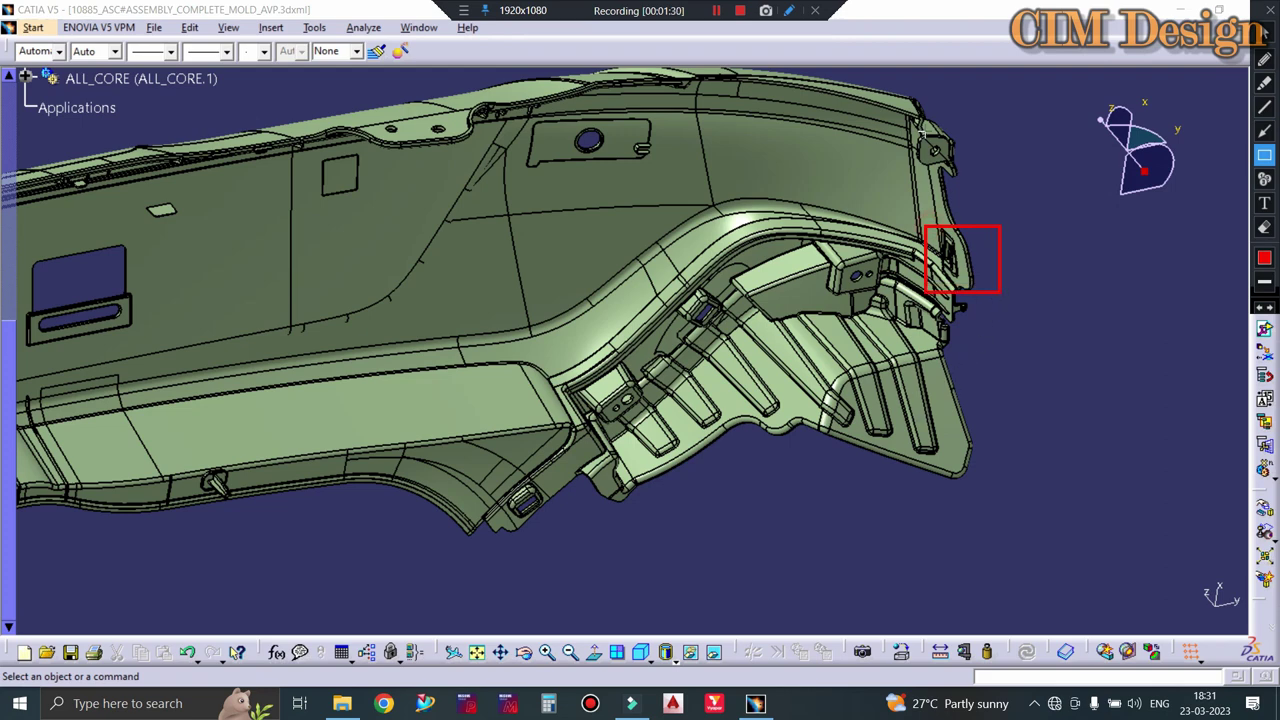
left_click_drag(906, 105, 993, 197)
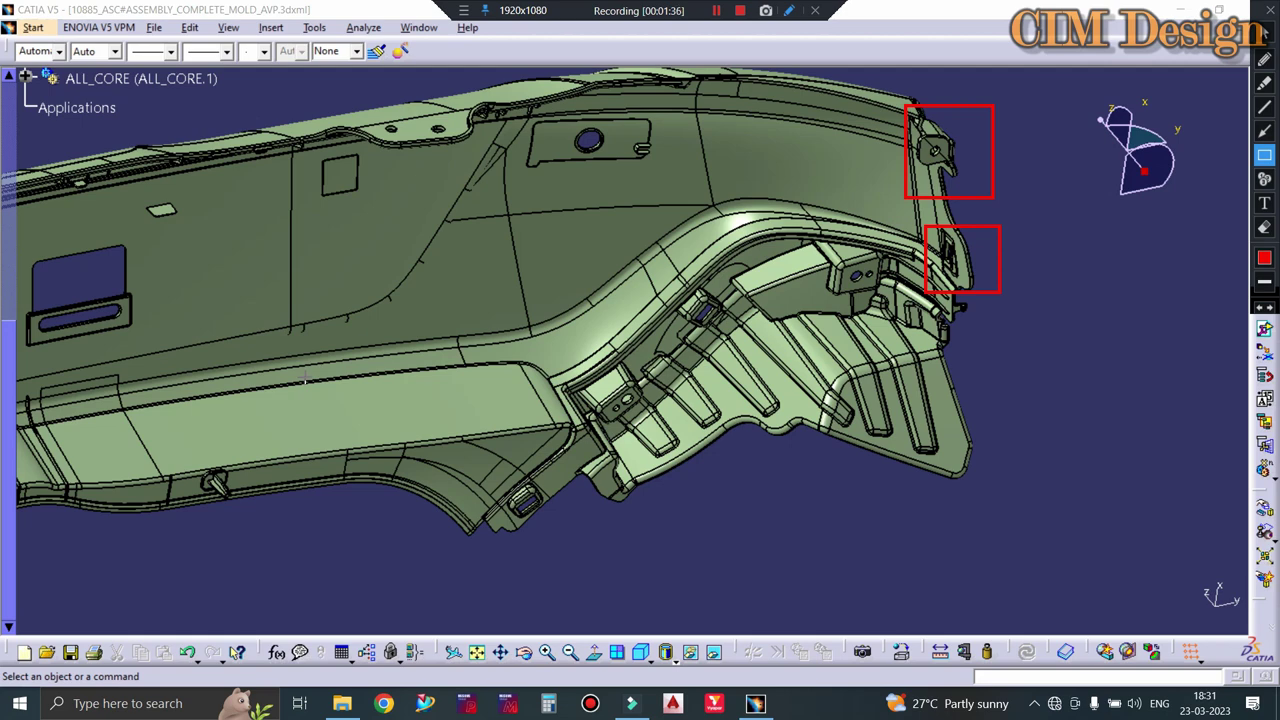
left_click(1265, 131)
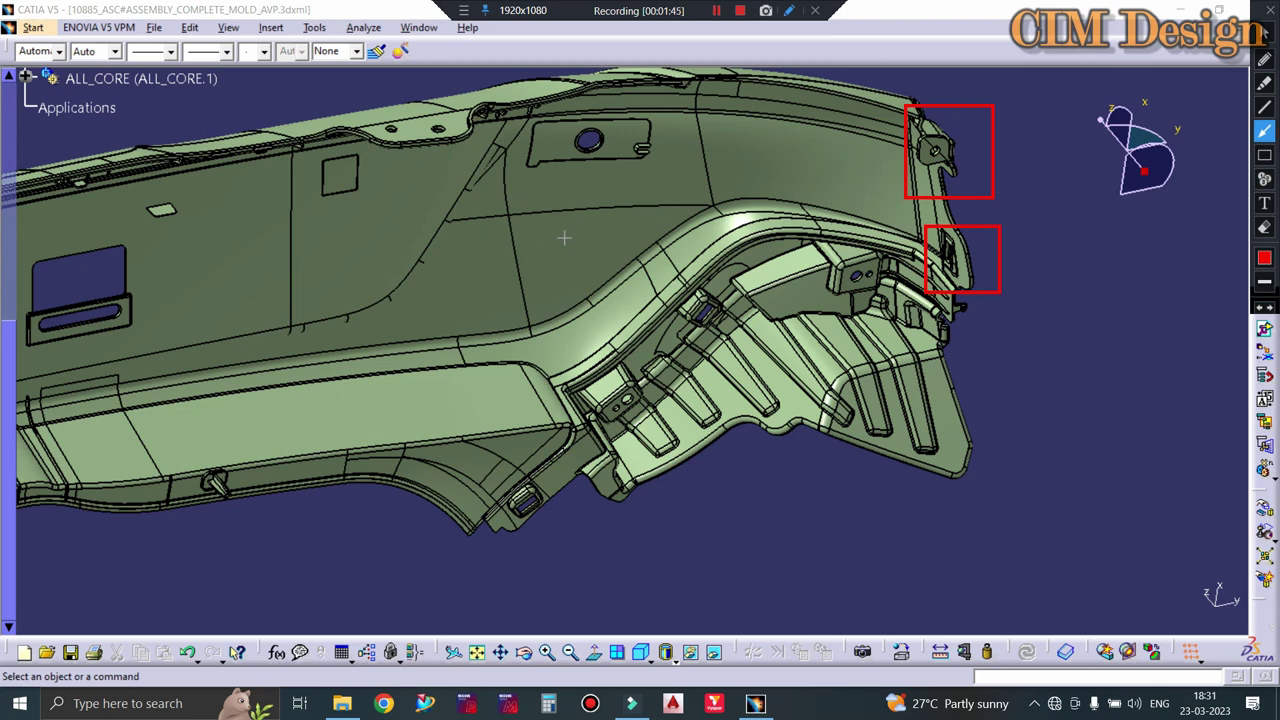
left_click(1265, 155)
left_click_drag(532, 186, 626, 283)
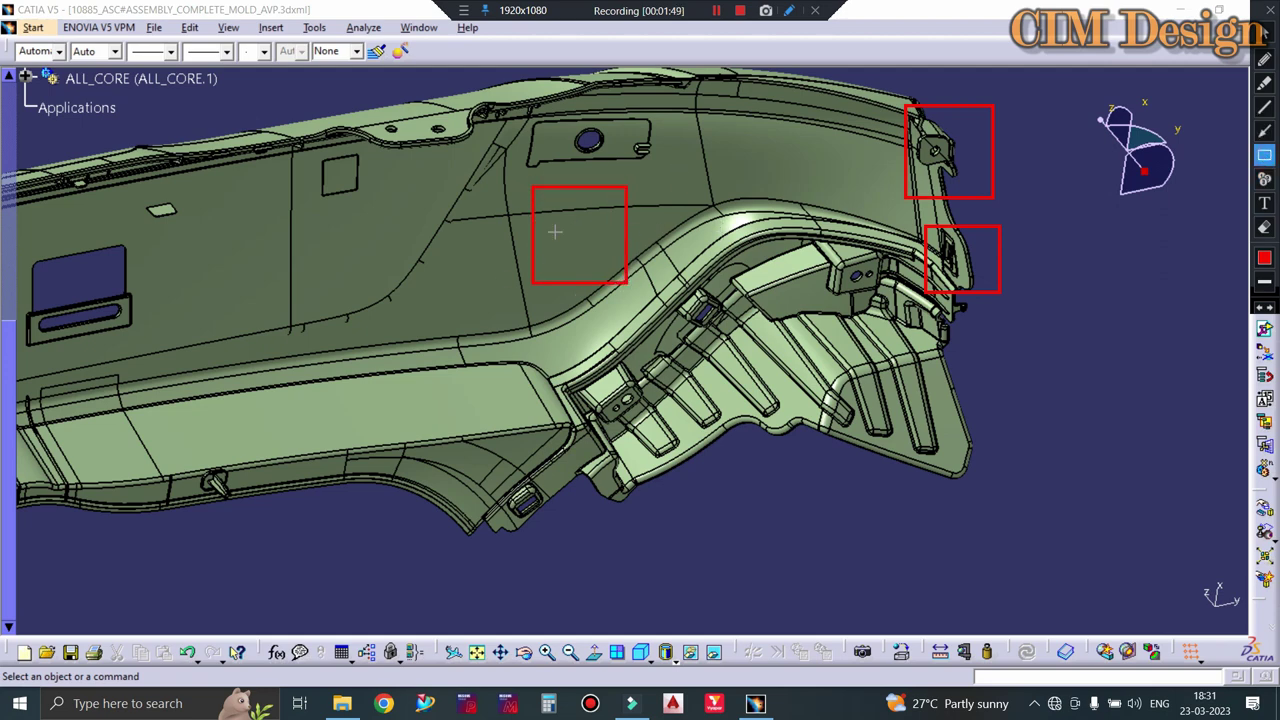
left_click(1265, 131)
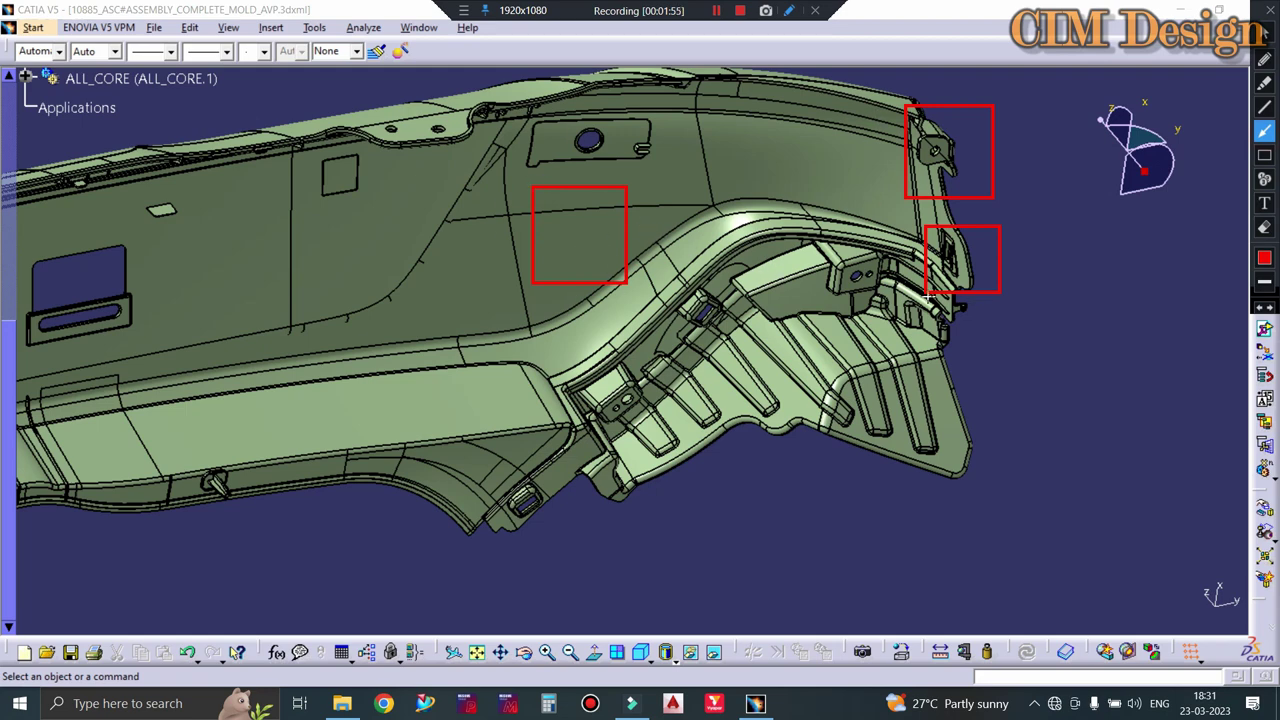
left_click_drag(800, 200, 695, 182)
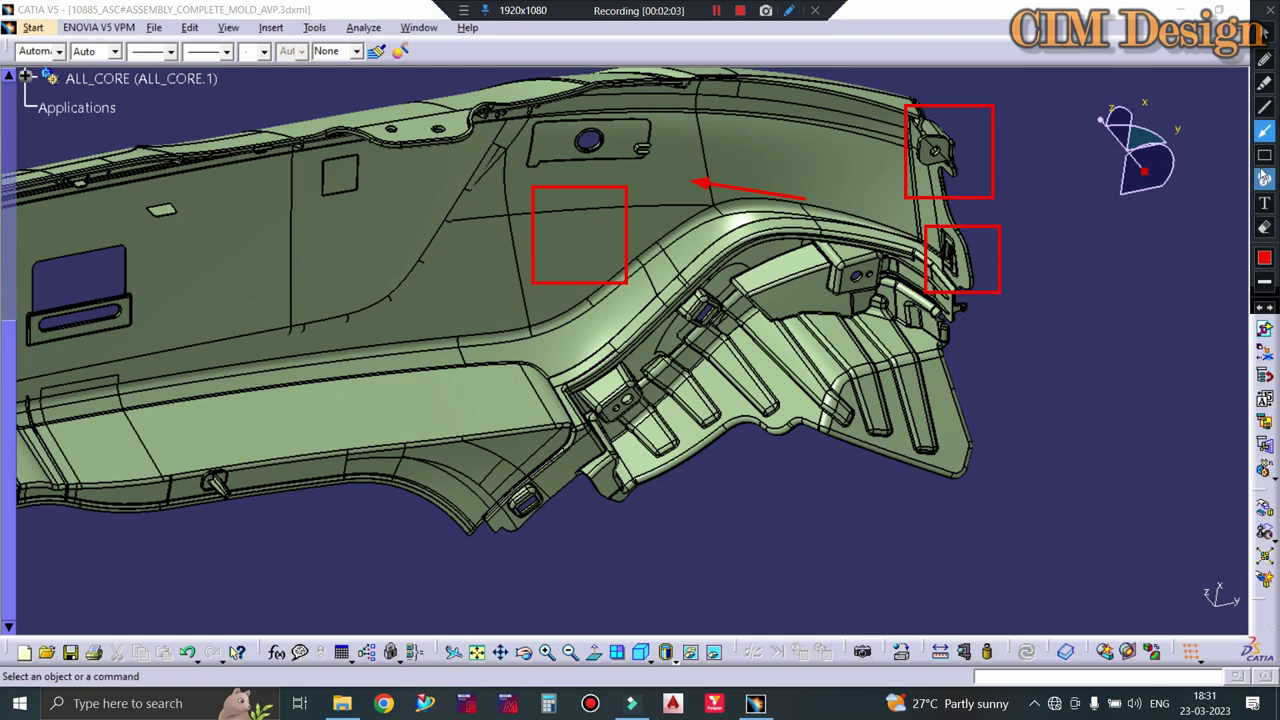
Draw two overlapping boxes beside the right end with an arrow pointing toward the part.
left_click(1264, 155)
left_click_drag(1062, 233, 1180, 413)
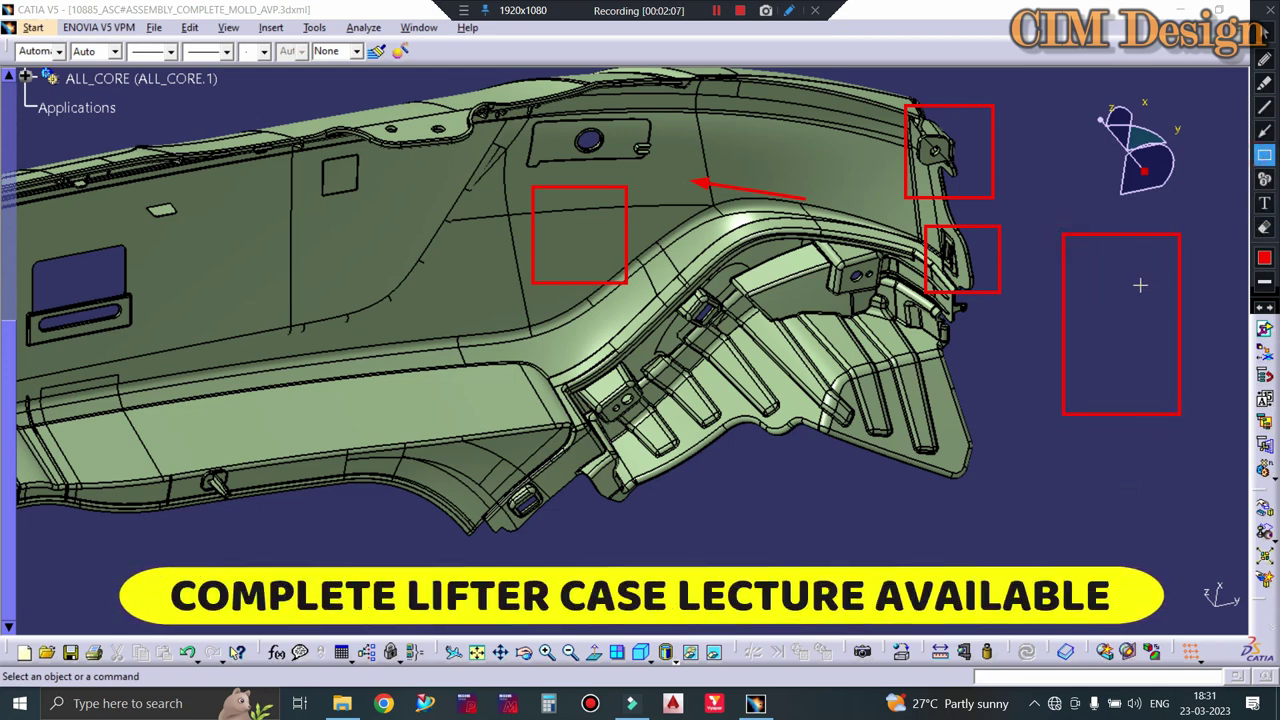
mouse_move(1210, 252)
left_mouse_down()
mouse_move(1181, 270)
mouse_move(1106, 455)
left_mouse_up()
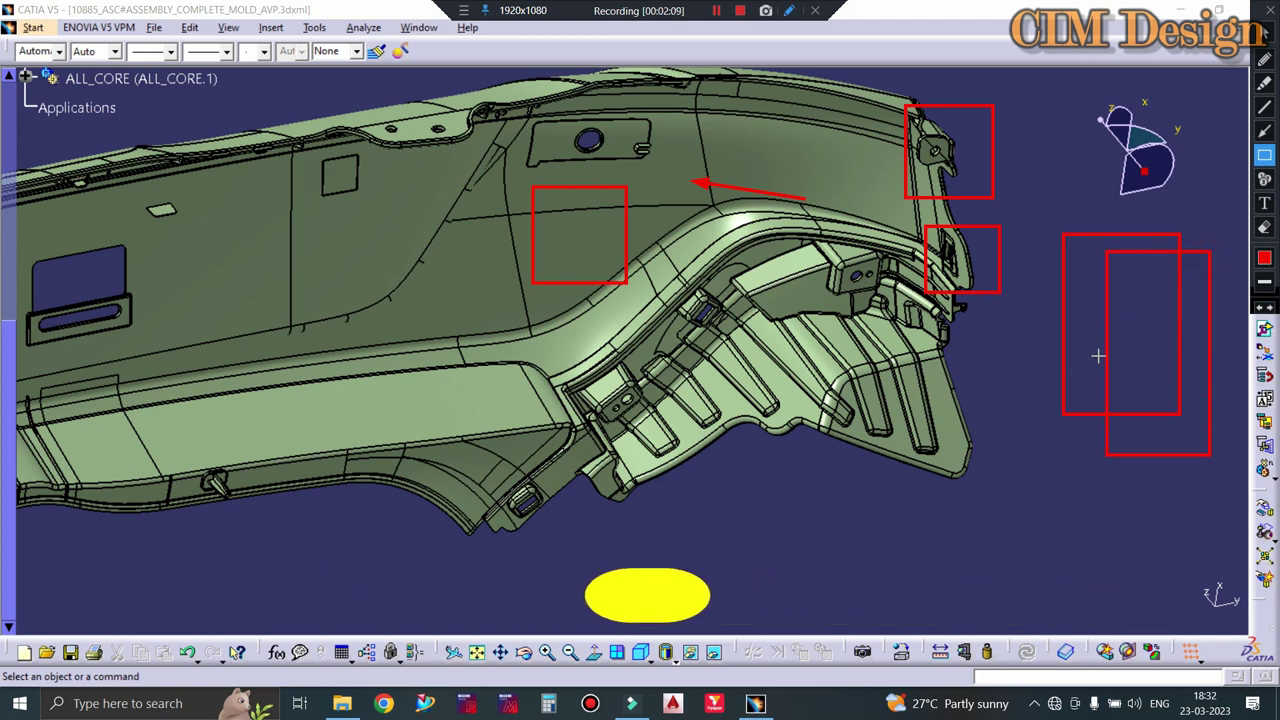
left_click(1264, 130)
left_click_drag(1094, 311, 1032, 315)
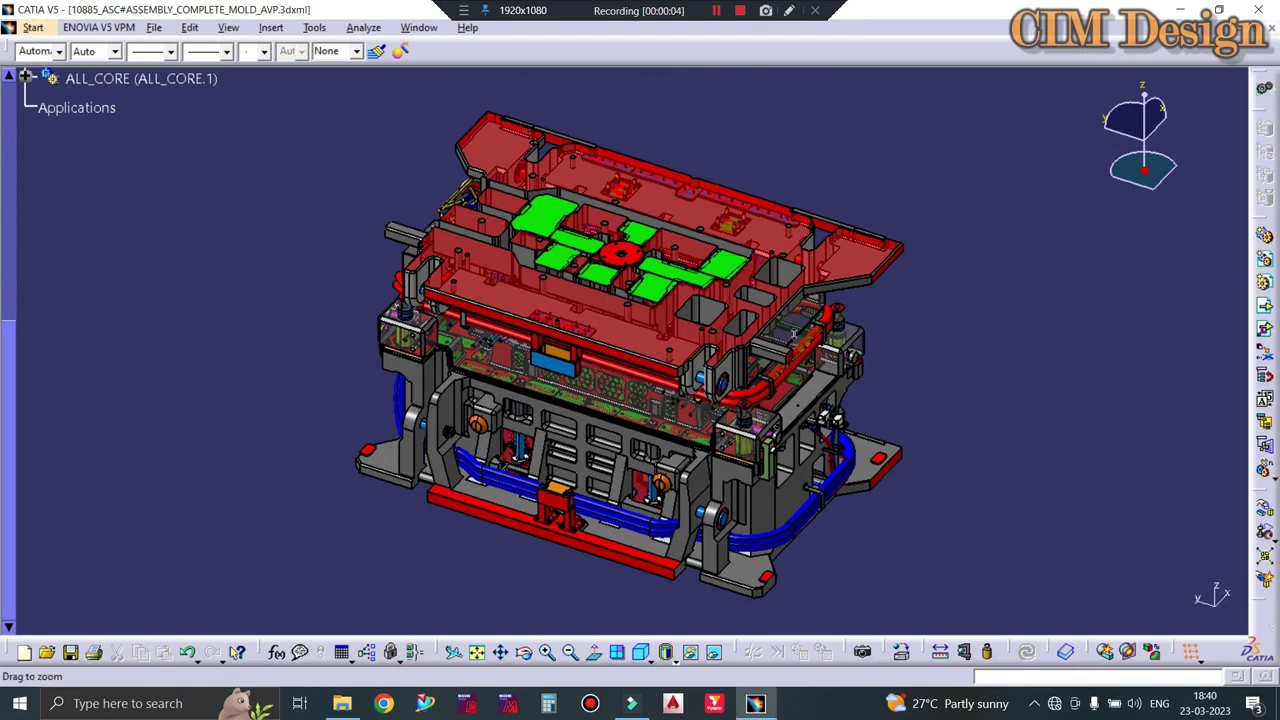
Rotate and zoom the view to frame the whole mold assembly.
mouse_move(793, 335)
middle_mouse_down()
mouse_move(958, 383)
mouse_move(607, 322)
mouse_move(548, 560)
middle_mouse_up()
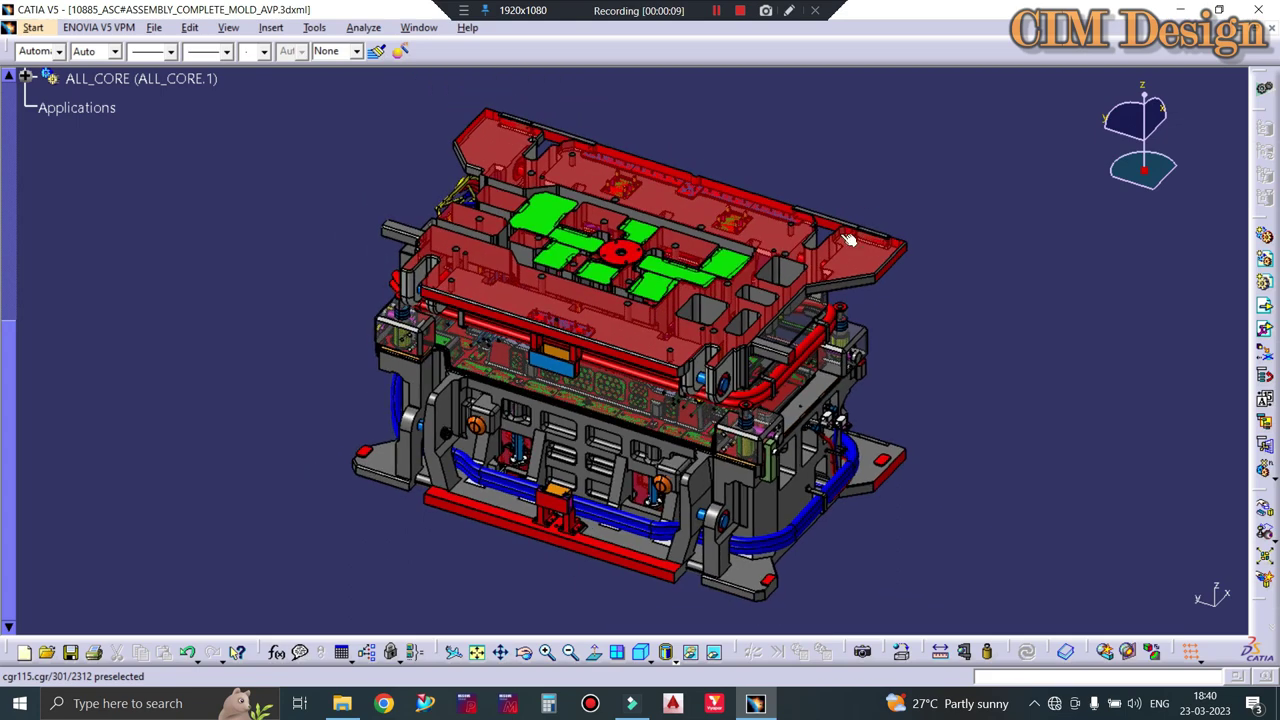
middle_click_drag(548, 560, 900, 412)
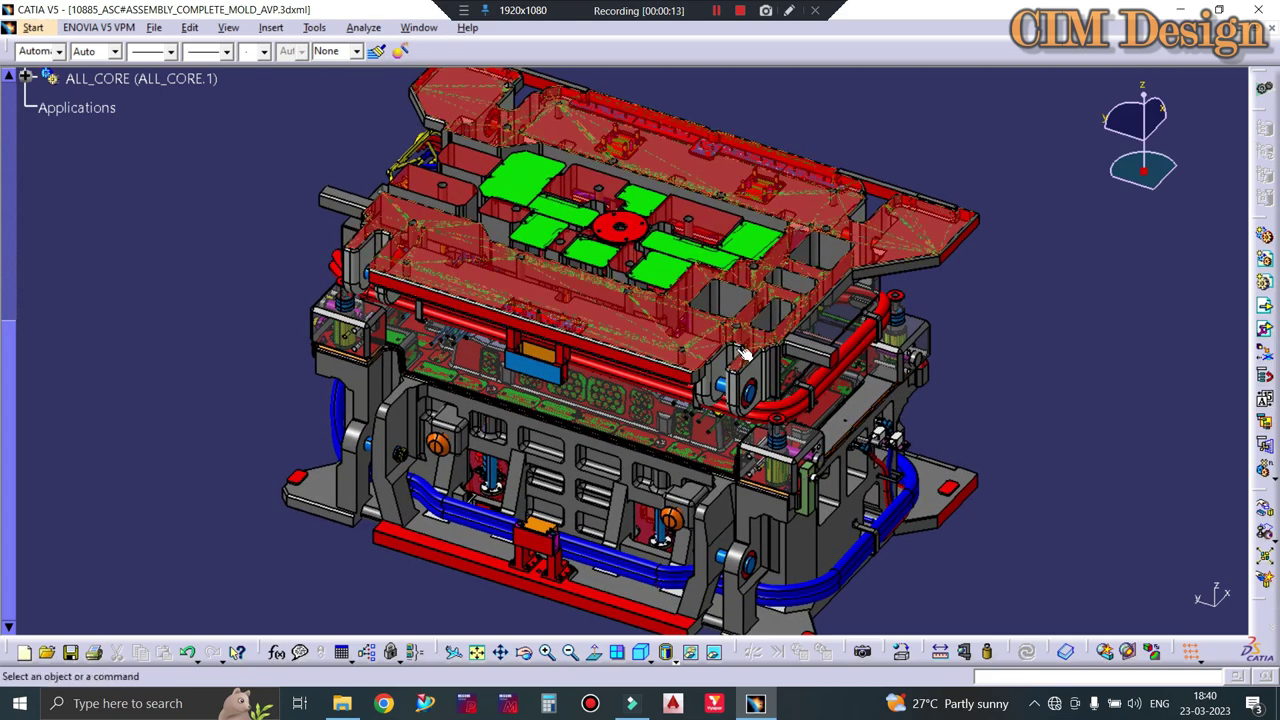
middle_click_drag(689, 443, 858, 416)
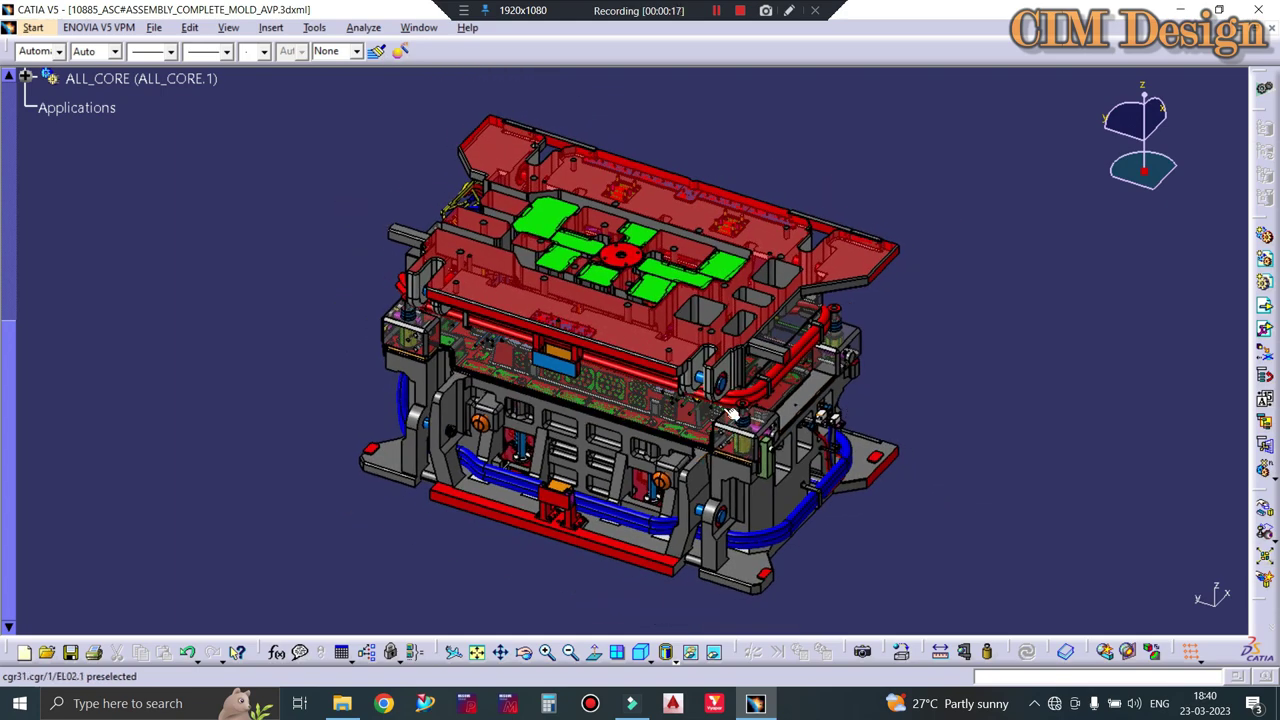
middle_click_drag(730, 455, 720, 420)
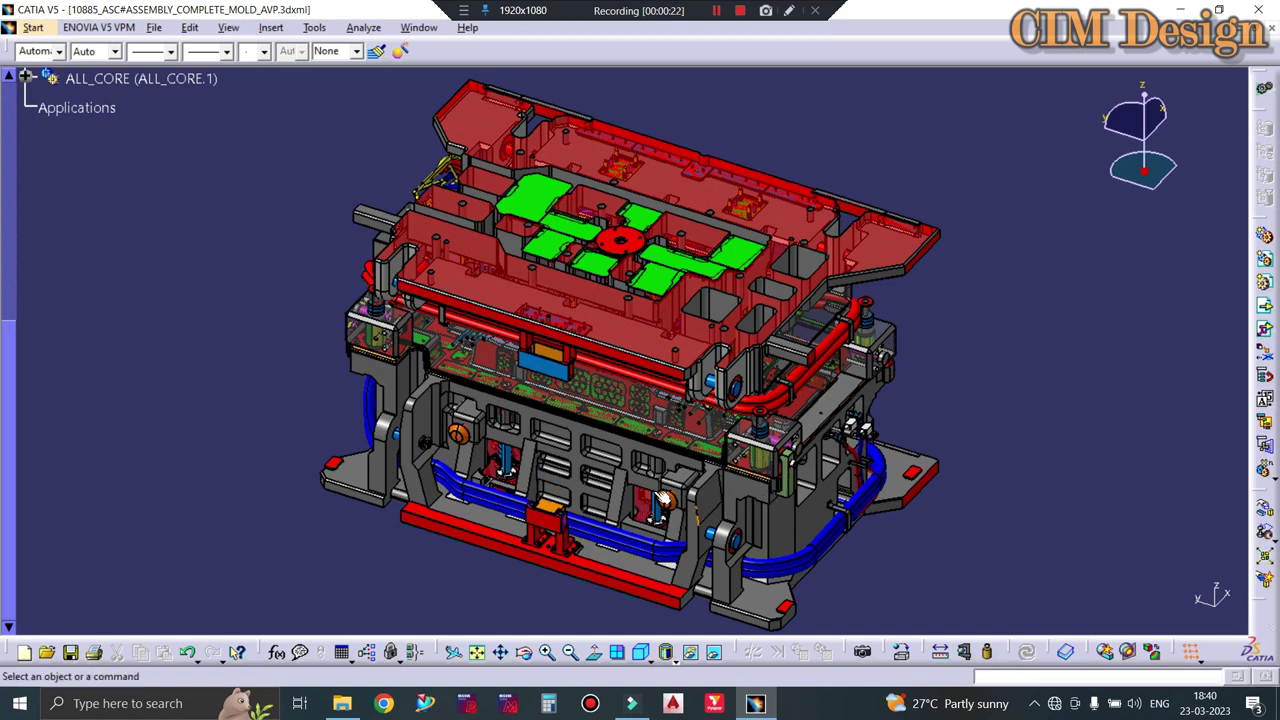
Draw red arrows pointing at the mold's right side and its upper-left plate.
left_click(468, 10)
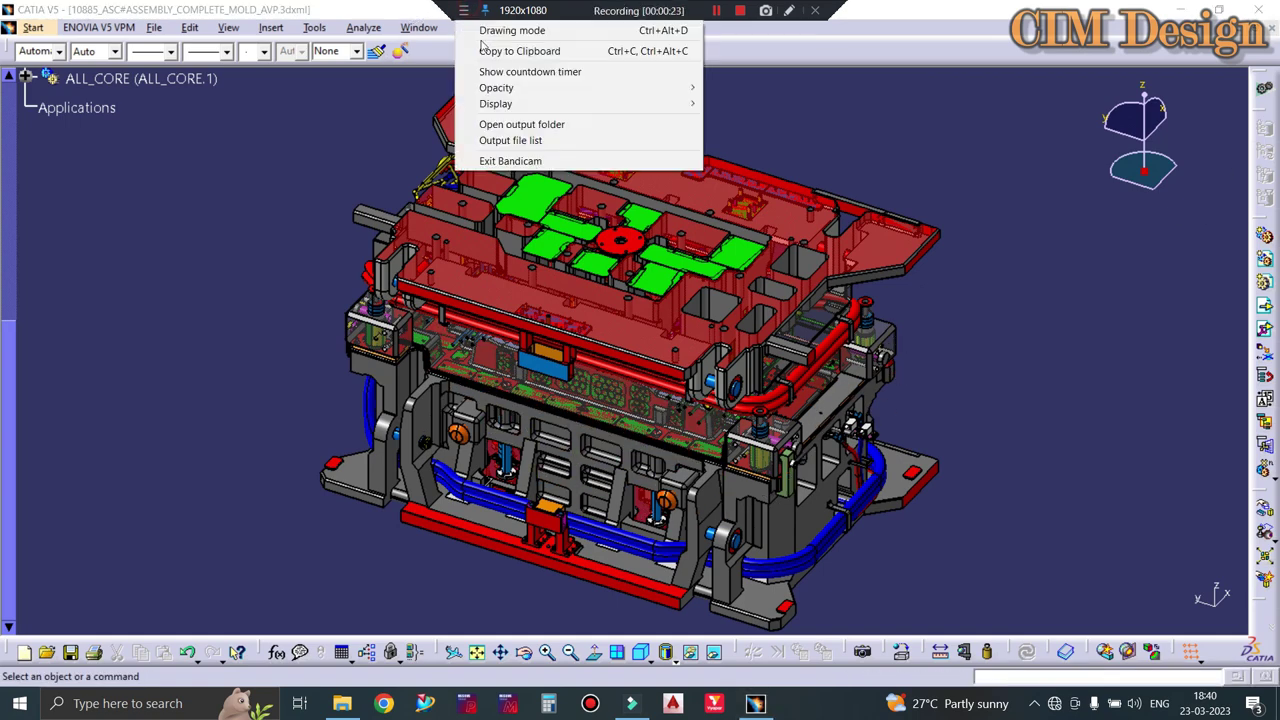
left_click(528, 31)
left_click_drag(1016, 359, 863, 383)
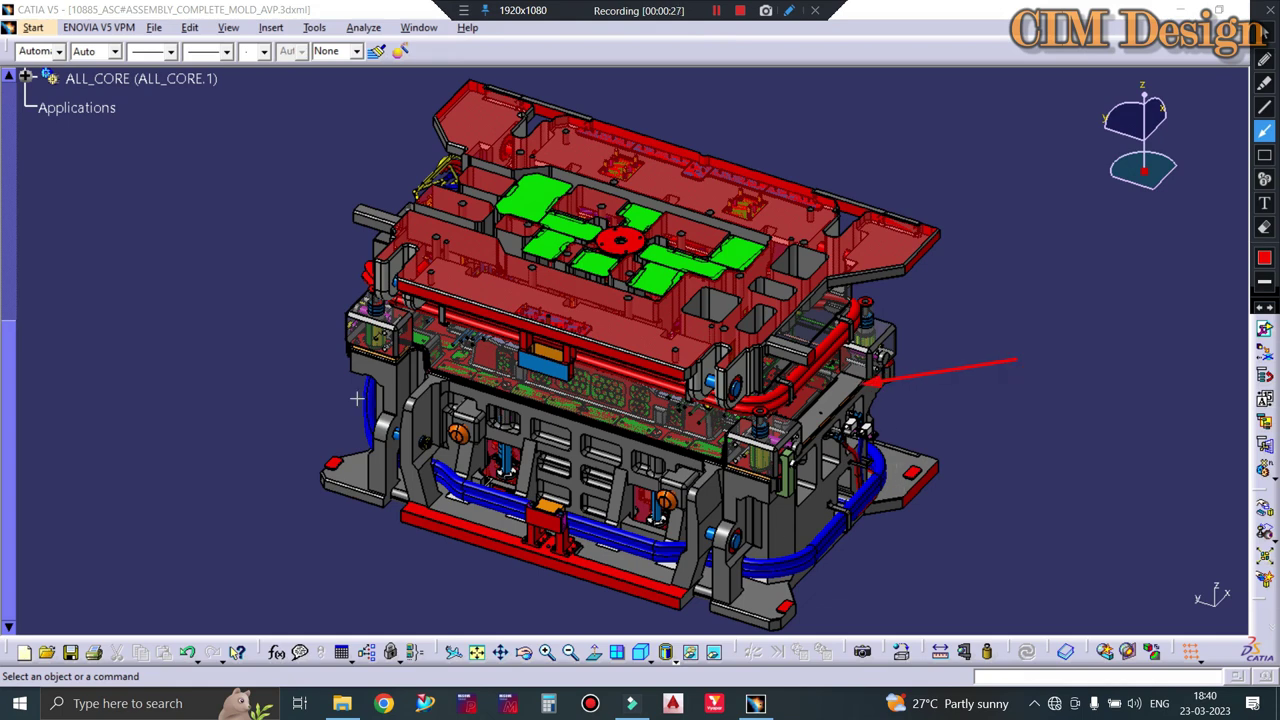
left_click_drag(320, 198, 432, 228)
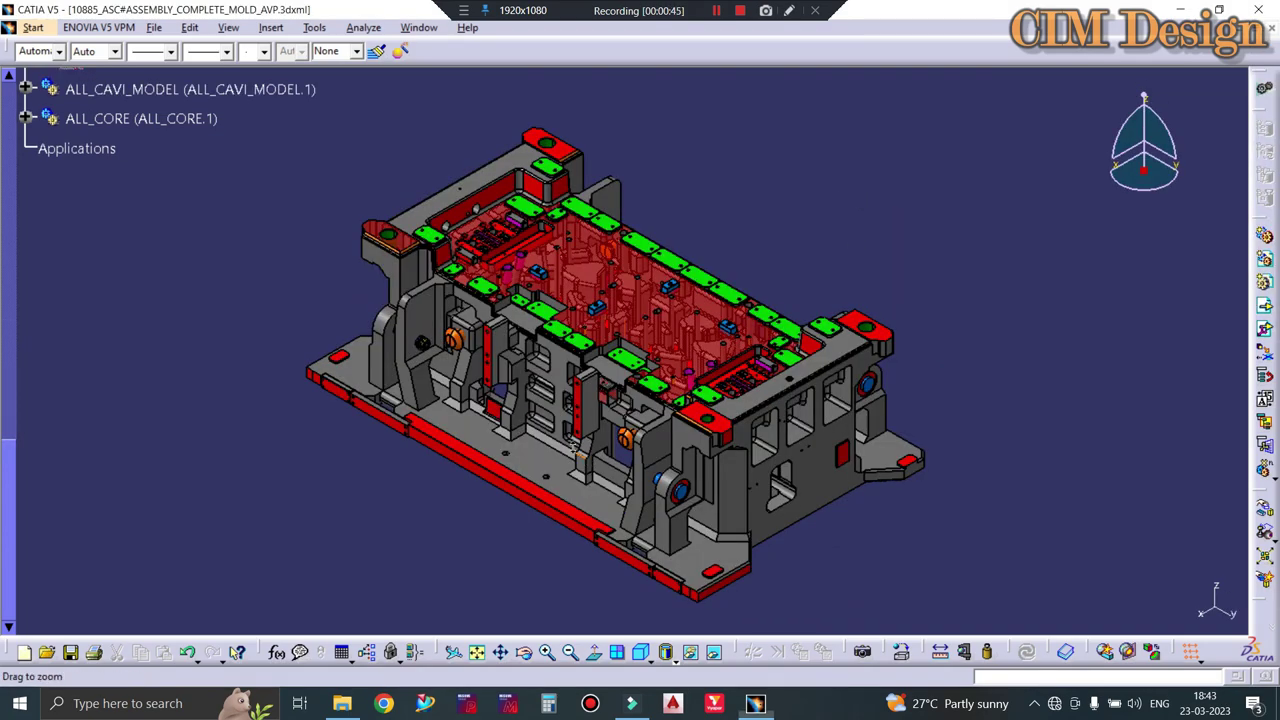
Tumble the mold base to a near top-down view and zoom into its central pocket.
mouse_move(590, 463)
middle_mouse_down()
mouse_move(578, 462)
mouse_move(602, 420)
middle_mouse_up()
mouse_move(1153, 198)
left_mouse_down()
mouse_move(1193, 162)
mouse_move(1189, 177)
mouse_move(1107, 90)
mouse_move(960, 257)
left_mouse_up()
middle_click_drag(883, 240, 900, 284, "ctrl")
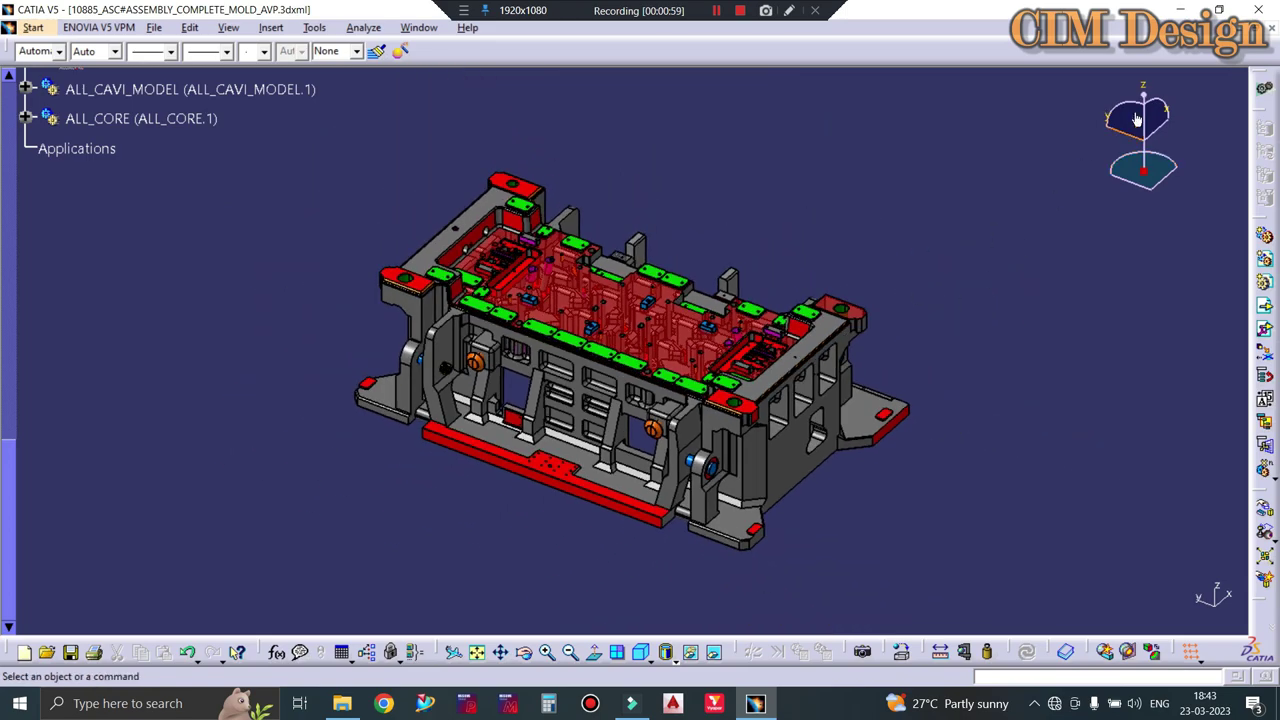
left_click_drag(1138, 135, 1134, 356)
middle_click_drag(1134, 356, 1097, 380)
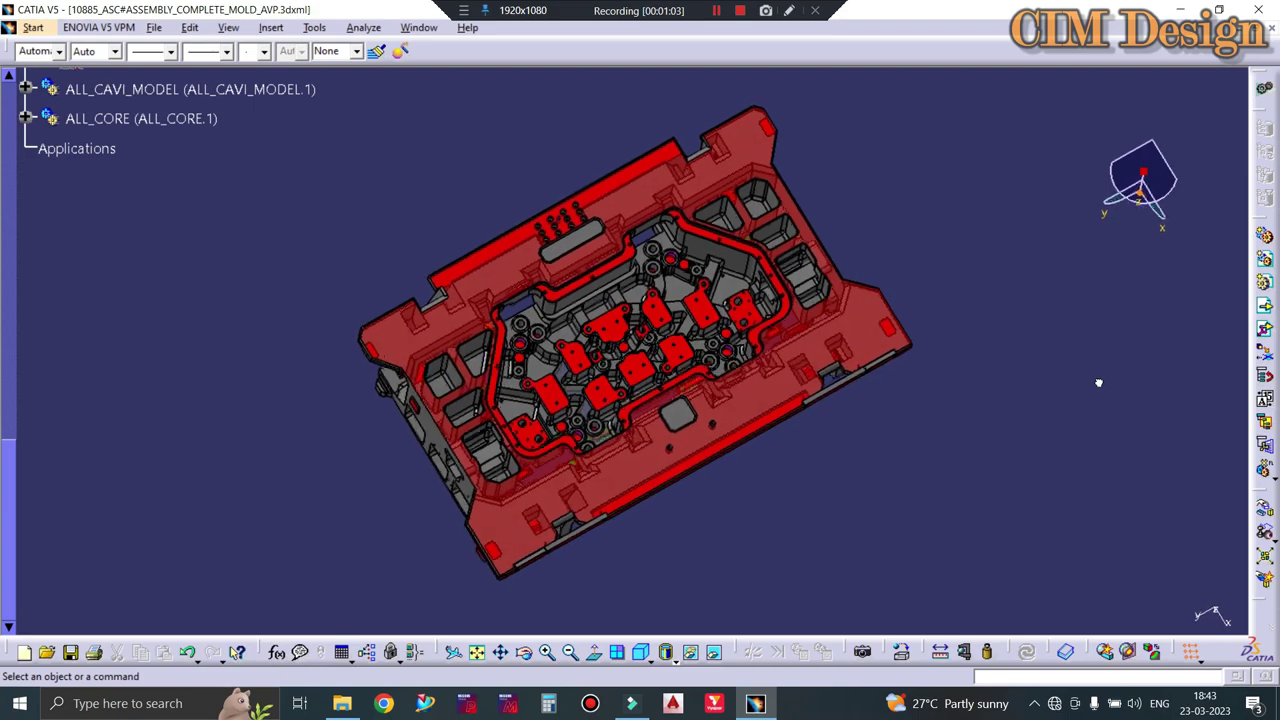
middle_click_drag(686, 366, 663, 294, "ctrl")
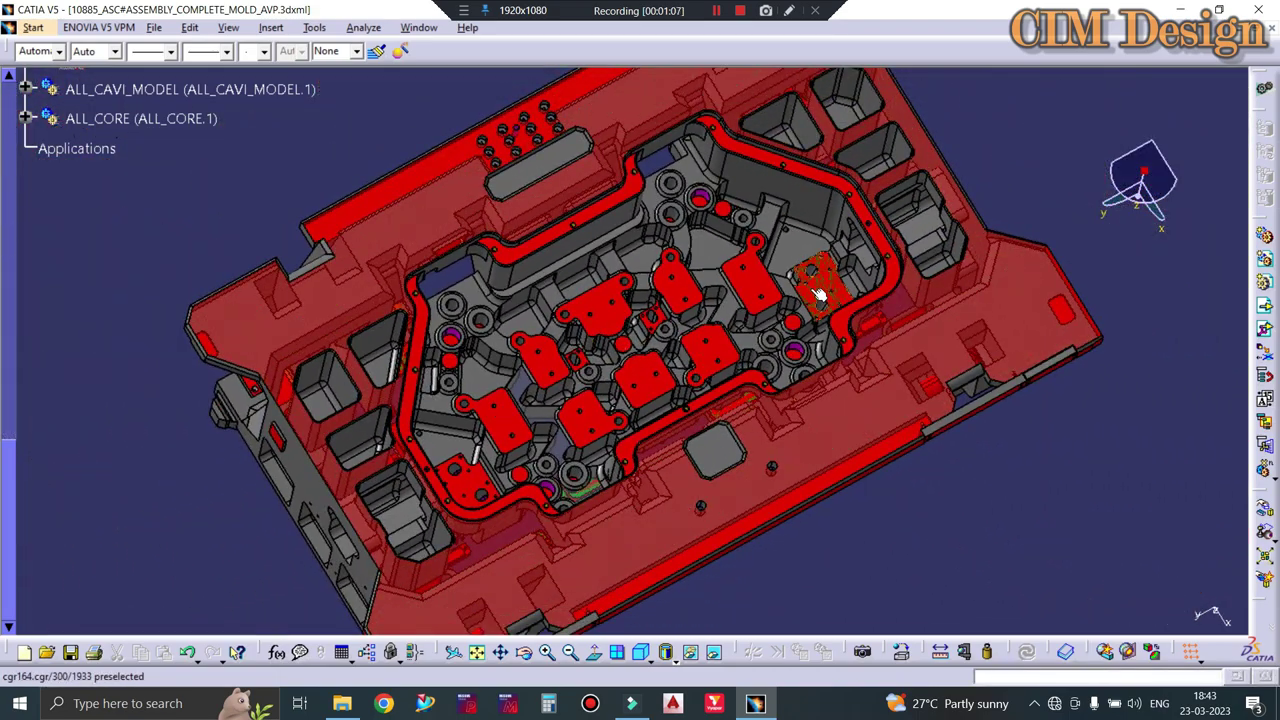
mouse_move(620, 455)
middle_mouse_down("ctrl")
mouse_move(620, 438)
mouse_move(686, 471)
middle_mouse_up("ctrl")
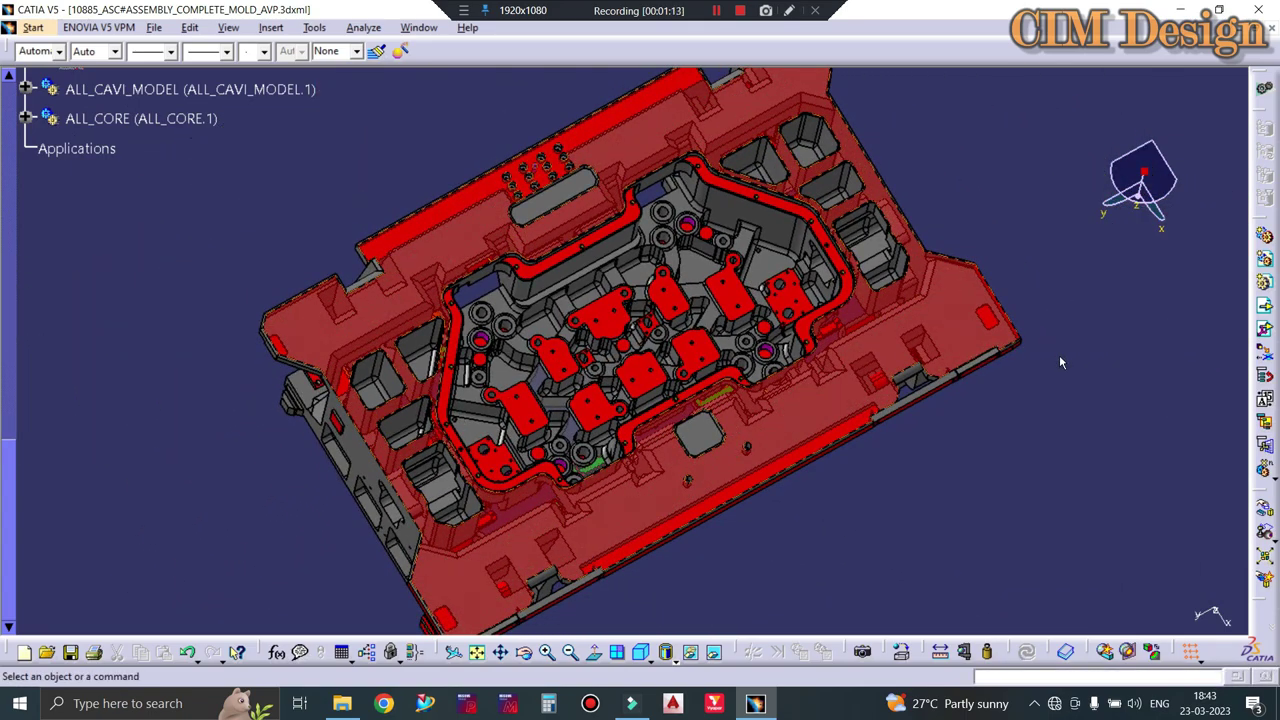
middle_click_drag(534, 534, 638, 430, "ctrl")
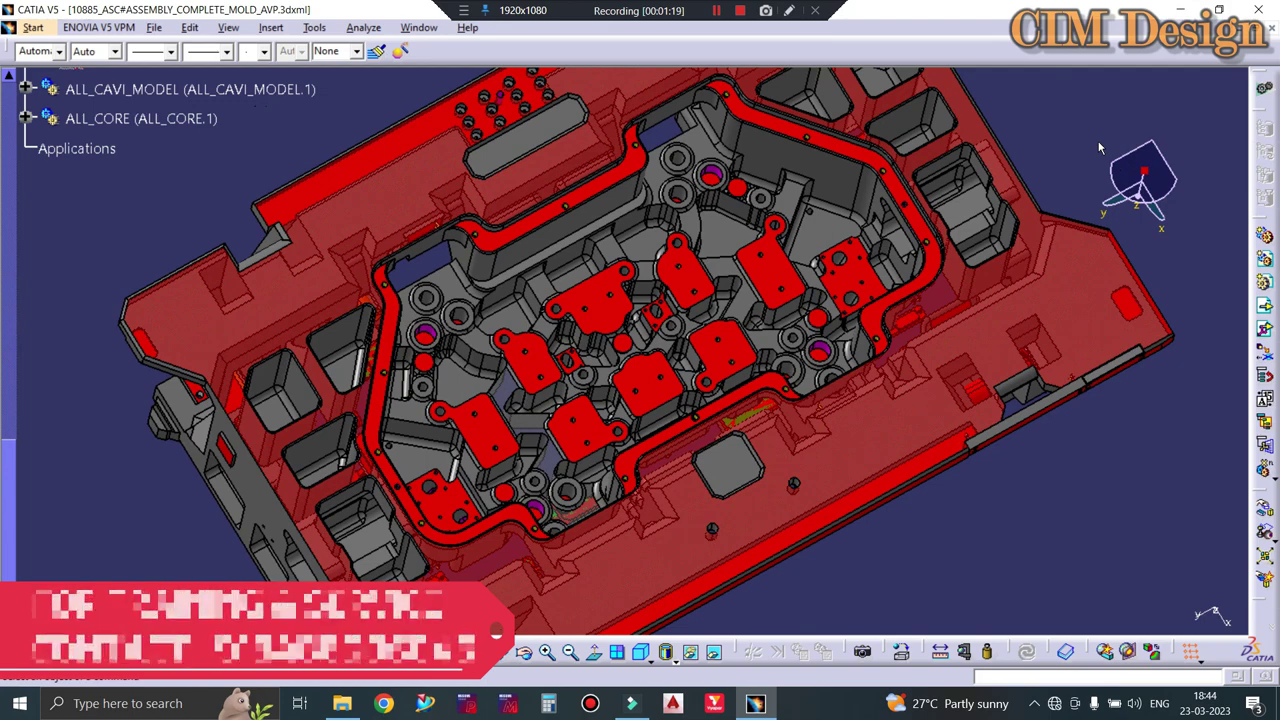
middle_click_drag(873, 283, 1015, 195, "ctrl")
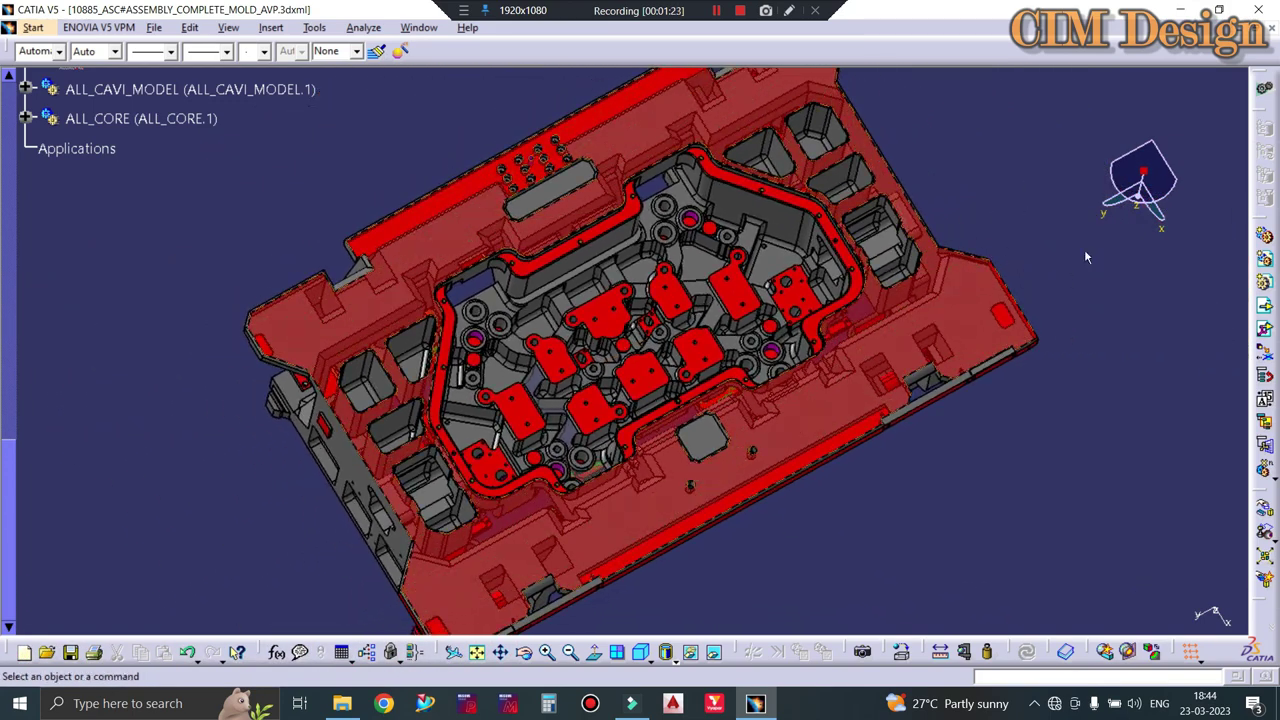
mouse_move(1086, 257)
middle_mouse_down()
mouse_move(907, 281)
mouse_move(900, 300)
middle_mouse_up()
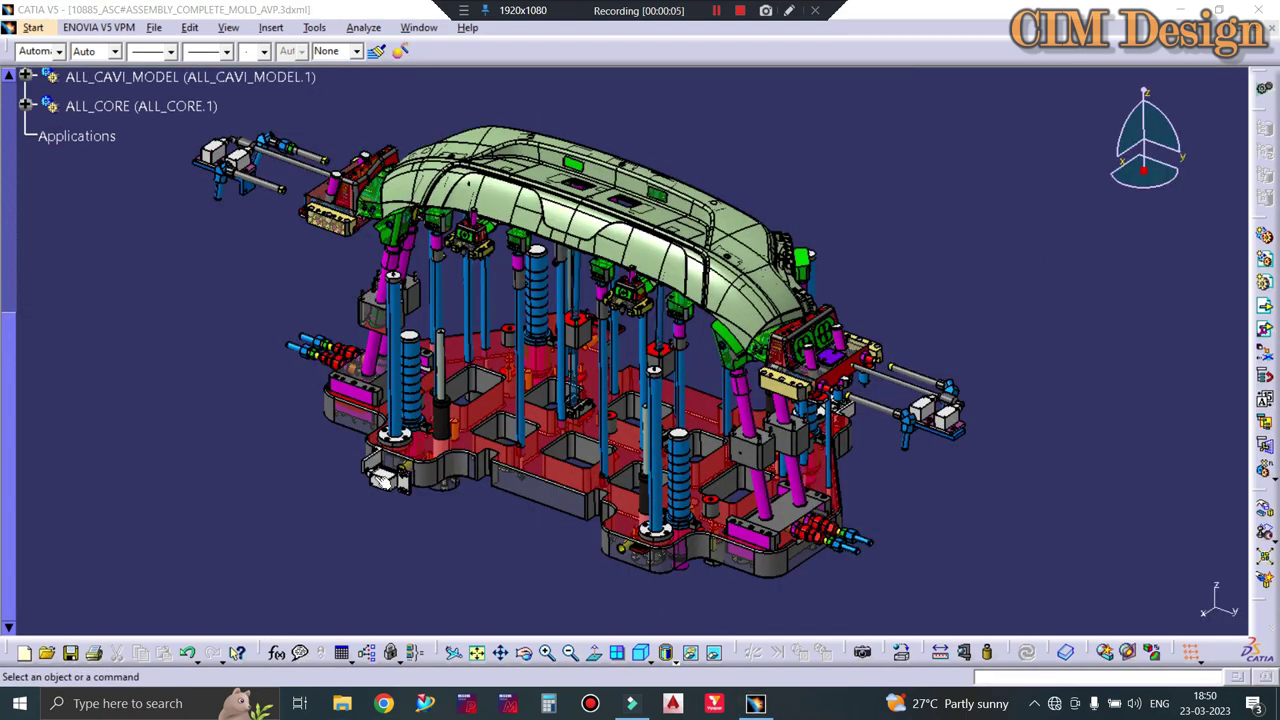
Box the front-left pillar, the right-side cylinder assembly, and the central and upper-left lifter blocks.
middle_click_drag(383, 480, 287, 573, "ctrl")
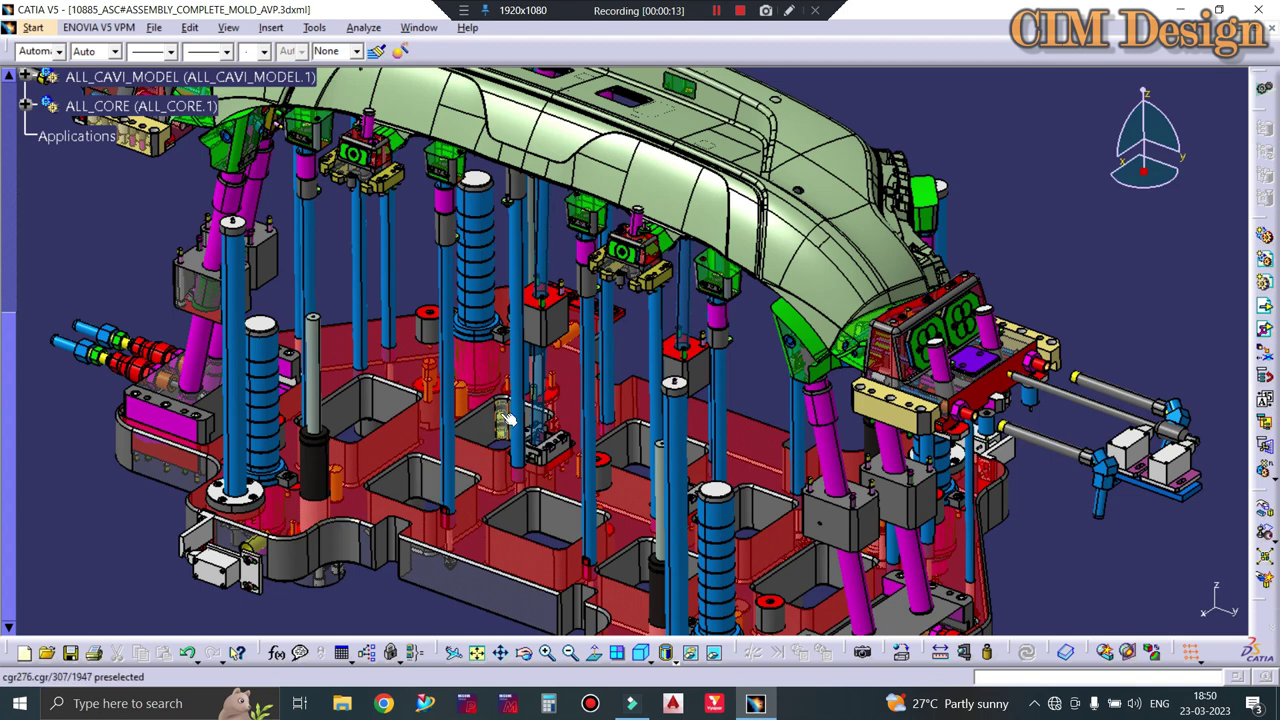
left_click(464, 10)
left_click(498, 32)
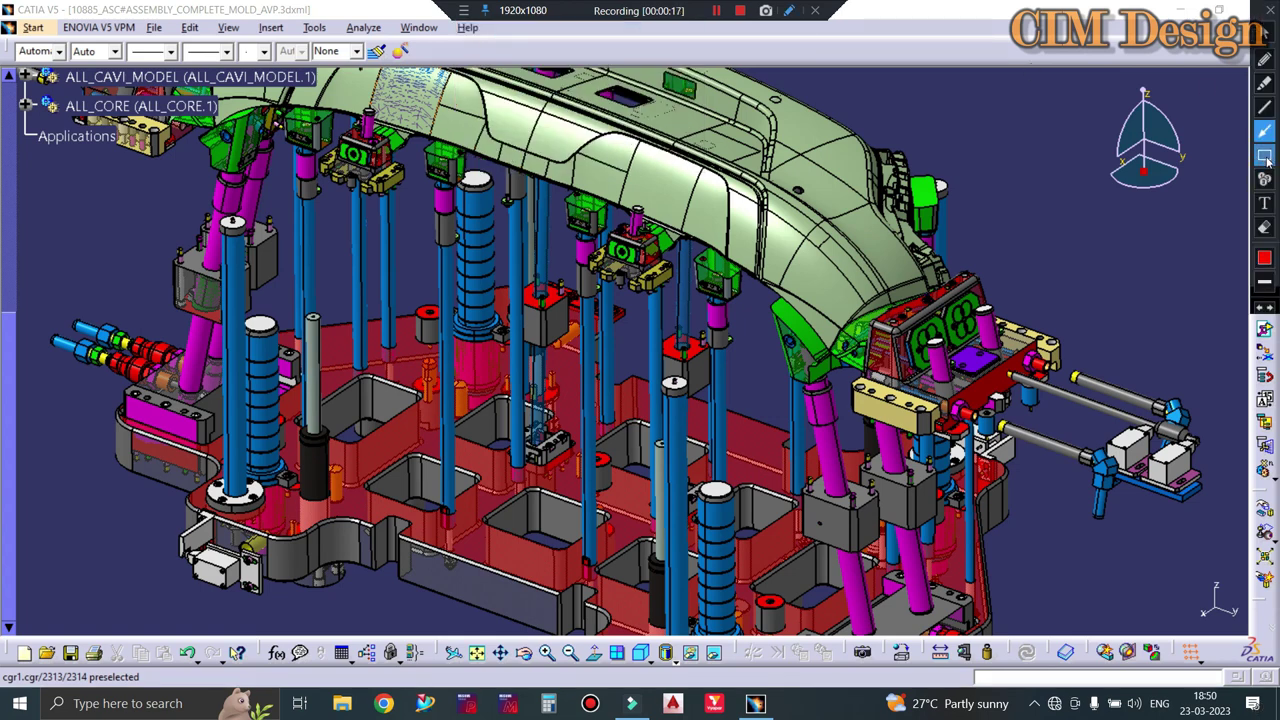
left_click_drag(234, 305, 396, 604)
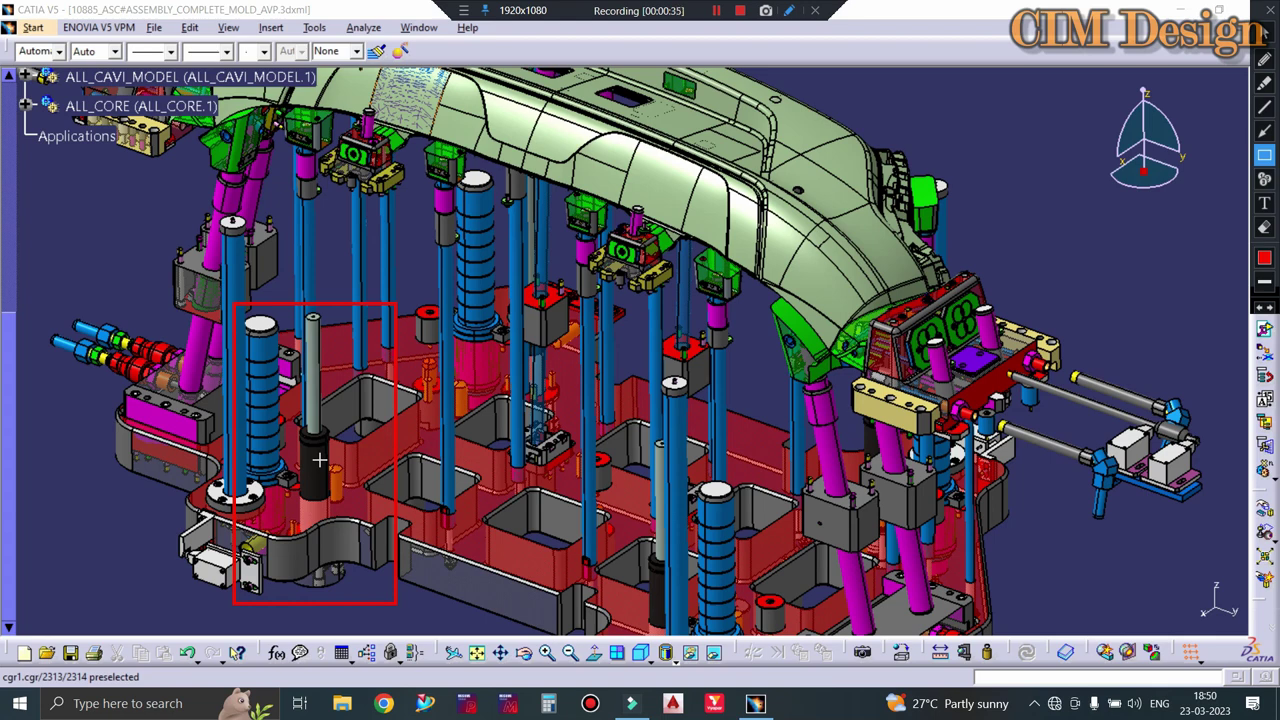
left_click_drag(815, 256, 1217, 545)
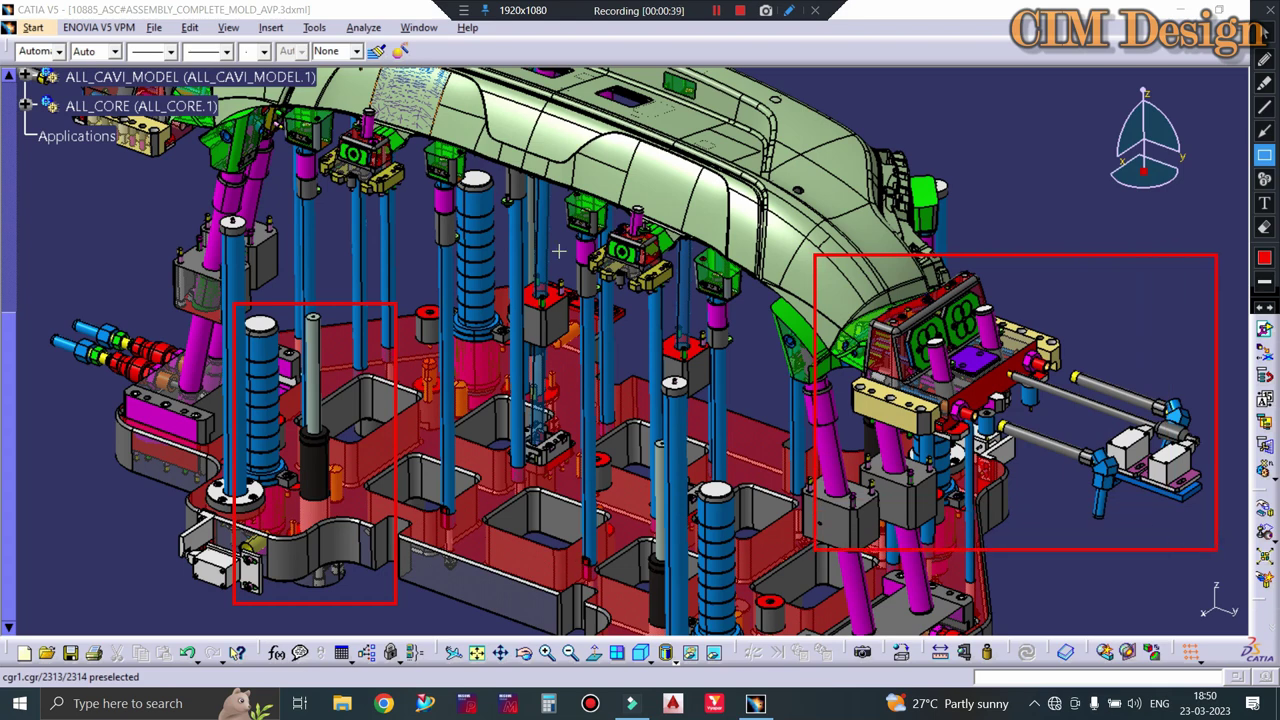
left_click_drag(553, 182, 678, 316)
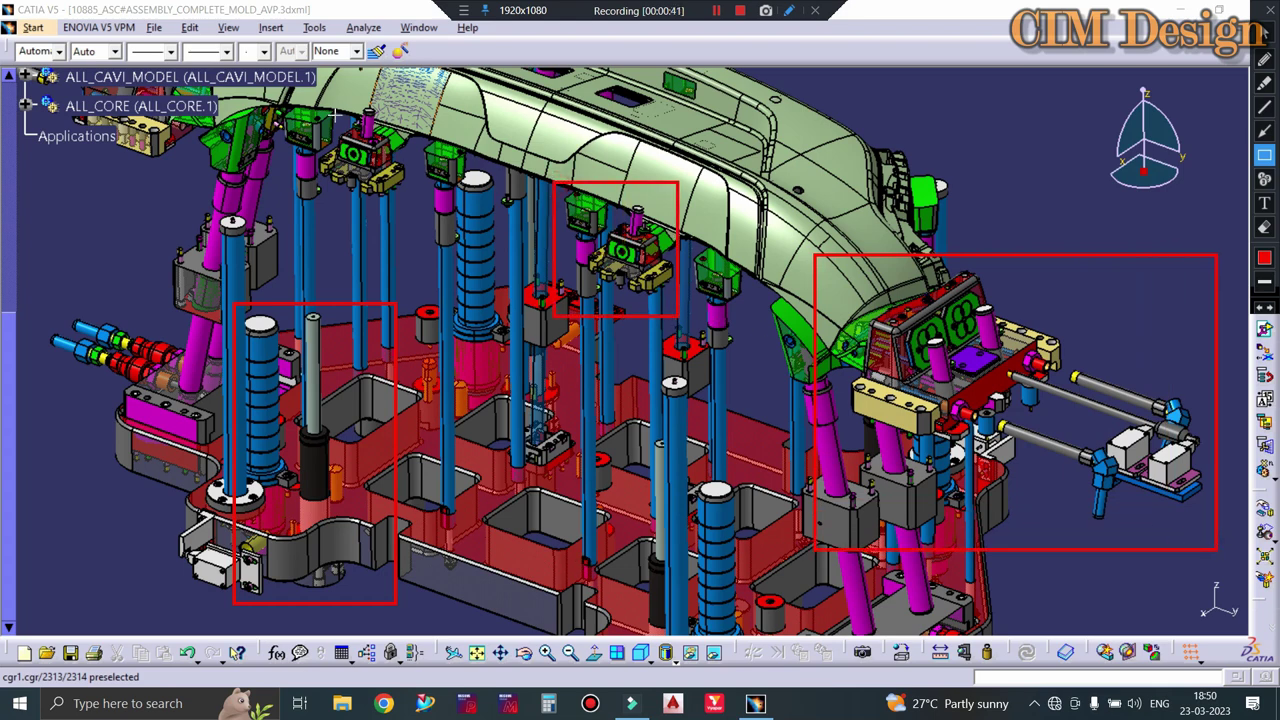
left_click_drag(298, 103, 450, 252)
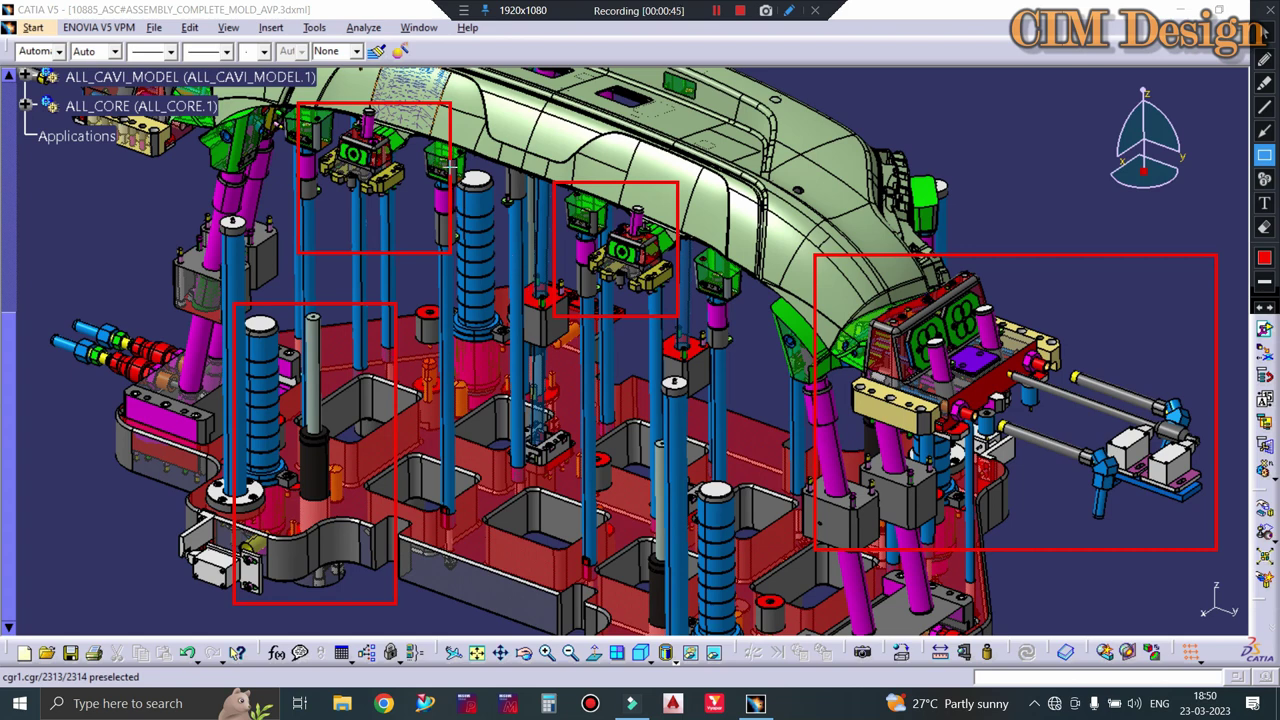
Draw red arrows pointing at the lifter heads, plus a mark near the front-left pillar.
left_click(1264, 130)
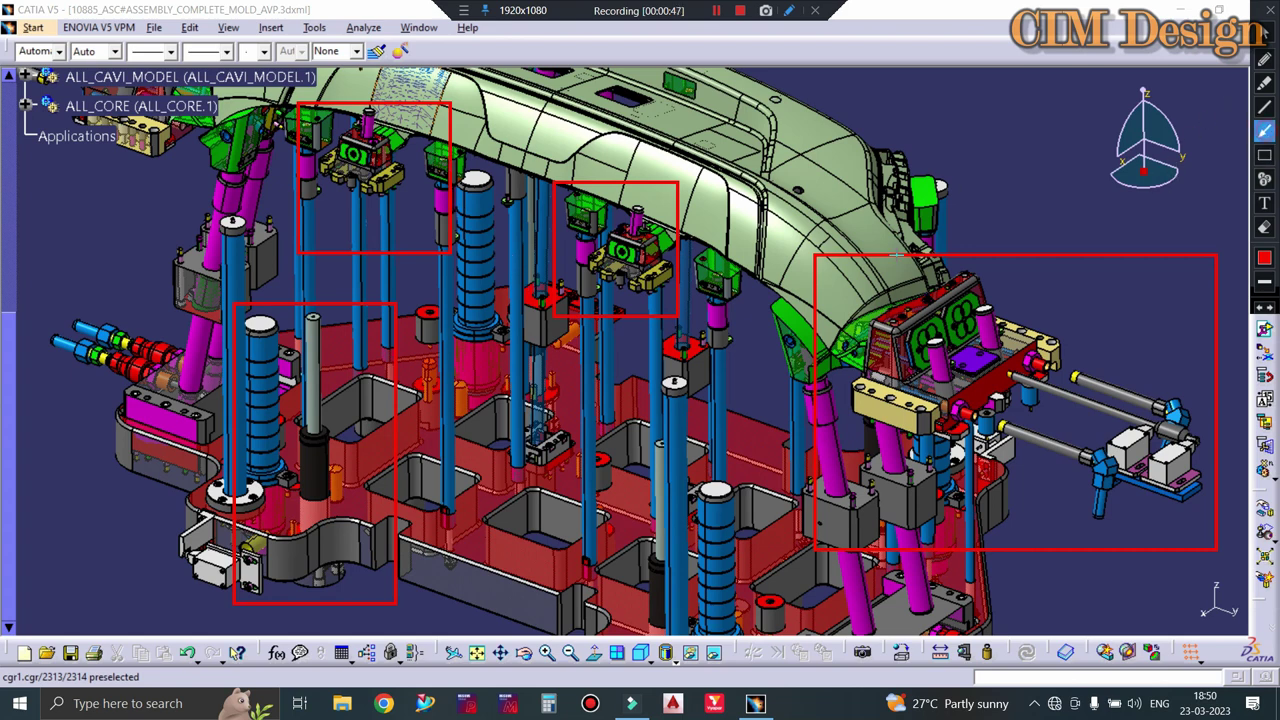
left_click_drag(454, 172, 517, 260)
left_click_drag(680, 352, 593, 236)
left_click_drag(775, 358, 731, 285)
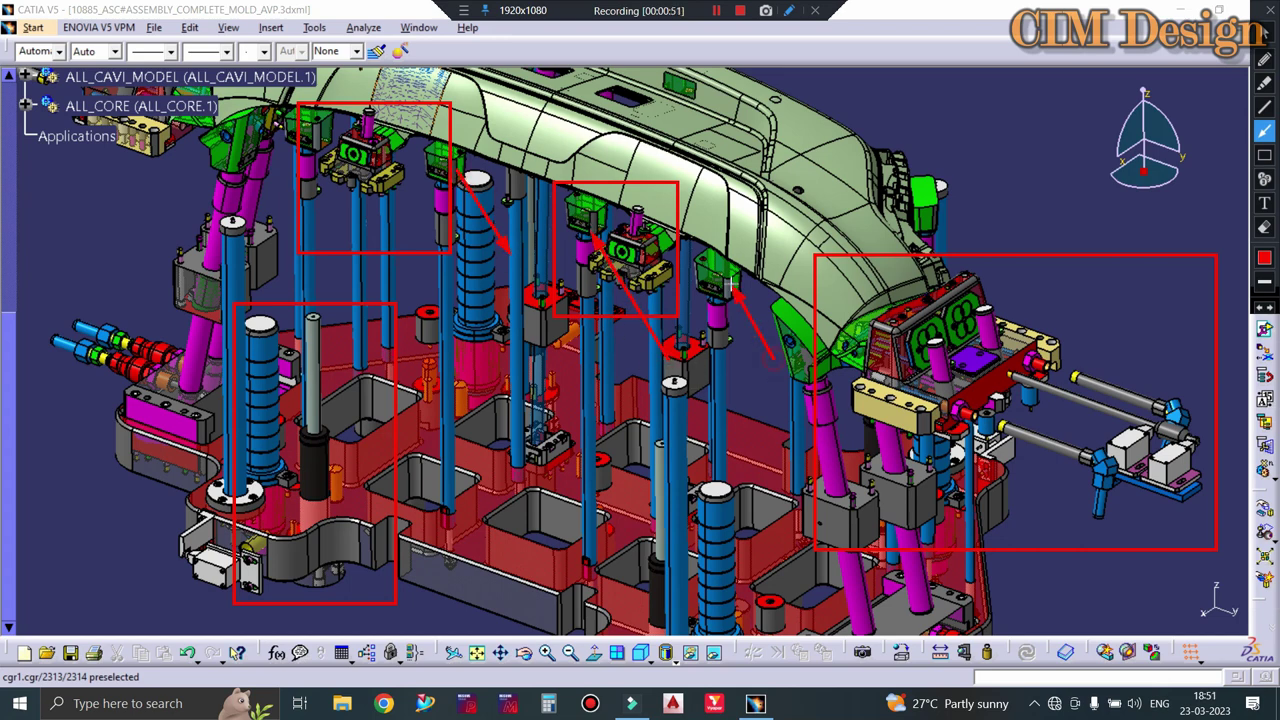
left_click_drag(368, 243, 434, 162)
left_click_drag(214, 195, 286, 120)
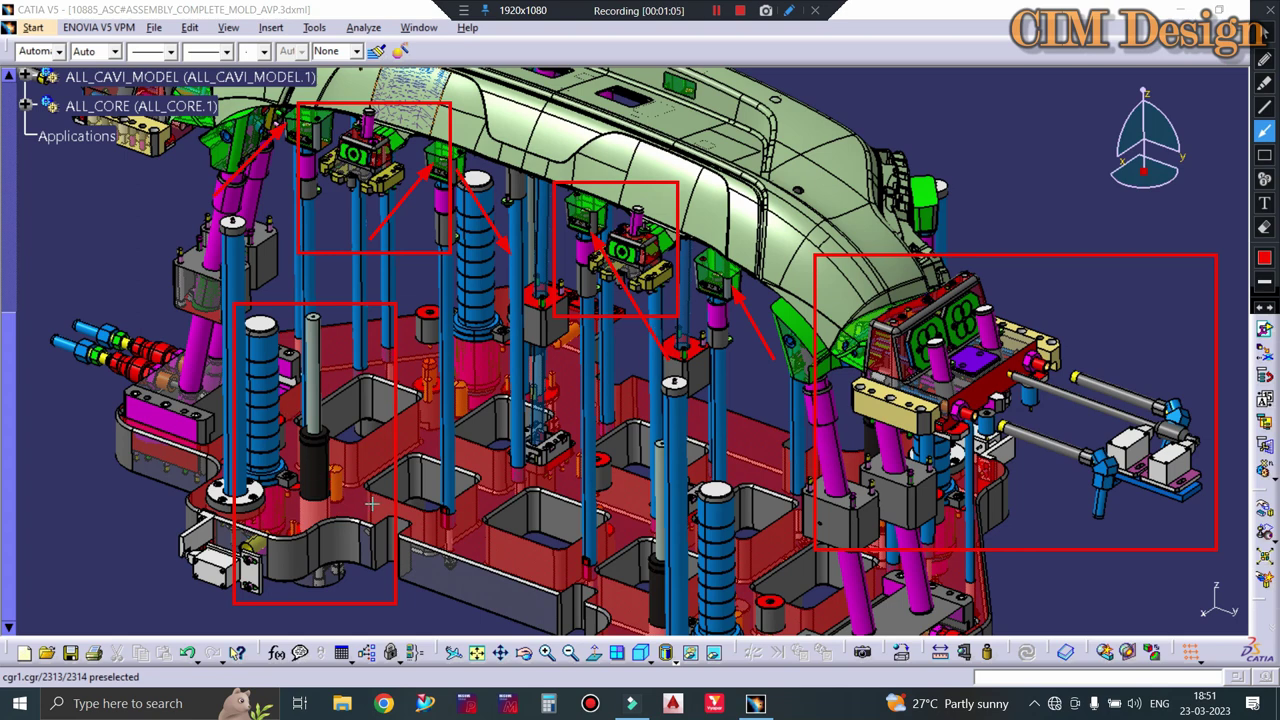
left_click_drag(371, 505, 329, 447)
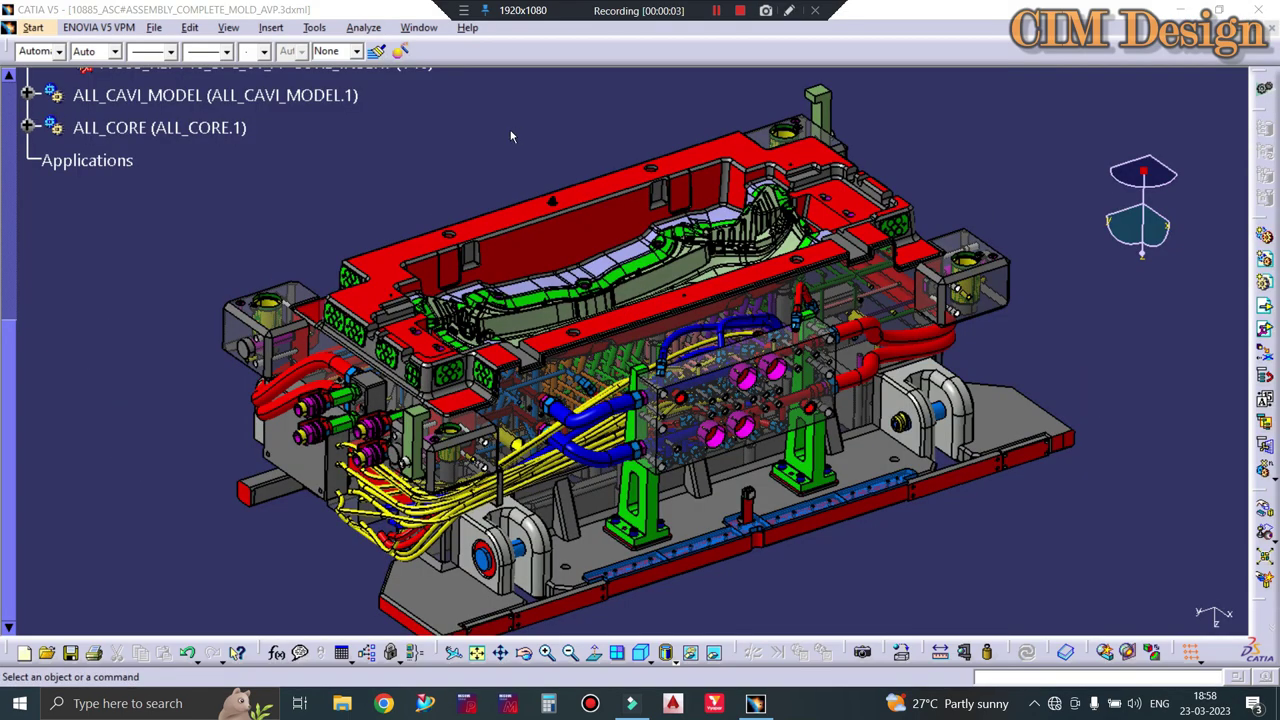
Tilt and zoom into the cavity around the green part, then turn on Bandicam drawing mode.
mouse_move(597, 145)
middle_mouse_down()
mouse_move(606, 226)
mouse_move(512, 290)
middle_mouse_up()
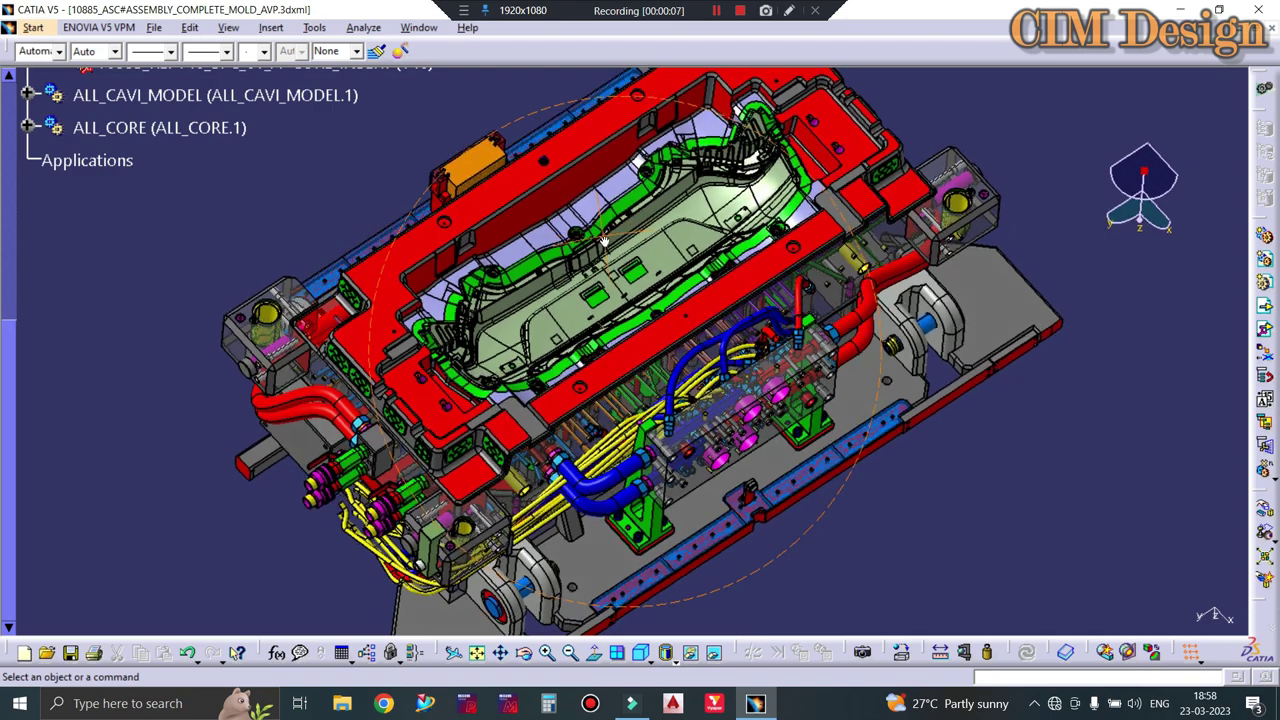
mouse_move(604, 300)
middle_mouse_down()
mouse_move(606, 225)
mouse_move(657, 291)
middle_mouse_up()
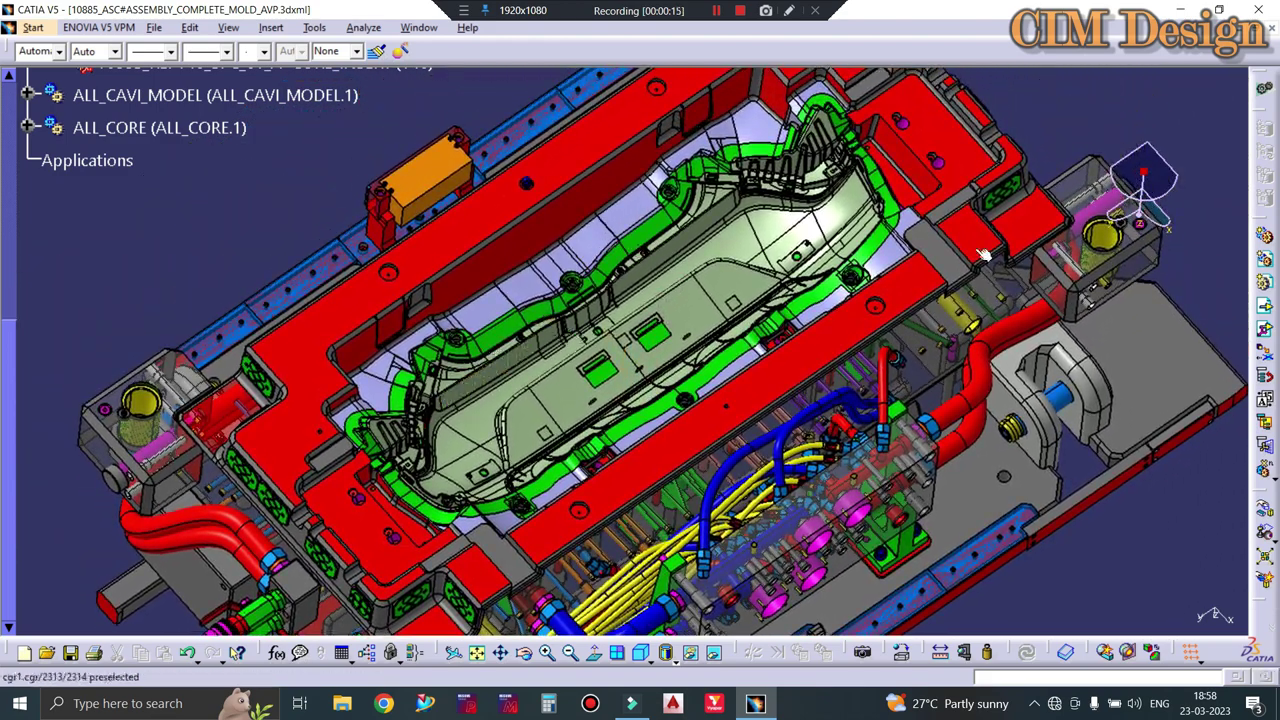
left_click(463, 14)
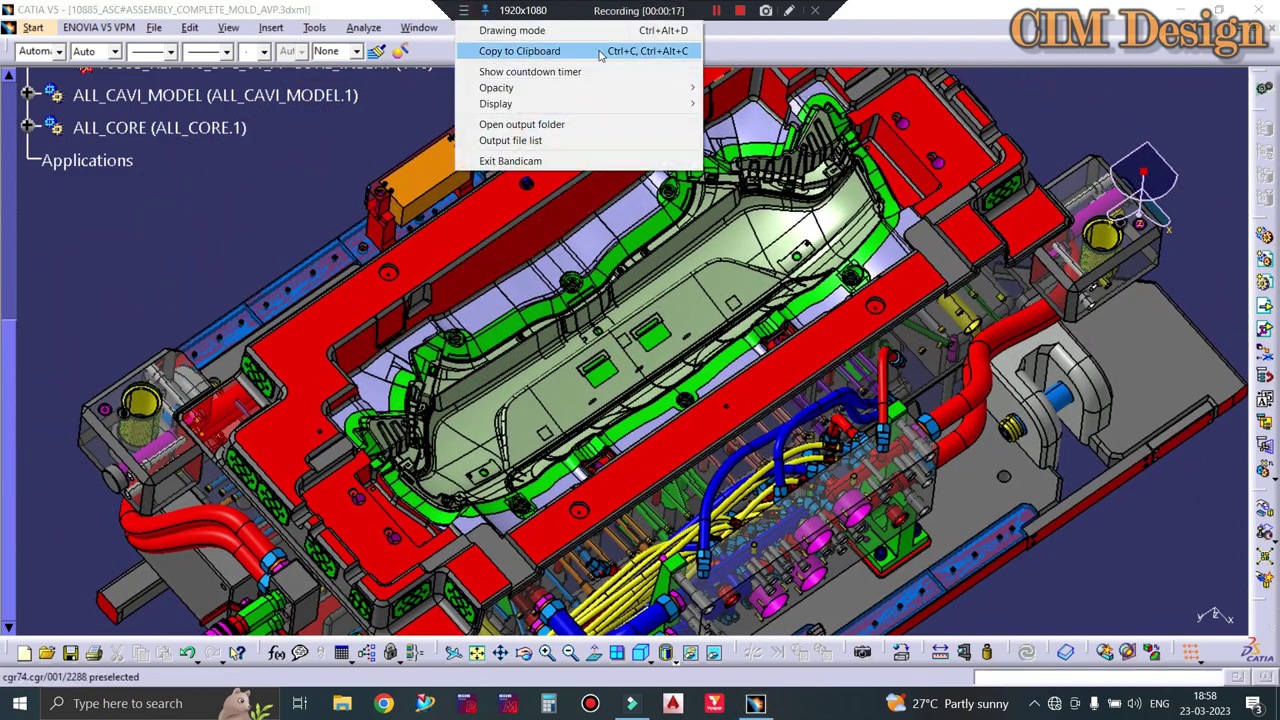
left_click(500, 31)
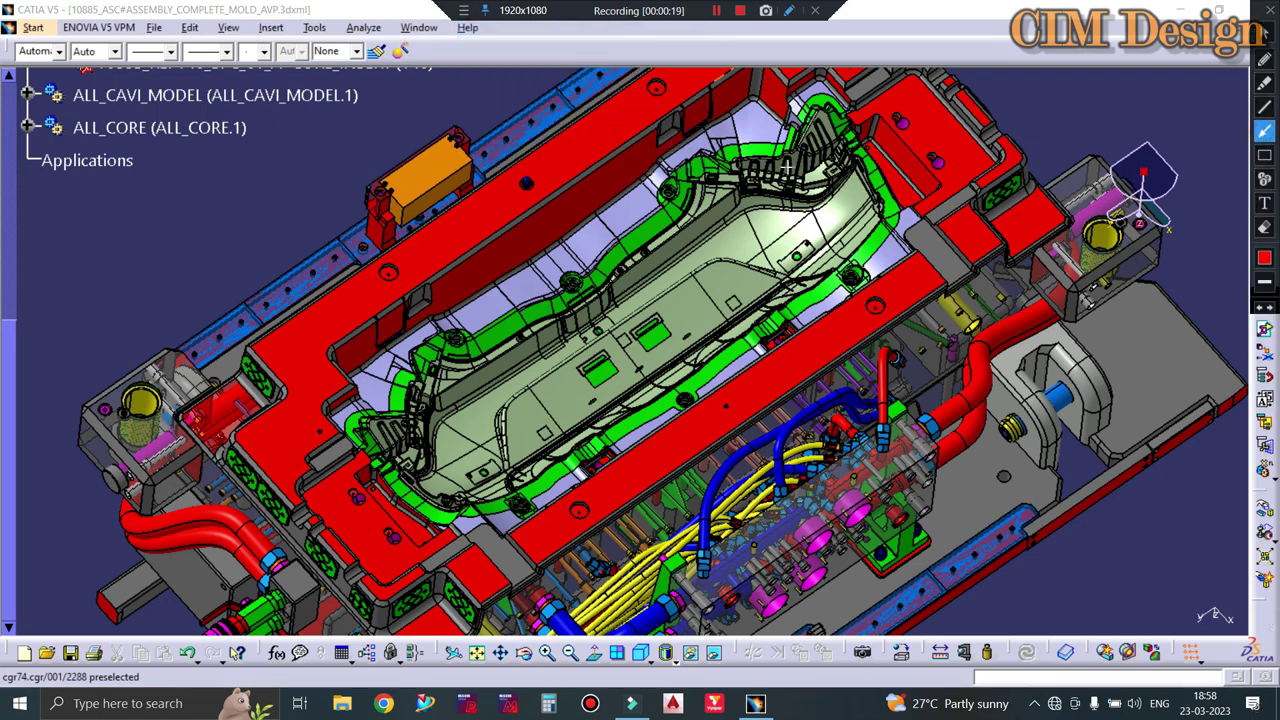
Draw red arrows at six points around the green part's edge and trace its outline in red.
left_click_drag(786, 170, 670, 191)
left_click_drag(630, 298, 583, 285)
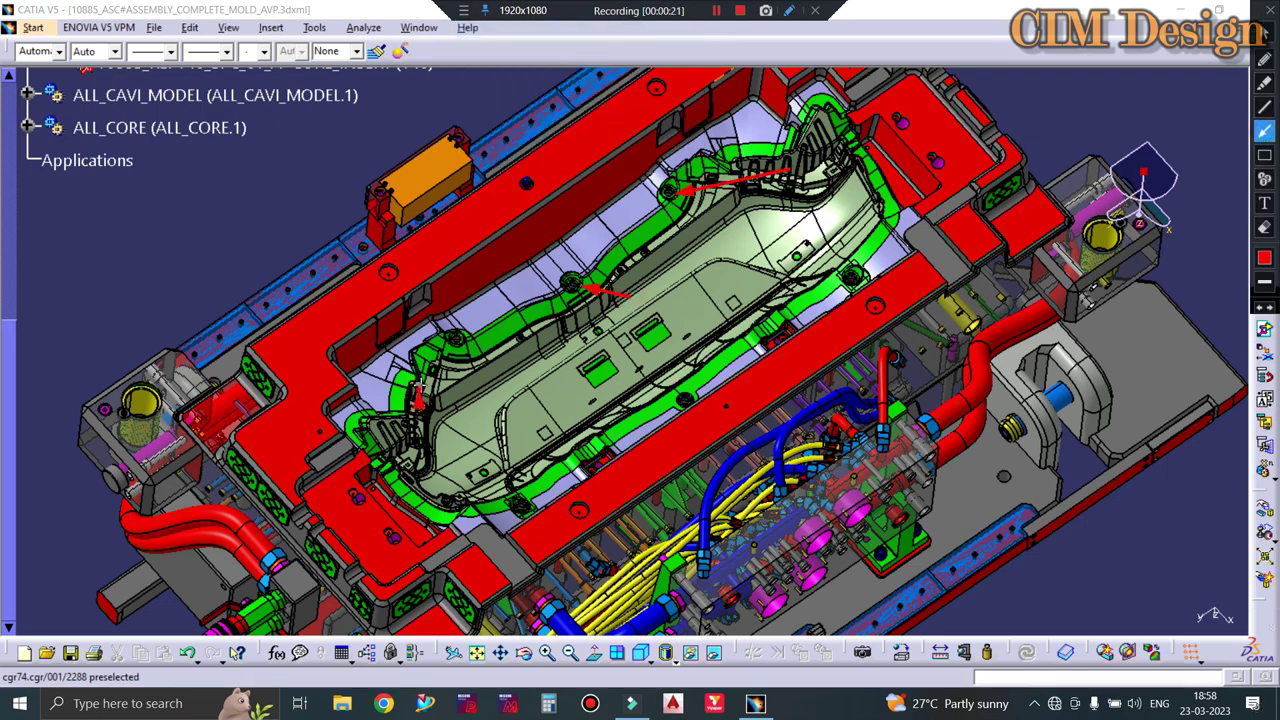
left_click_drag(421, 393, 455, 336)
left_click_drag(436, 499, 522, 510)
mouse_move(662, 402)
left_mouse_down()
mouse_move(629, 384)
mouse_move(682, 401)
left_mouse_up()
left_click_drag(800, 287, 850, 278)
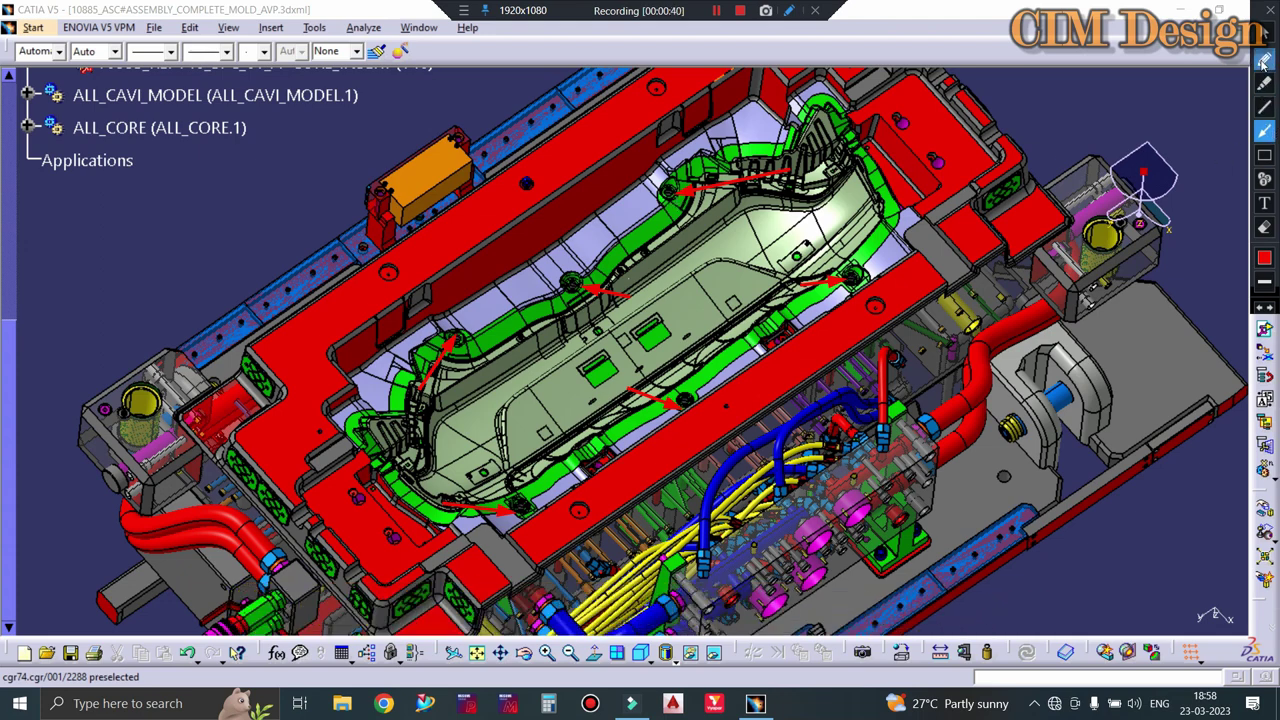
mouse_move(660, 271)
left_mouse_down()
mouse_move(645, 238)
mouse_move(537, 320)
mouse_move(442, 367)
mouse_move(383, 480)
mouse_move(468, 528)
mouse_move(702, 396)
mouse_move(884, 250)
mouse_move(870, 150)
mouse_move(806, 114)
mouse_move(700, 178)
left_mouse_up()
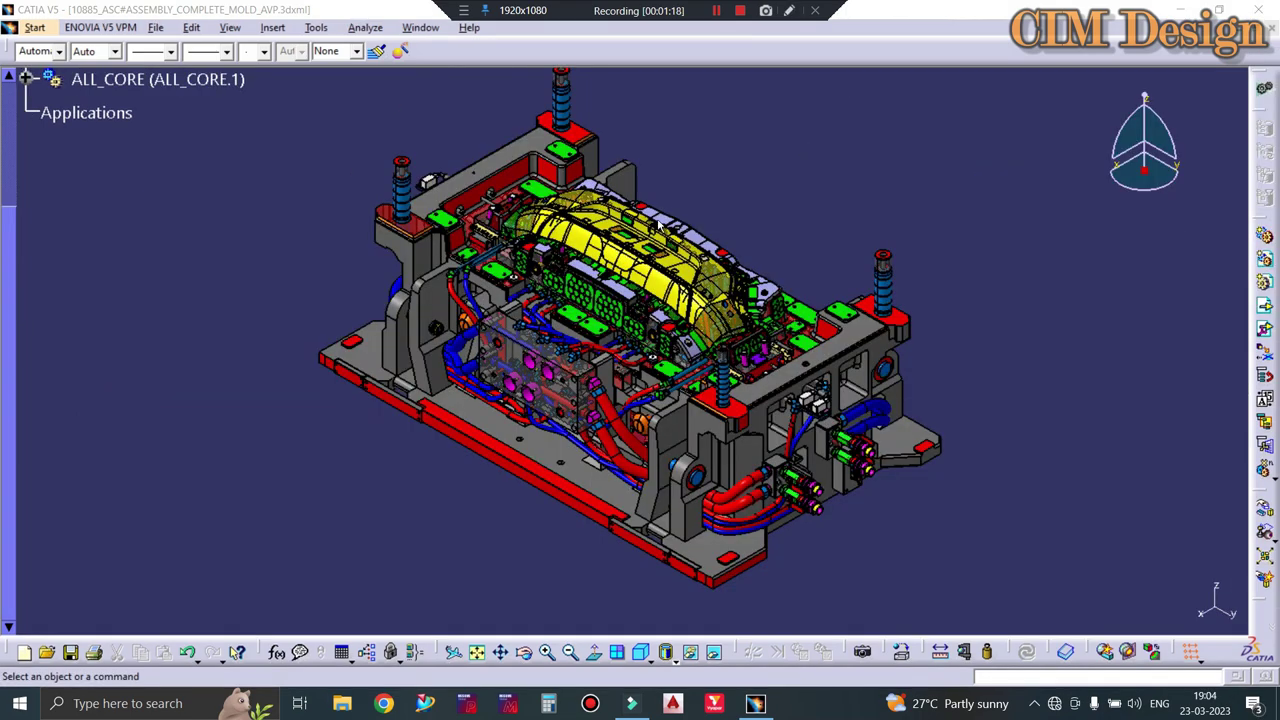
Zoom in on the core half and pan until the yellow bumper part is centred.
scroll(677, 399, "up", 2)
scroll(677, 399, "up", 2)
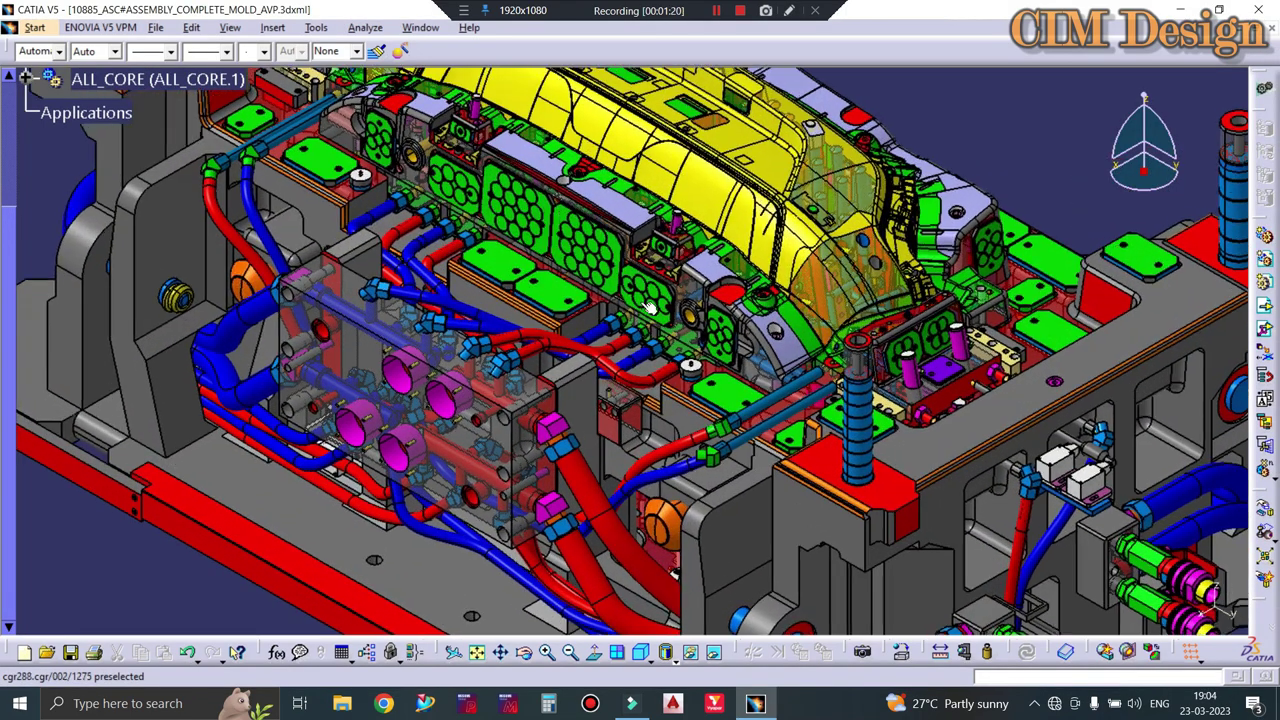
scroll(677, 399, "up", 1)
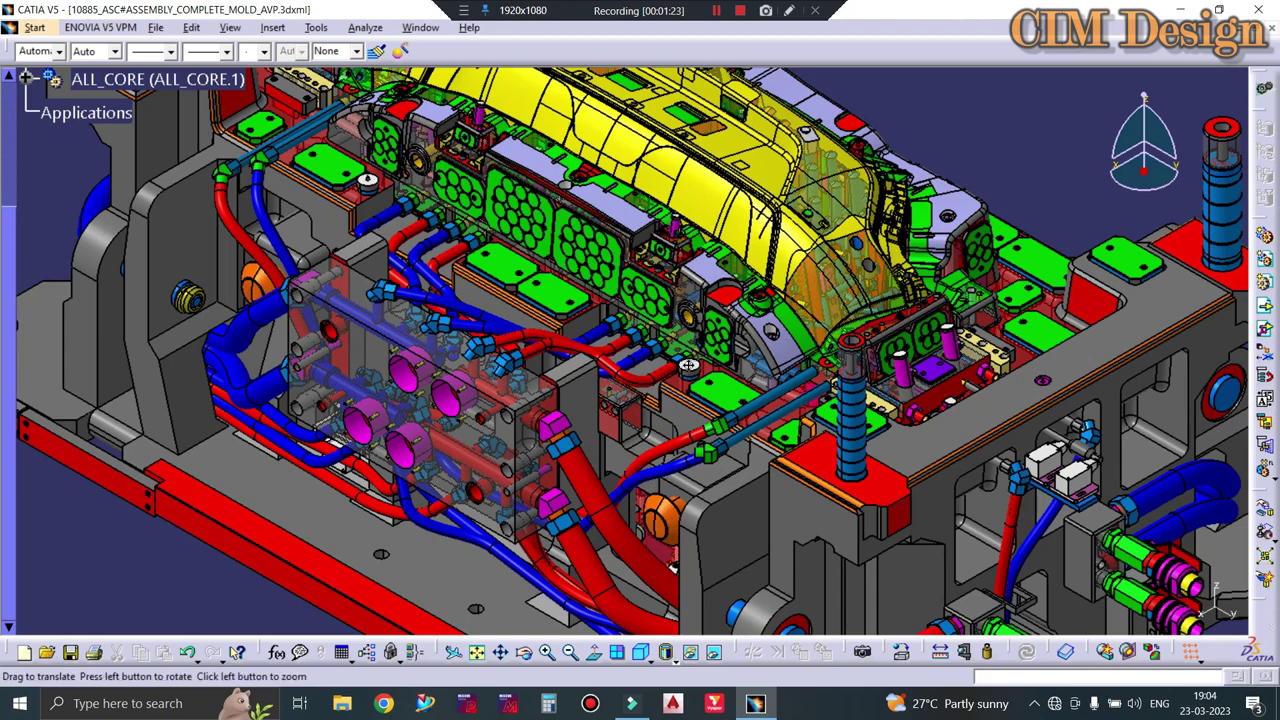
mouse_move(689, 331)
middle_mouse_down()
mouse_move(733, 516)
mouse_move(818, 248)
mouse_move(795, 315)
middle_mouse_up()
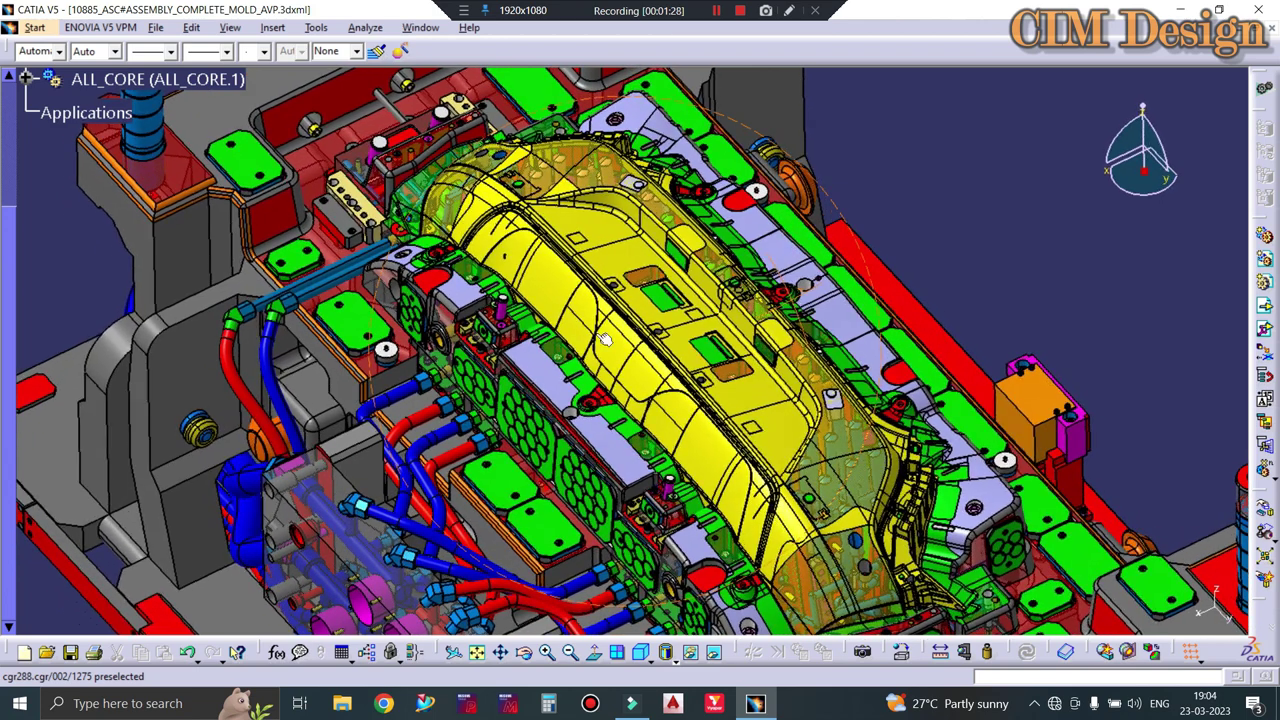
Turn on Bandicam drawing with the arrow tool and point arrows at six red pads around the yellow bumper.
left_click(472, 12)
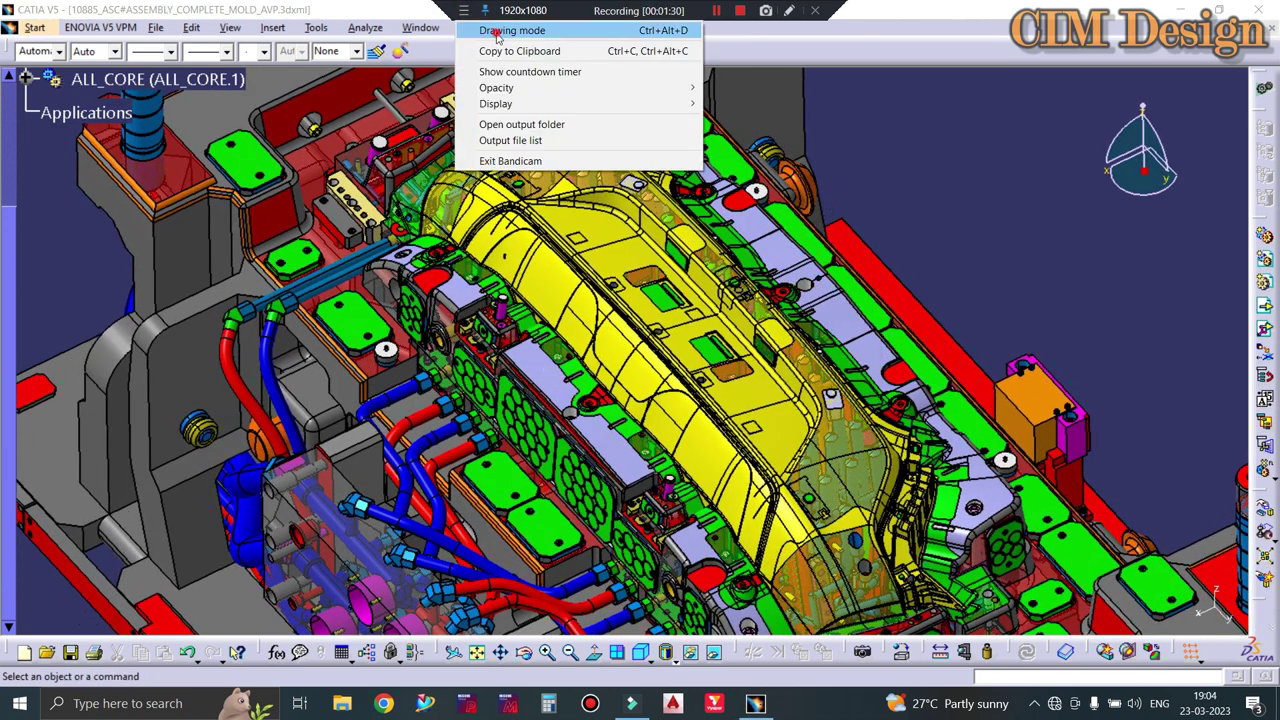
left_click(498, 33)
left_click(1265, 131)
left_click_drag(328, 245, 436, 260)
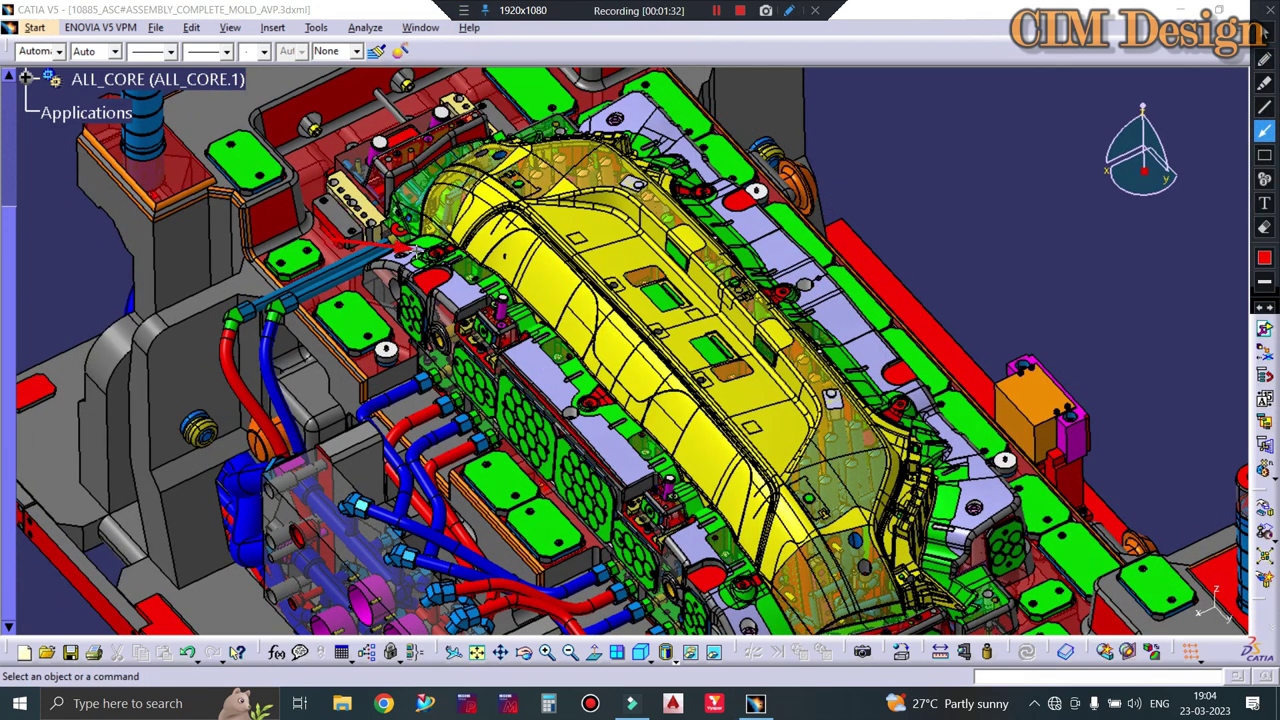
left_click_drag(515, 386, 603, 398)
left_click_drag(618, 571, 732, 583)
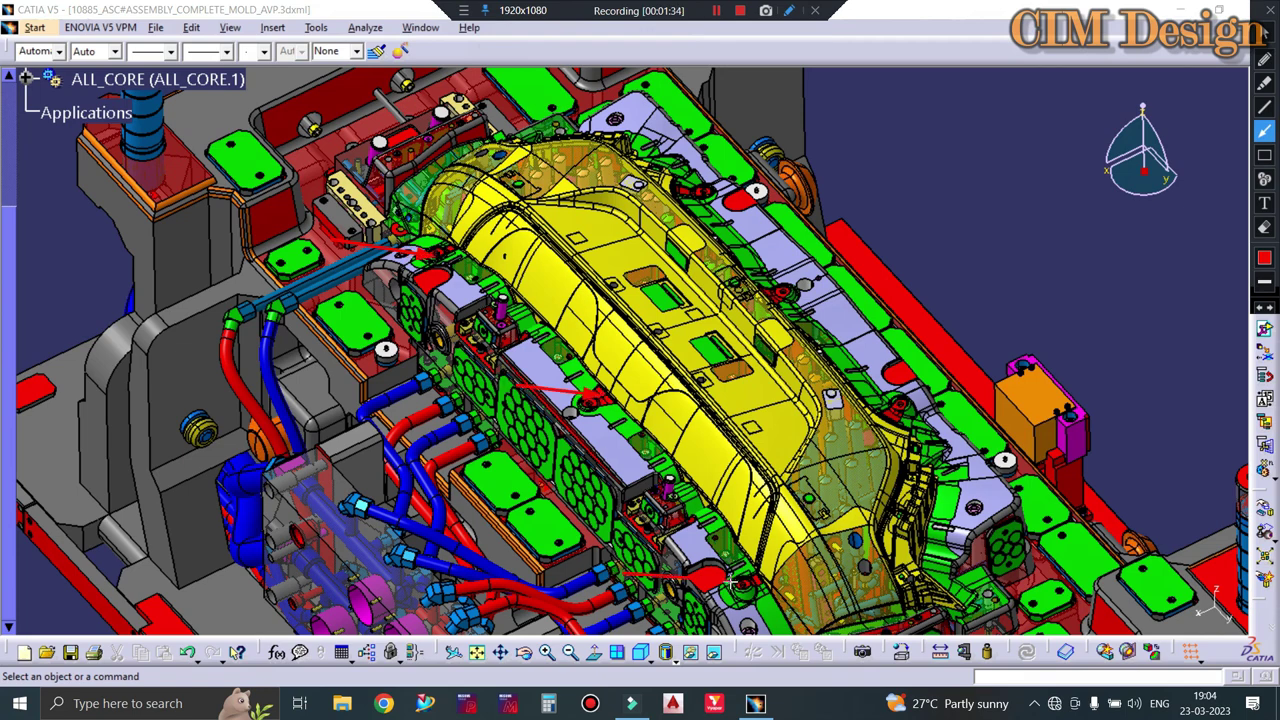
left_click_drag(950, 378, 900, 405)
left_click_drag(878, 218, 803, 284)
left_click_drag(740, 133, 705, 186)
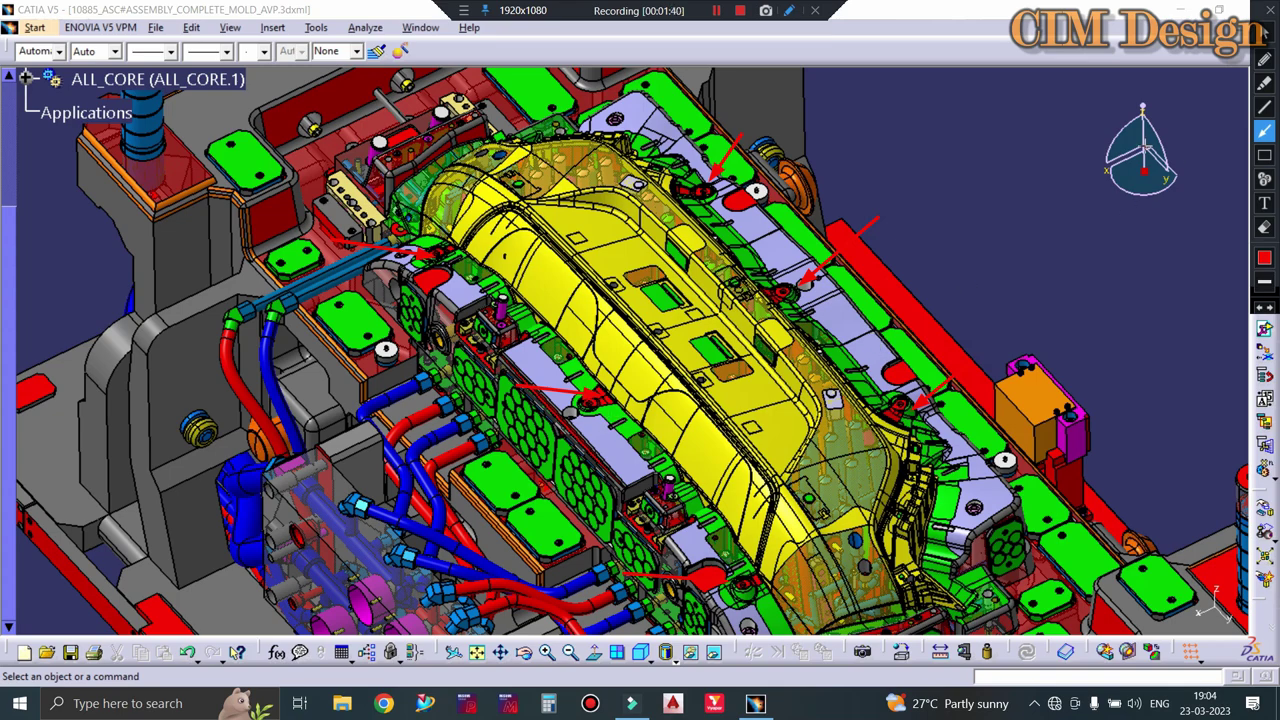
Clear the arrows with Escape, zoom in on a red pad, then back out to the full core half.
key("Escape")
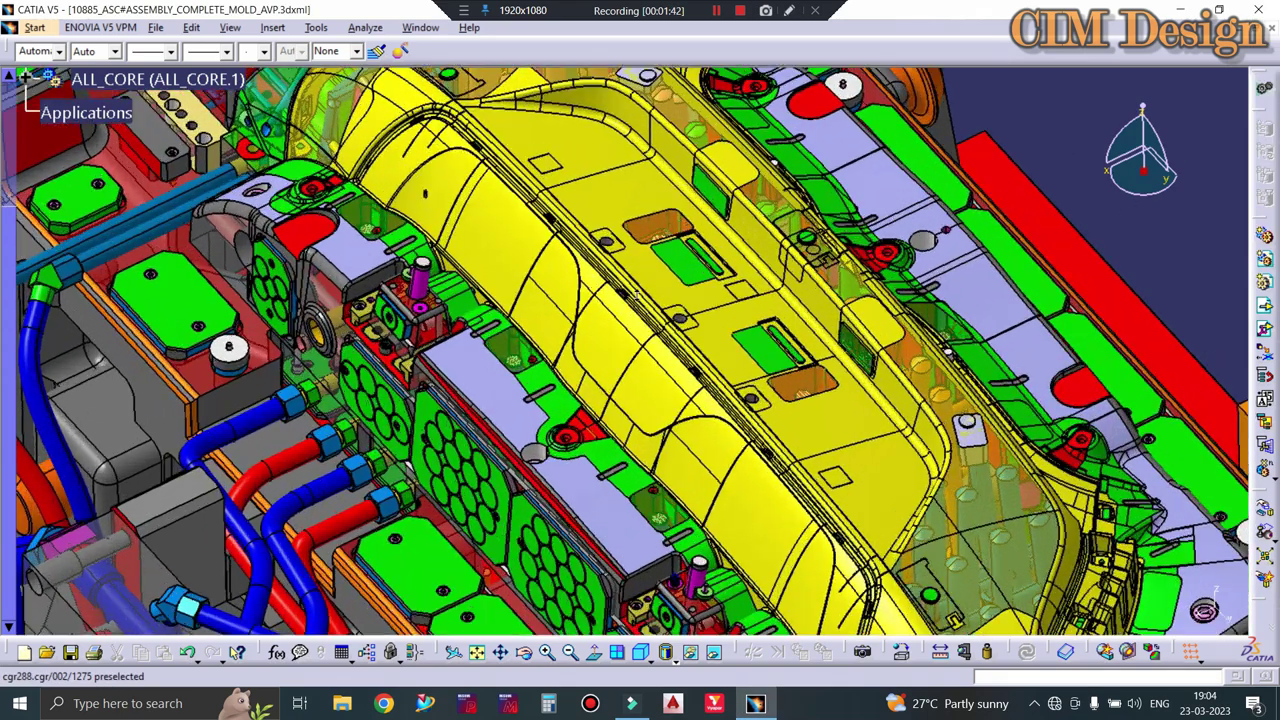
middle_click_drag(660, 330, 660, 250)
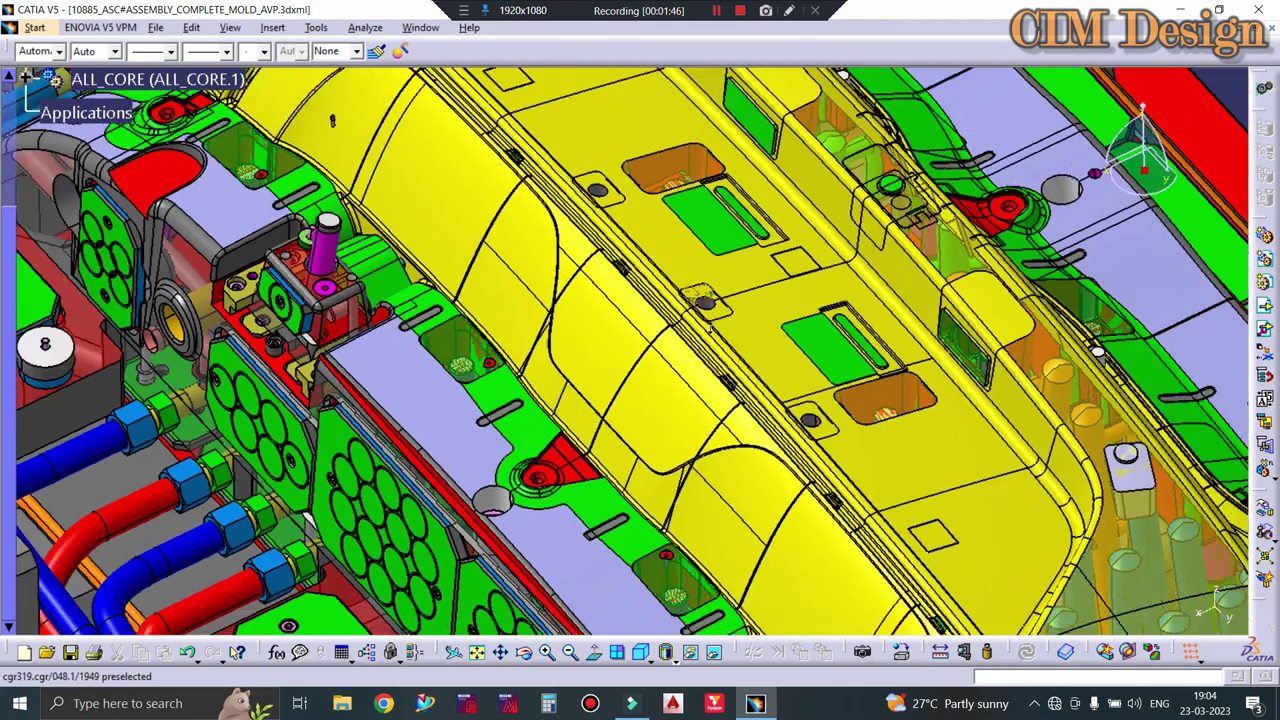
mouse_move(726, 312)
middle_mouse_down()
mouse_move(683, 395)
mouse_move(702, 377)
middle_mouse_up()
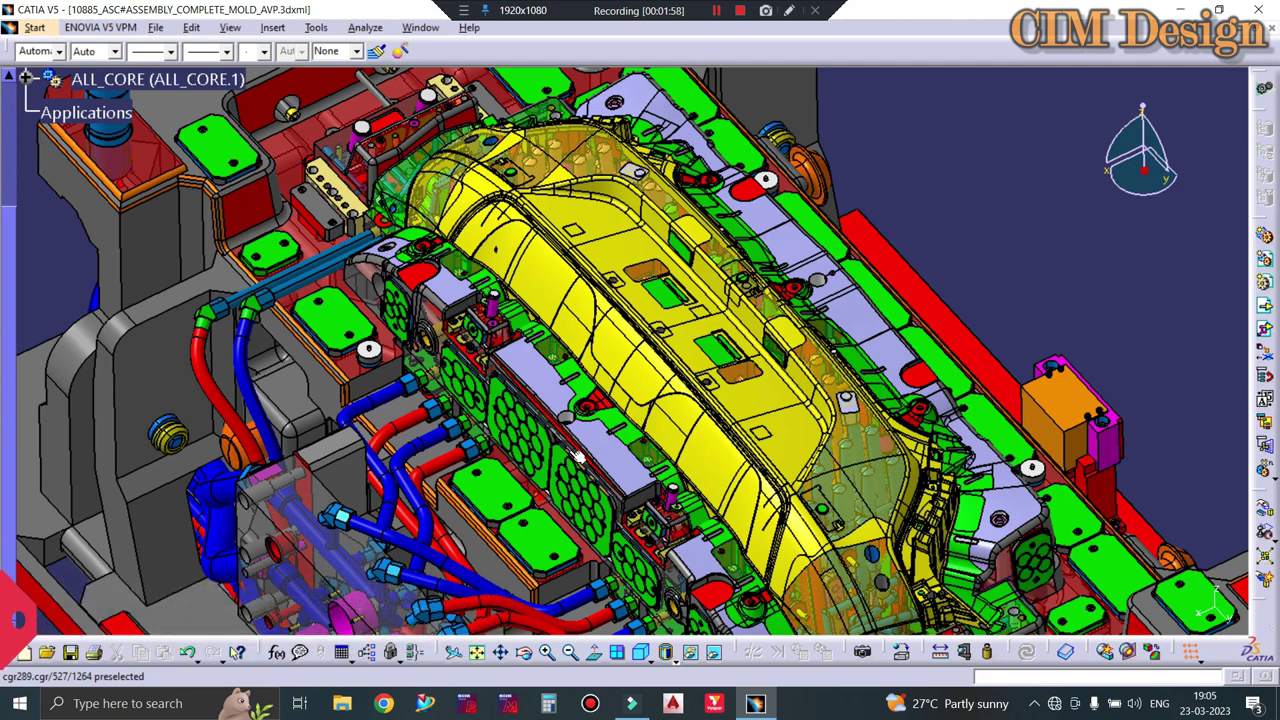
mouse_move(578, 456)
middle_mouse_down("ctrl")
mouse_move(603, 360)
mouse_move(592, 190)
middle_mouse_up("ctrl")
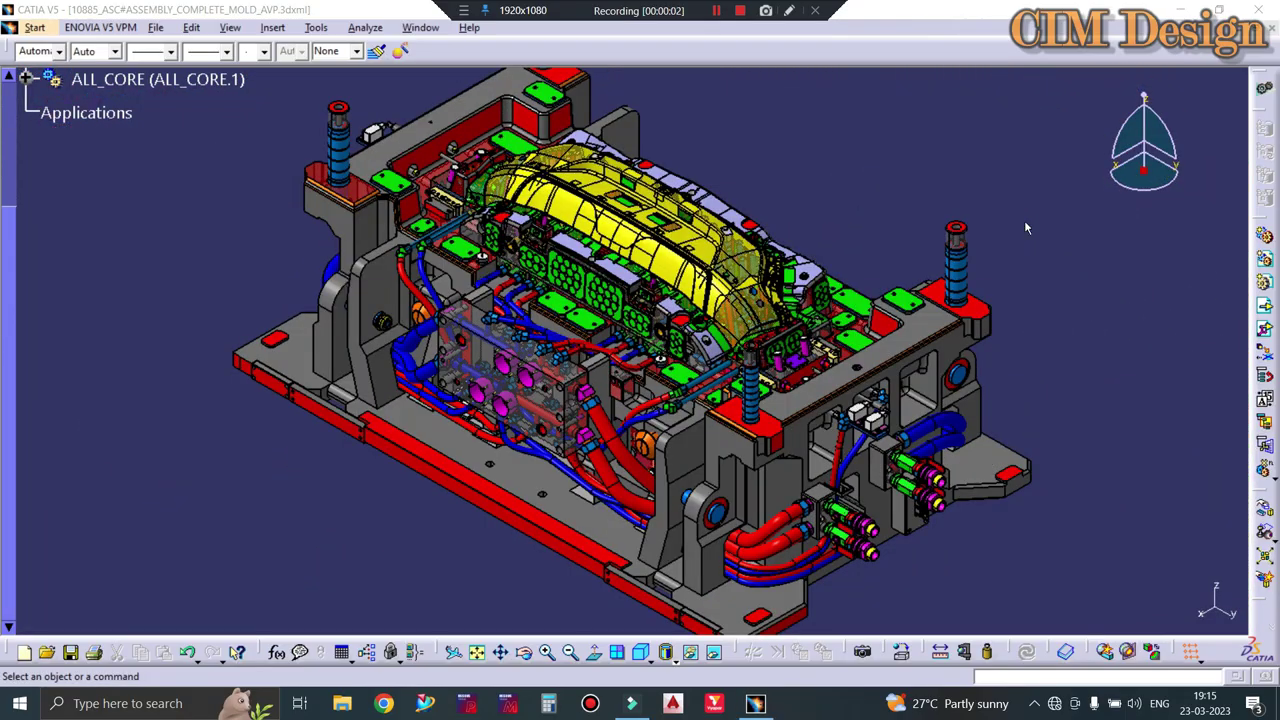
Zoom toward the manifold and hose side, back out, and orbit to bring the manifold forward.
mouse_move(610, 368)
middle_mouse_down("ctrl")
mouse_move(625, 252)
mouse_move(457, 312)
middle_mouse_up("ctrl")
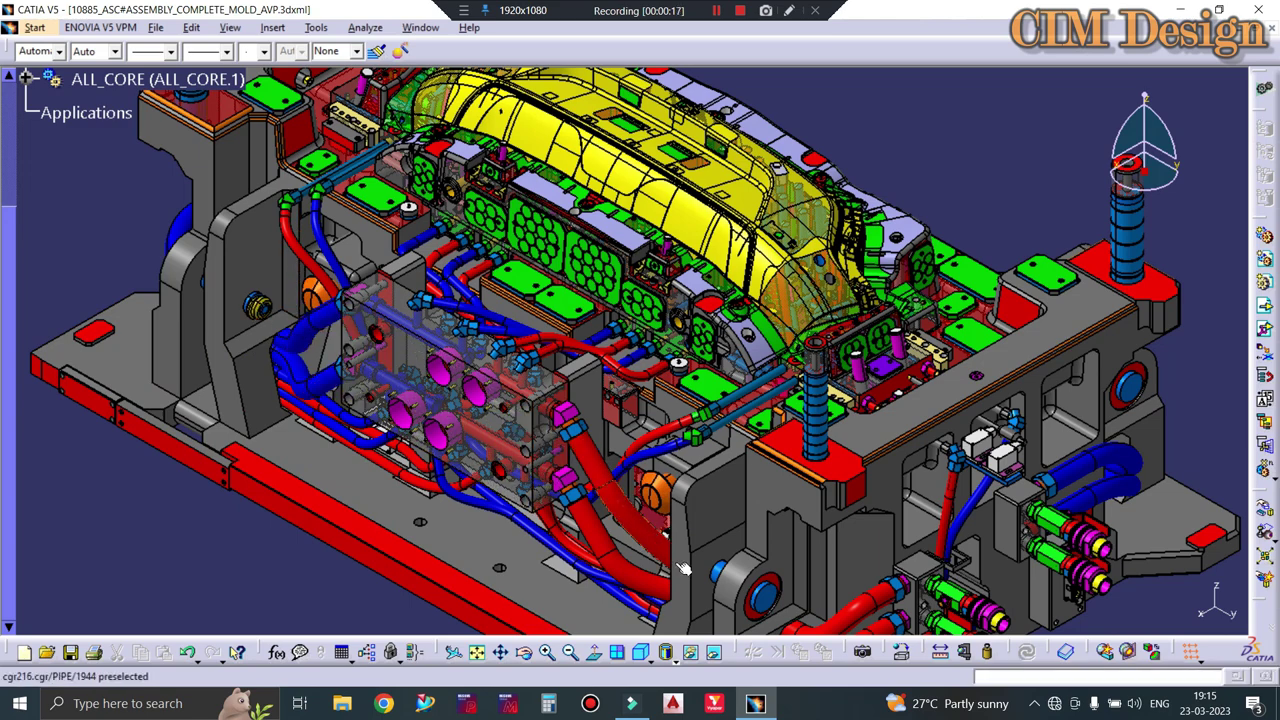
middle_click_drag(757, 428, 930, 537)
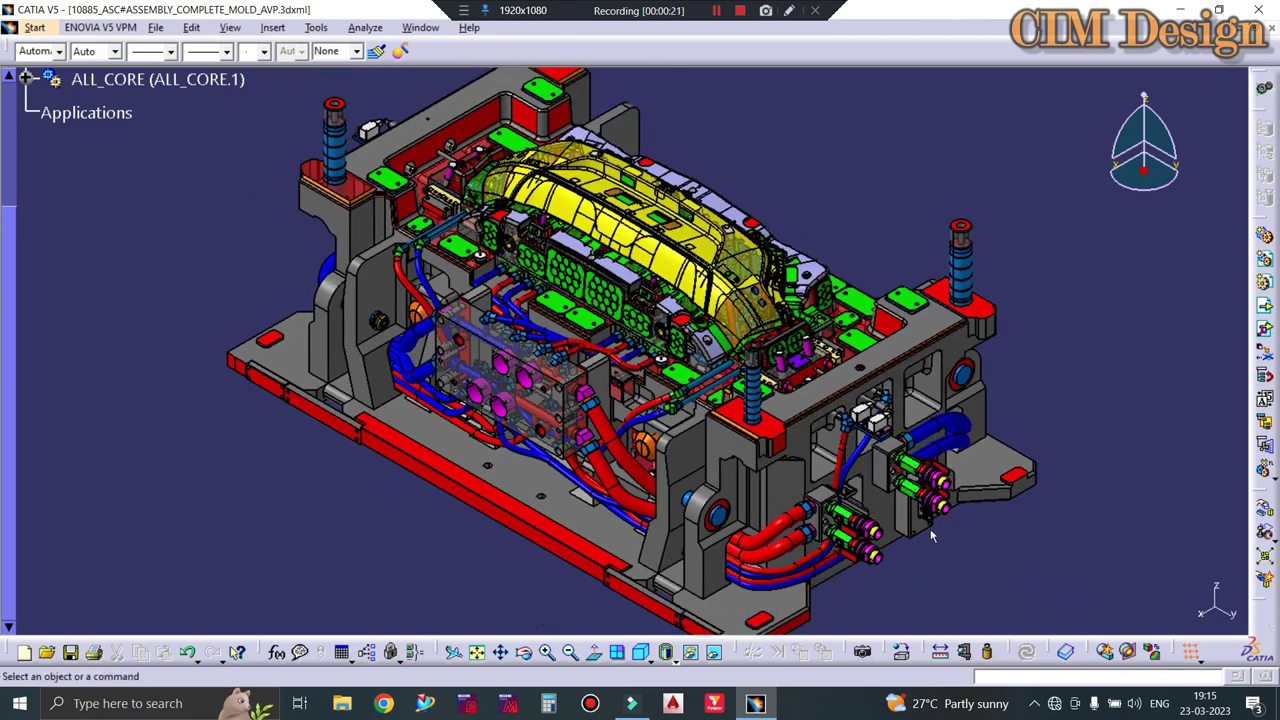
mouse_move(527, 445)
middle_mouse_down("ctrl")
mouse_move(527, 405)
mouse_move(560, 423)
middle_mouse_up("ctrl")
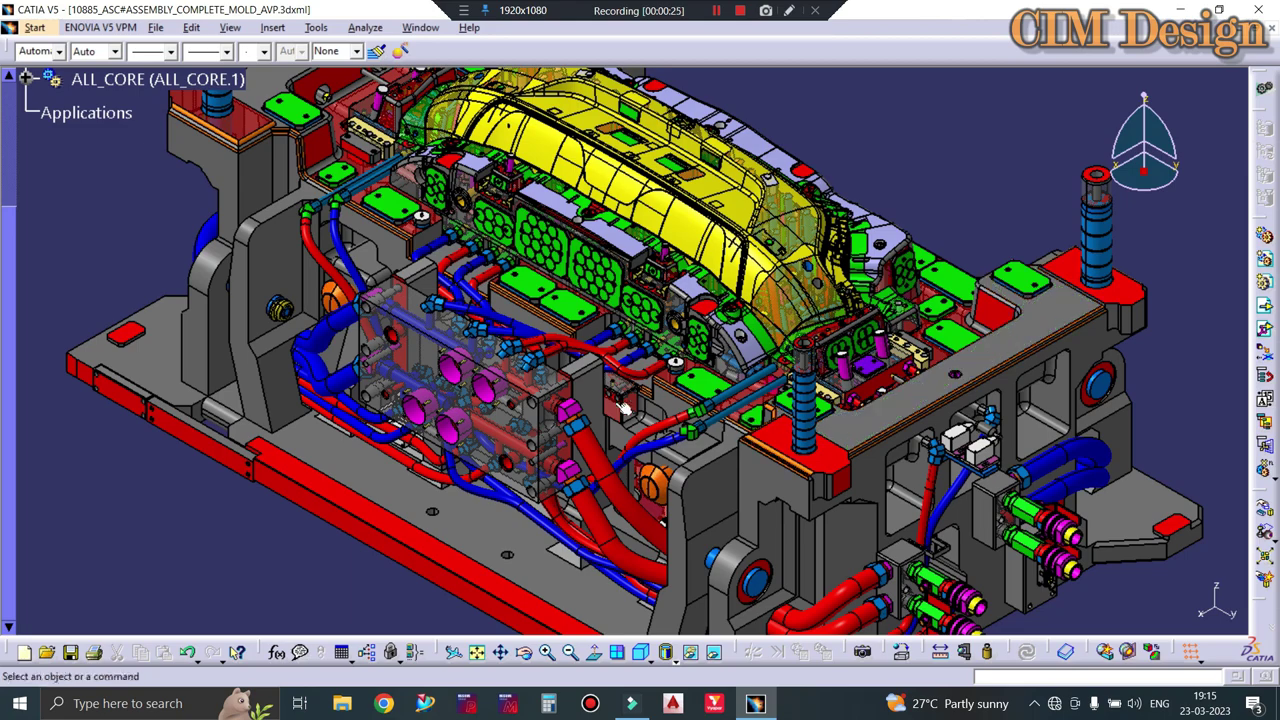
mouse_move(576, 405)
middle_mouse_down("ctrl")
mouse_move(640, 527)
mouse_move(752, 477)
mouse_move(931, 338)
middle_mouse_up("ctrl")
middle_click_drag(910, 362, 403, 385)
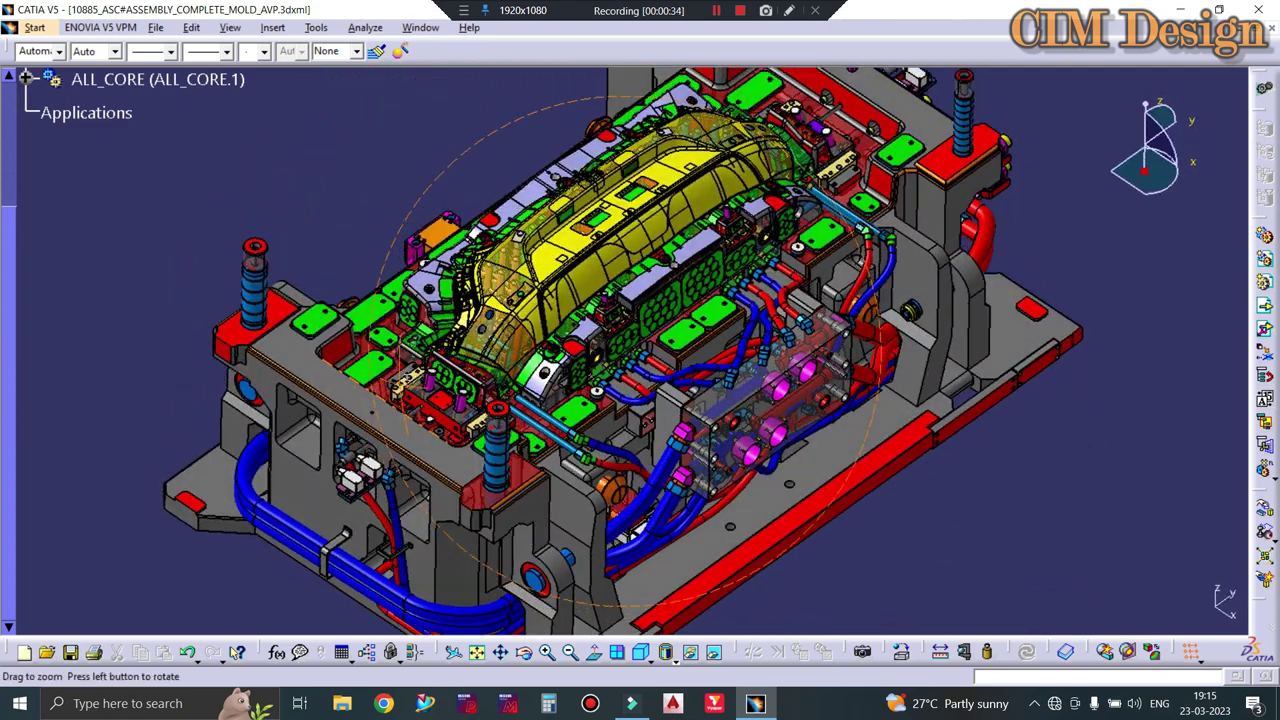
Orbit and zoom in close on the yellow bumper, manifold block and cooling hoses, then ease back out.
middle_click_drag(907, 340, 784, 504)
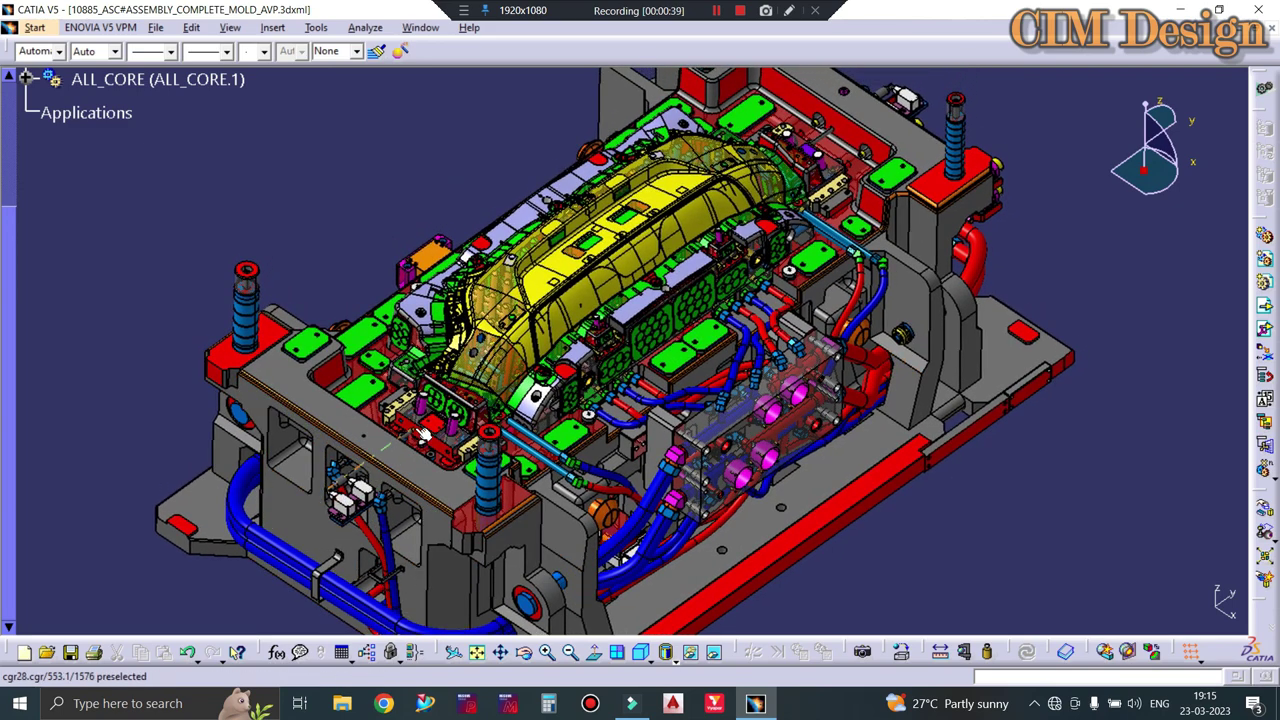
mouse_move(675, 385)
middle_mouse_down()
mouse_move(659, 400)
mouse_move(1164, 233)
middle_mouse_up()
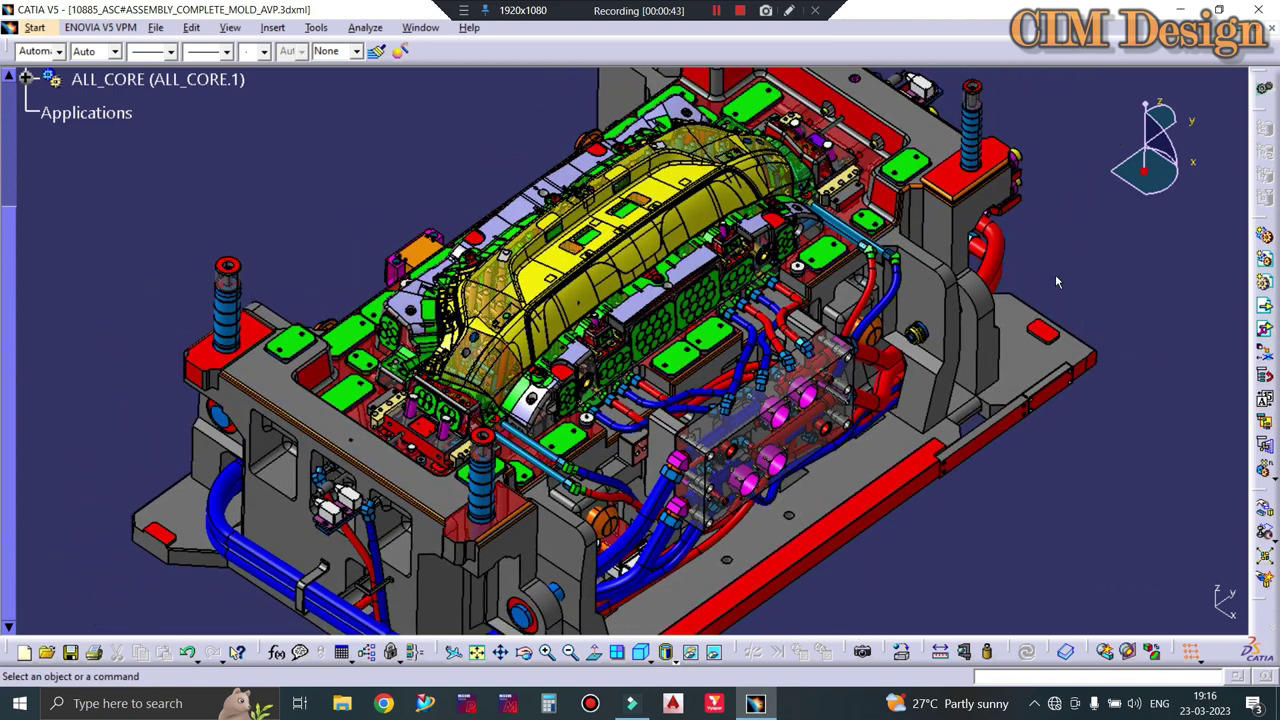
middle_click_drag(1055, 274, 200, 340)
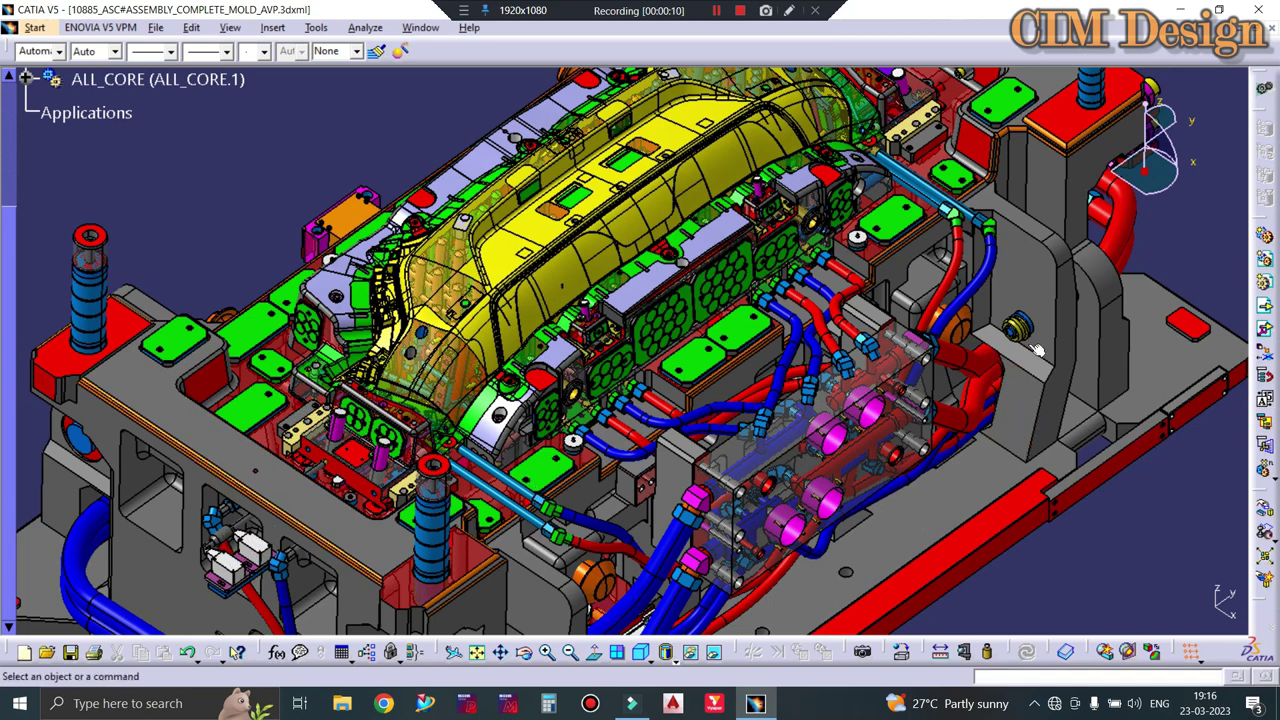
mouse_move(817, 402)
middle_mouse_down()
mouse_move(793, 449)
mouse_move(893, 210)
middle_mouse_up()
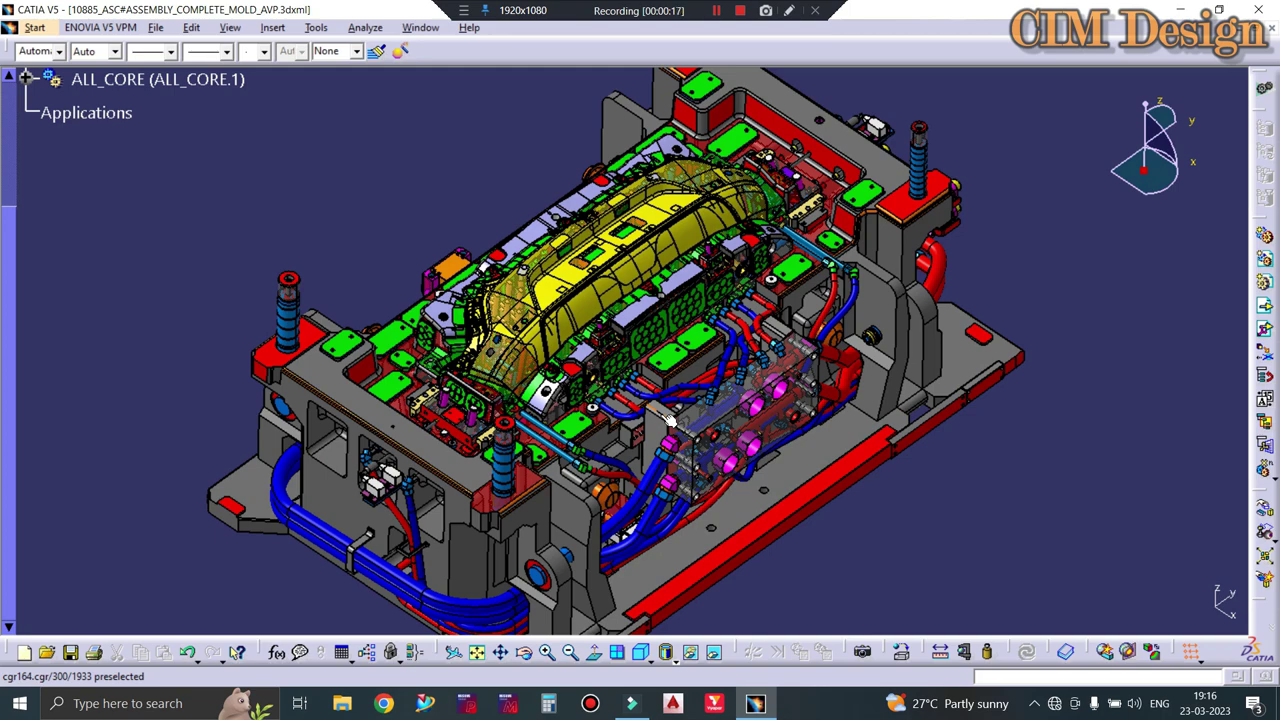
middle_click_drag(668, 420, 790, 325, "ctrl")
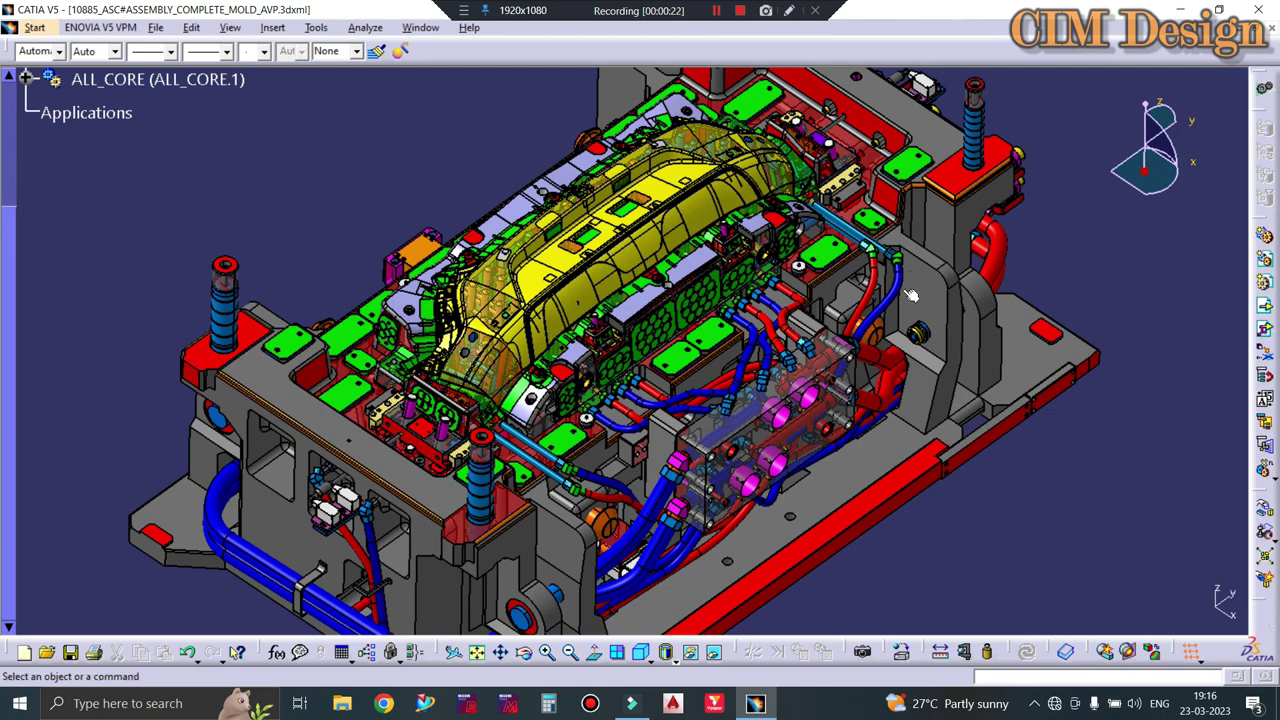
middle_click_drag(787, 325, 803, 316, "ctrl")
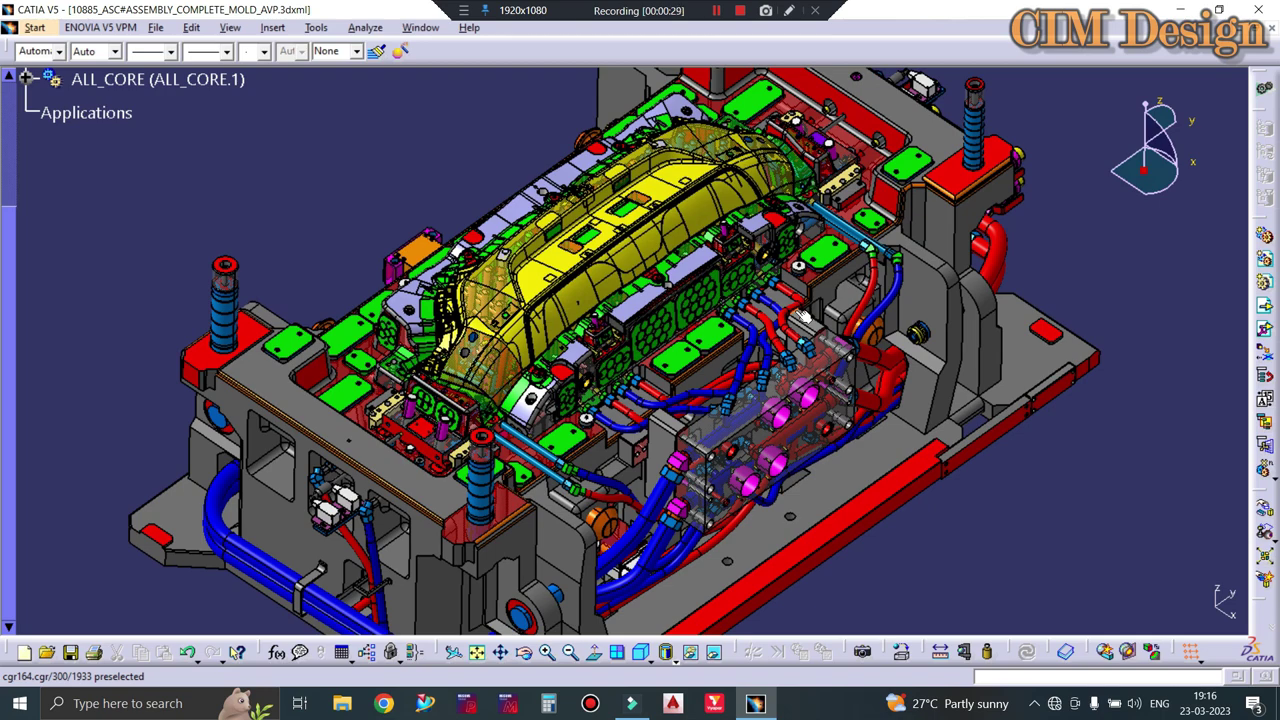
mouse_move(803, 316)
middle_mouse_down("ctrl")
mouse_move(662, 357)
mouse_move(680, 335)
middle_mouse_up("ctrl")
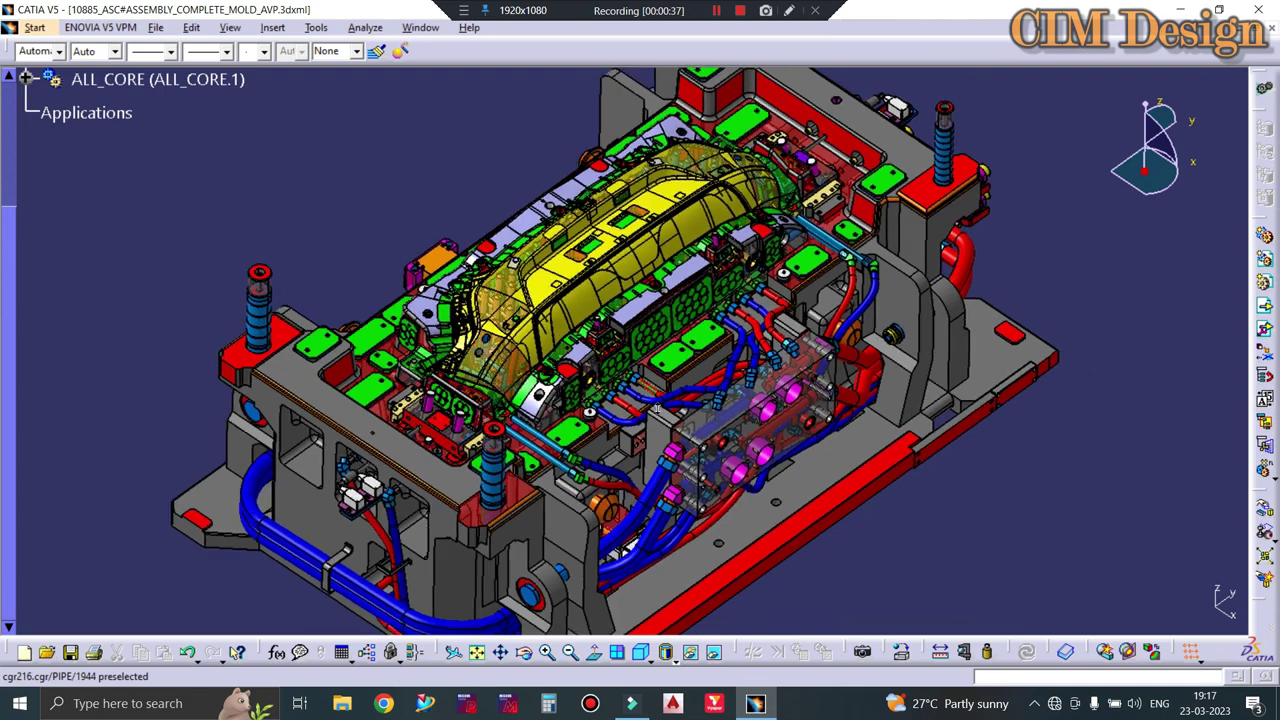
middle_click_drag(660, 400, 666, 366, "ctrl")
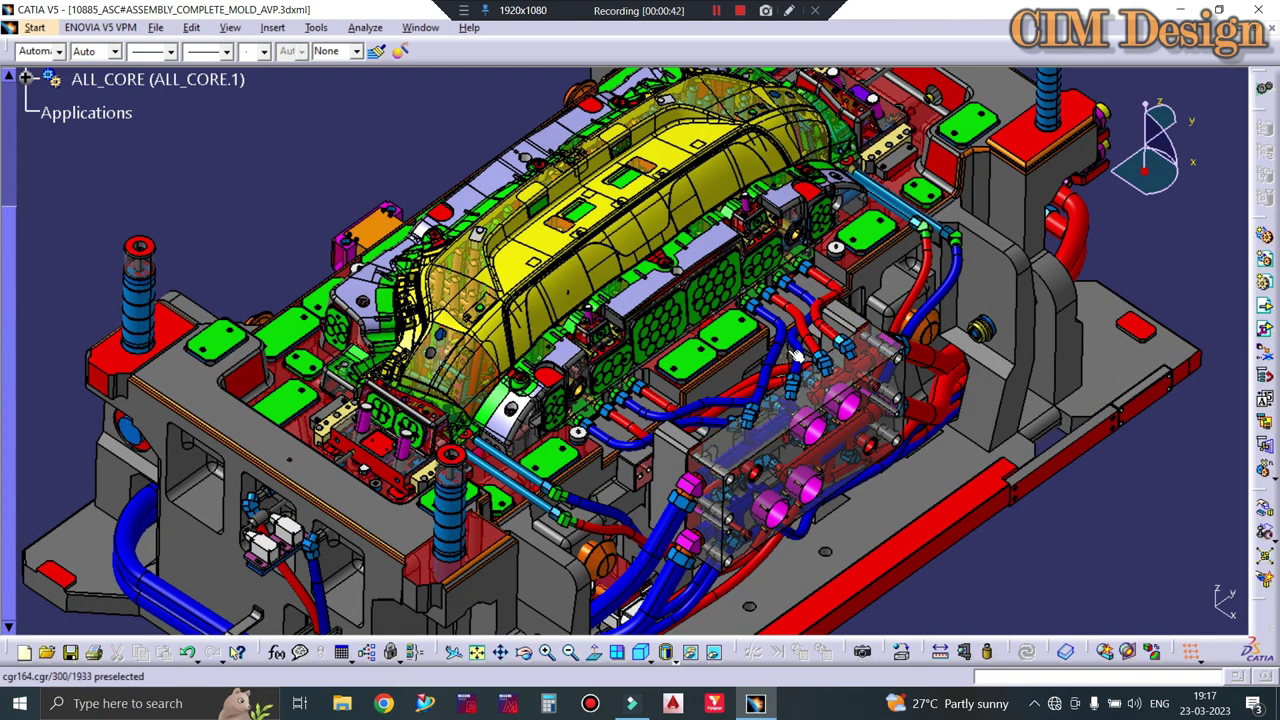
Rotate with the compass, zoom in on the manifold and back out, then snap to the front view.
middle_click_drag(790, 365, 1112, 183, "ctrl")
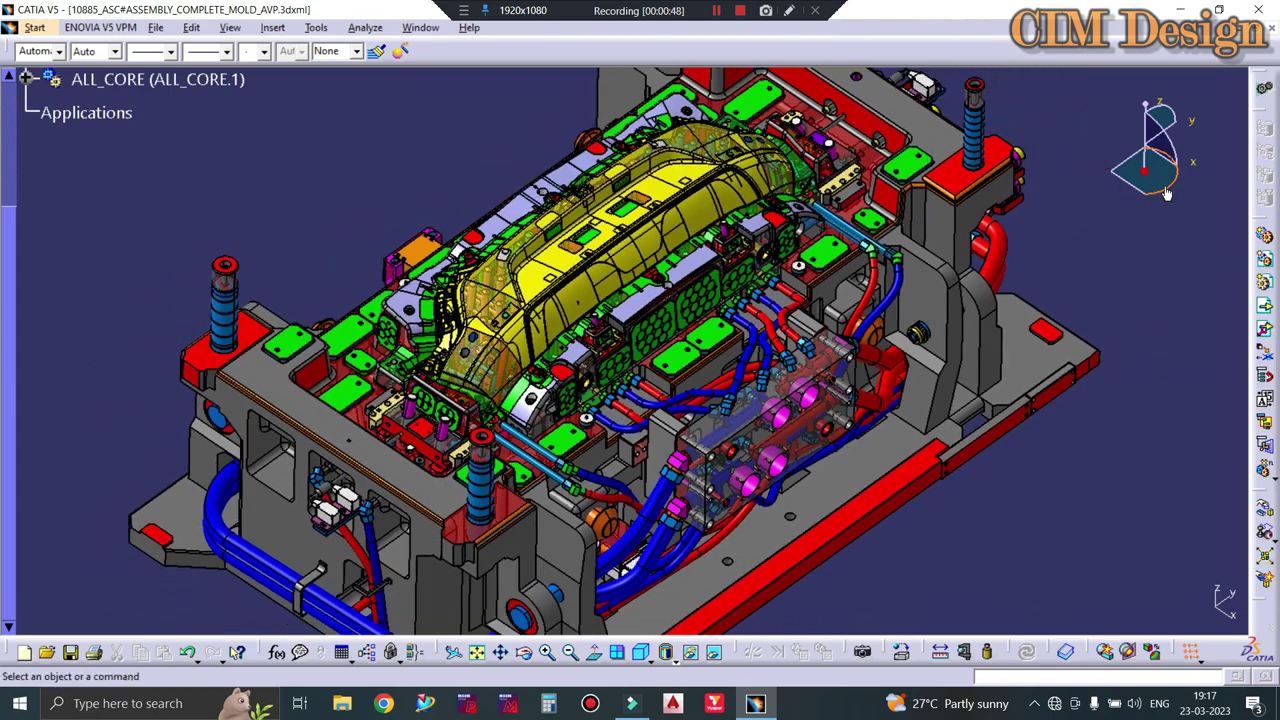
mouse_move(1155, 192)
left_mouse_down()
mouse_move(1124, 190)
mouse_move(1151, 183)
left_mouse_up()
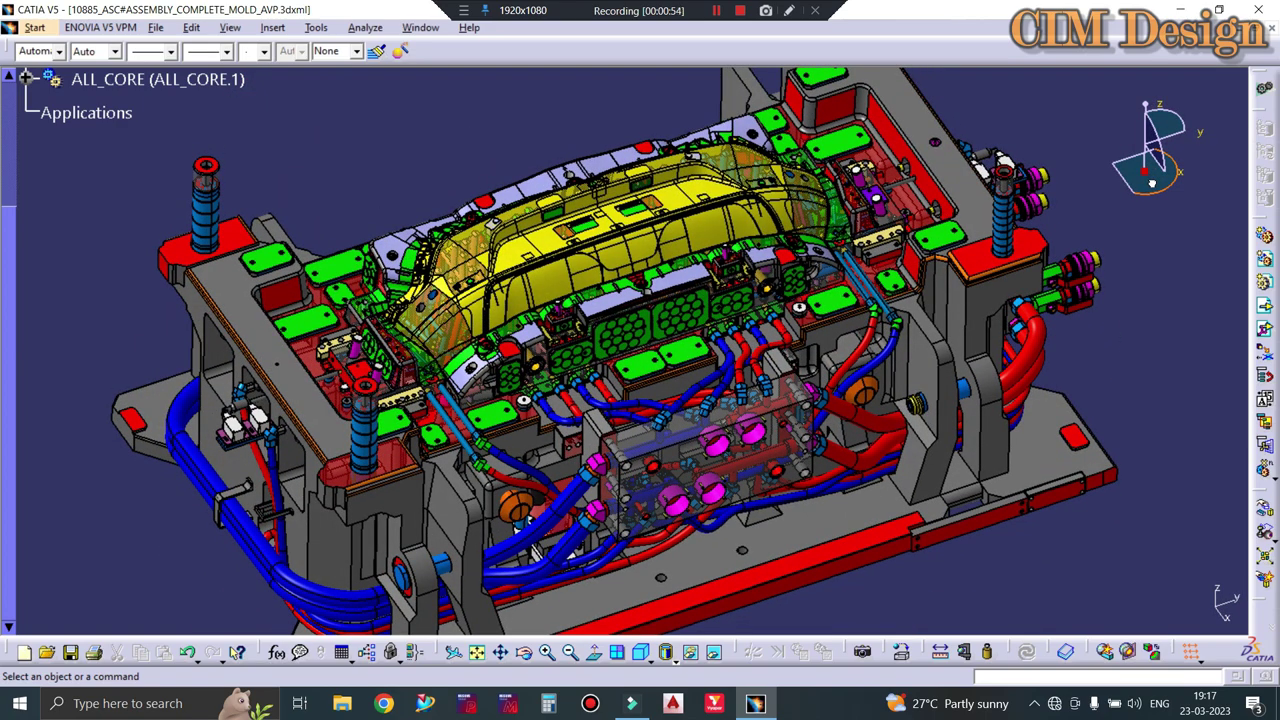
left_click_drag(1151, 183, 1157, 186)
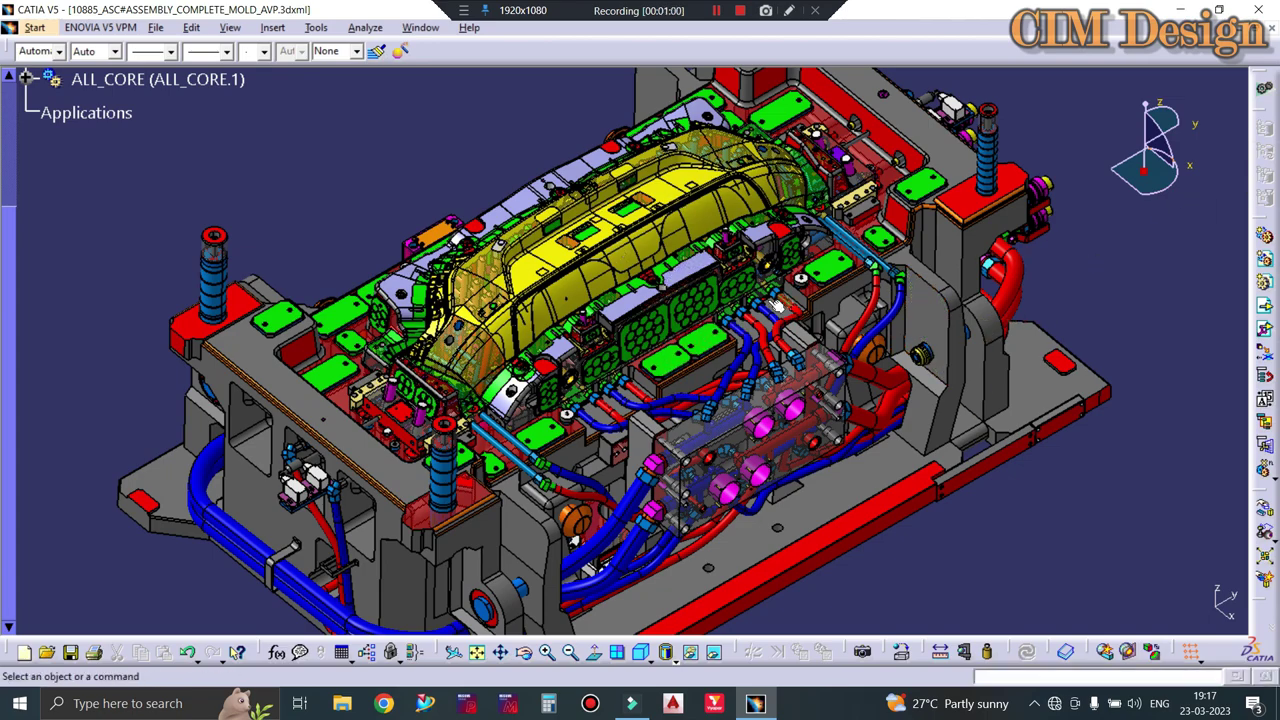
mouse_move(780, 305)
middle_mouse_down("ctrl")
mouse_move(778, 272)
mouse_move(774, 403)
middle_mouse_up("ctrl")
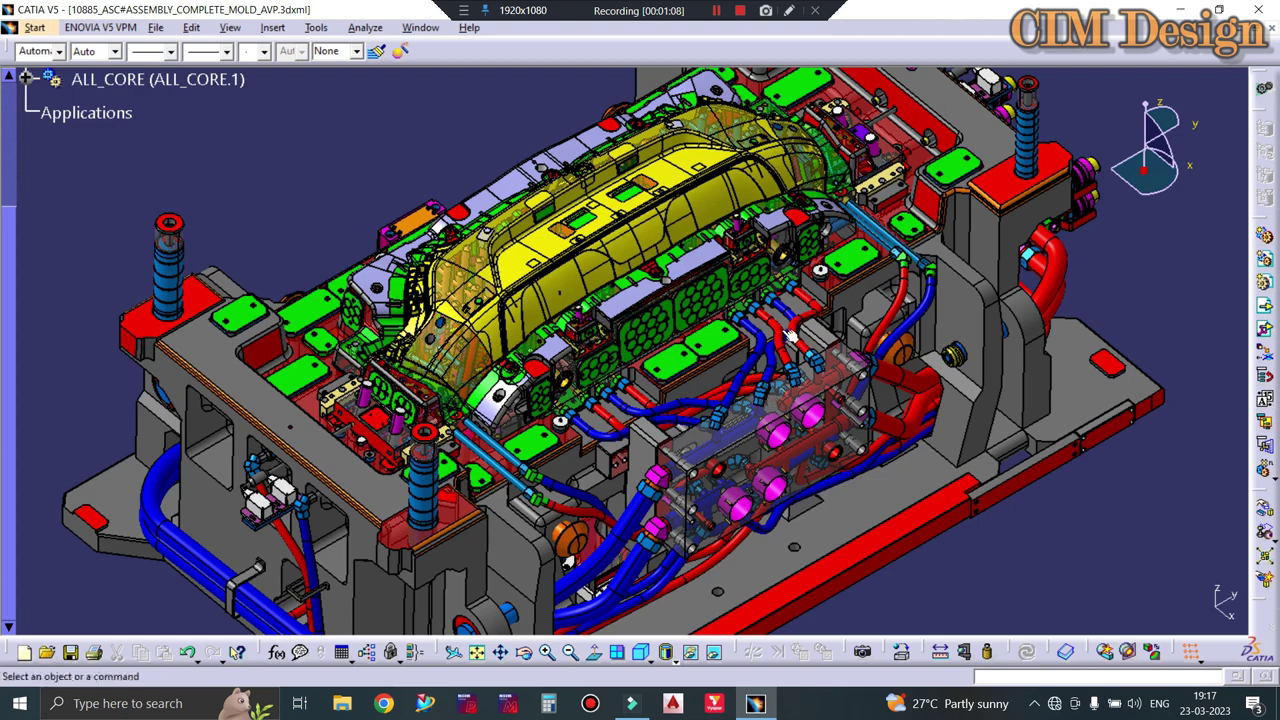
mouse_move(830, 285)
middle_mouse_down("ctrl")
mouse_move(832, 300)
mouse_move(792, 290)
middle_mouse_up("ctrl")
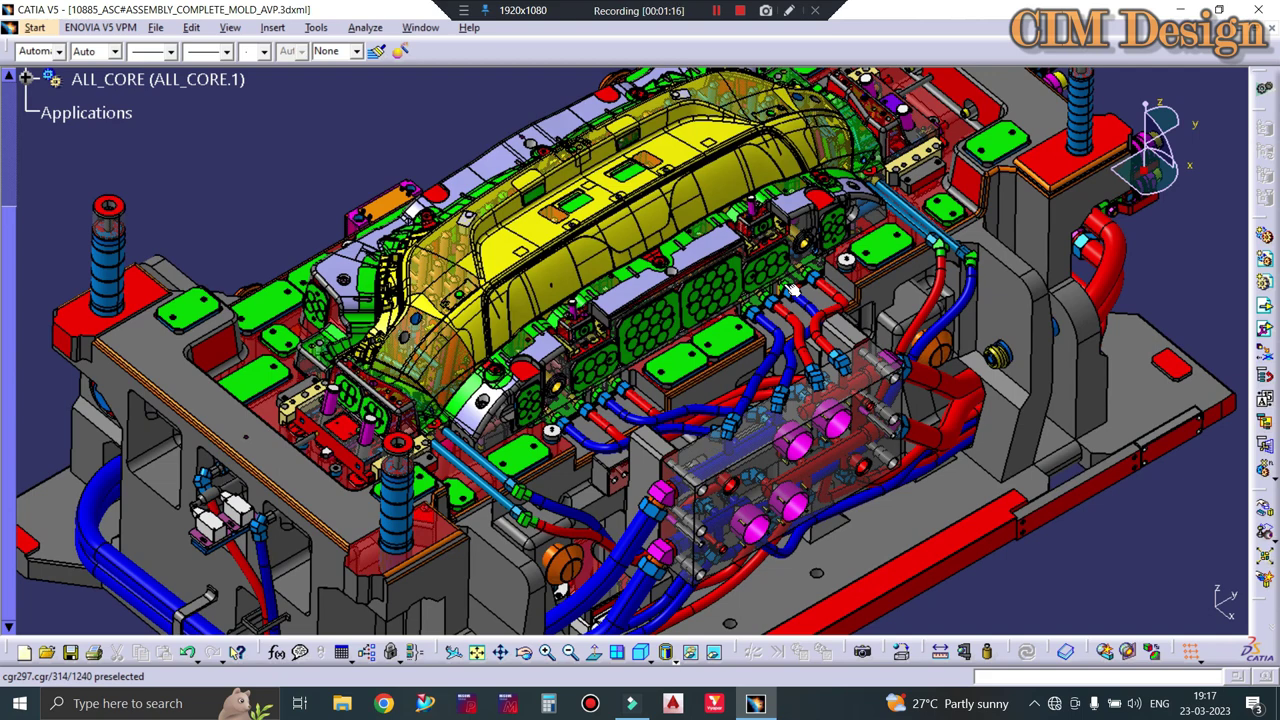
middle_click_drag(792, 288, 792, 350)
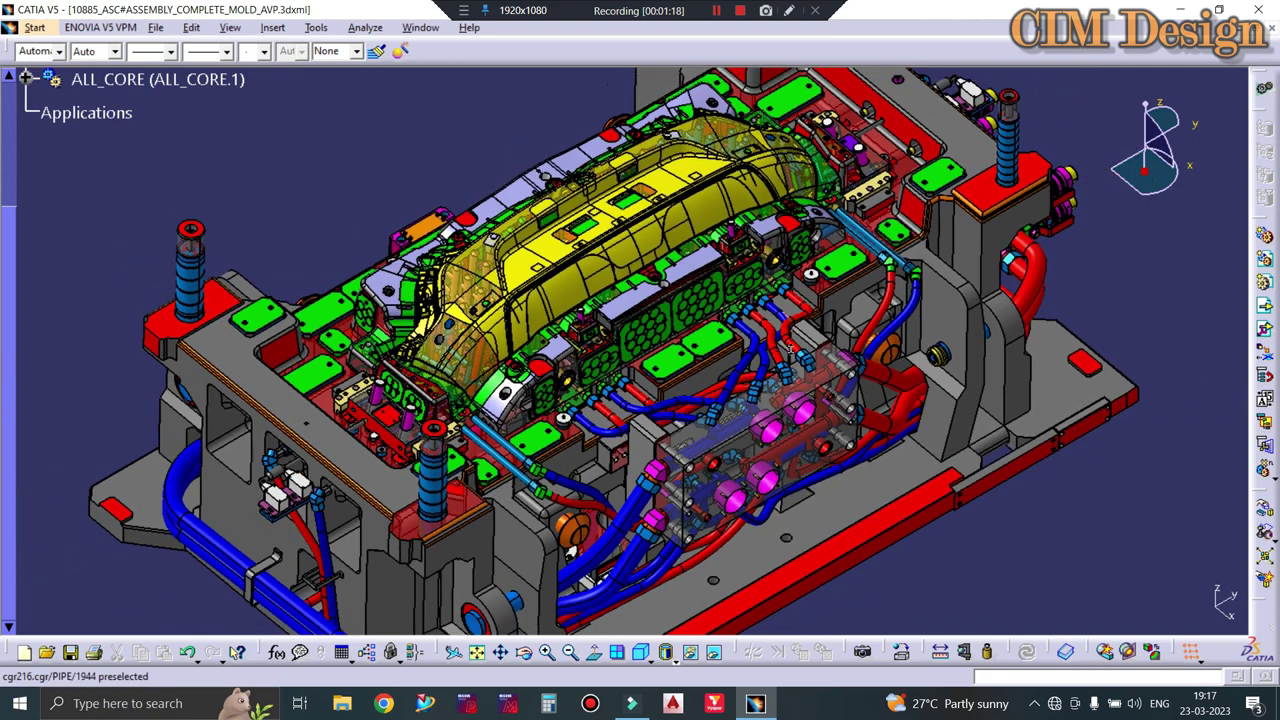
left_click(1152, 192)
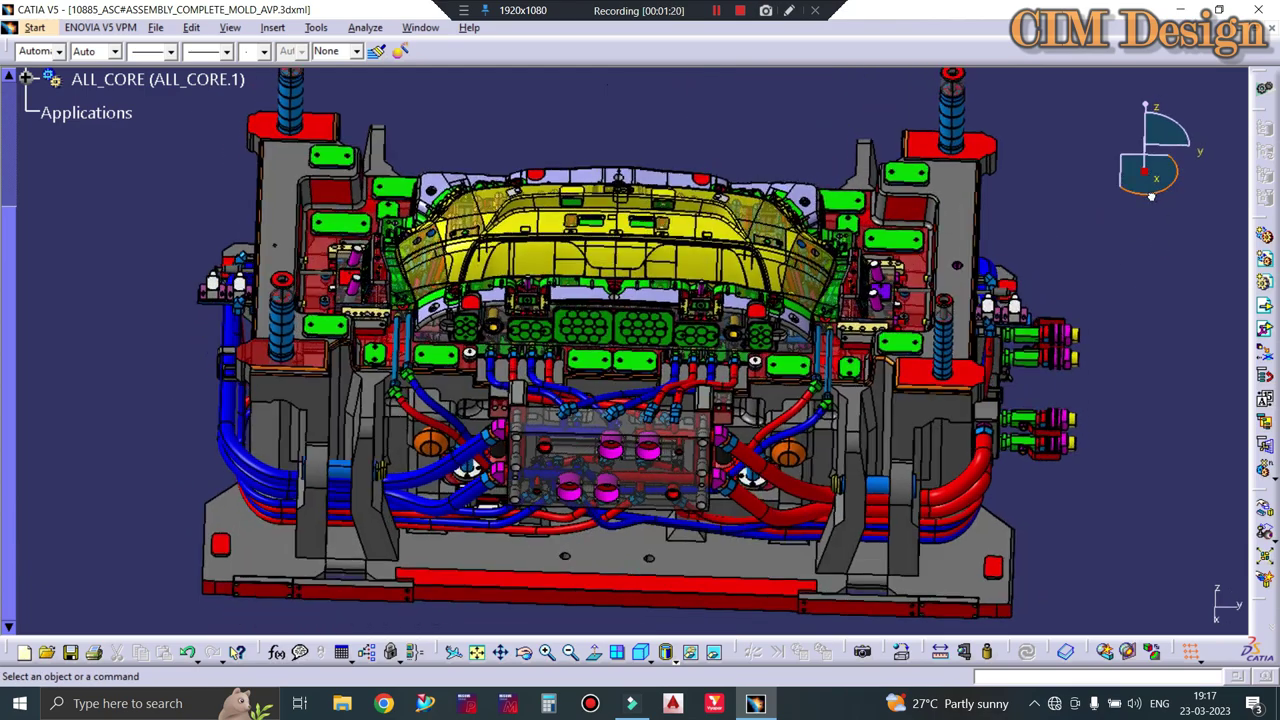
Tilt the mold top-down with the compass, then orbit back to an isometric view of the core.
mouse_move(1150, 196)
left_mouse_down()
mouse_move(1037, 149)
mouse_move(1061, 133)
left_mouse_up()
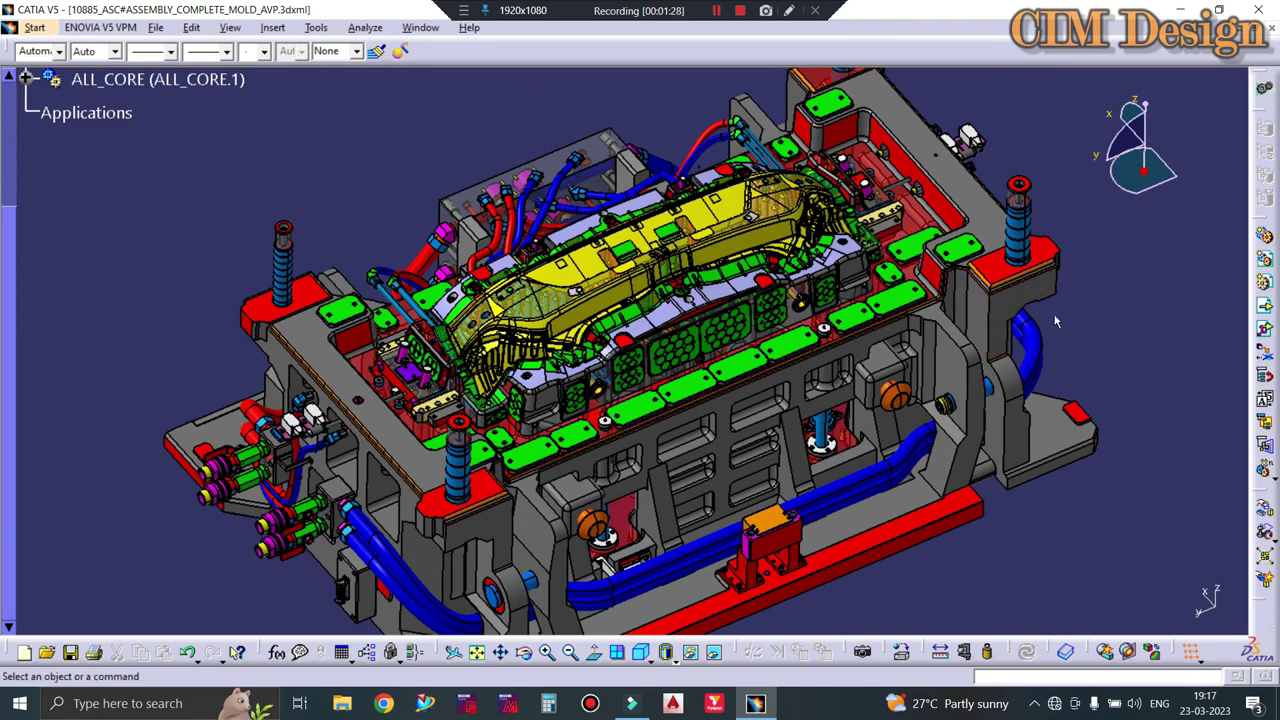
mouse_move(1112, 170)
left_mouse_down()
mouse_move(1153, 198)
mouse_move(1175, 173)
left_mouse_up()
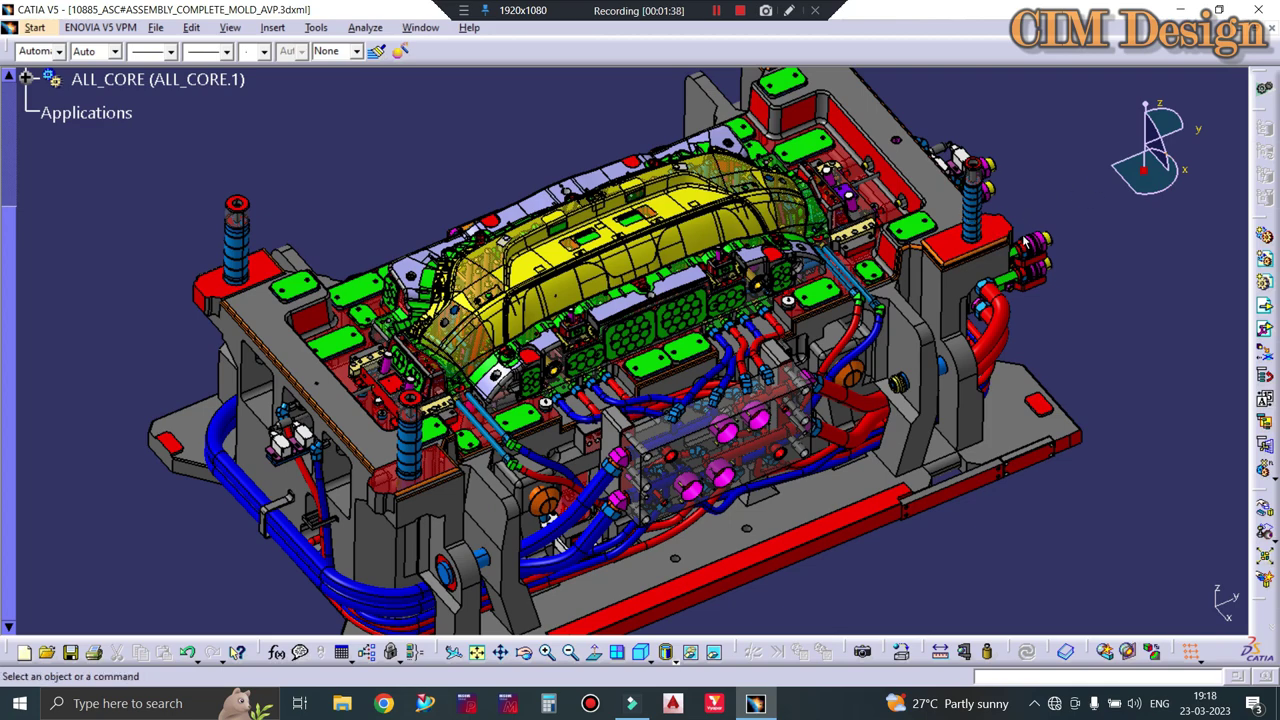
scroll(725, 348, "up", 3)
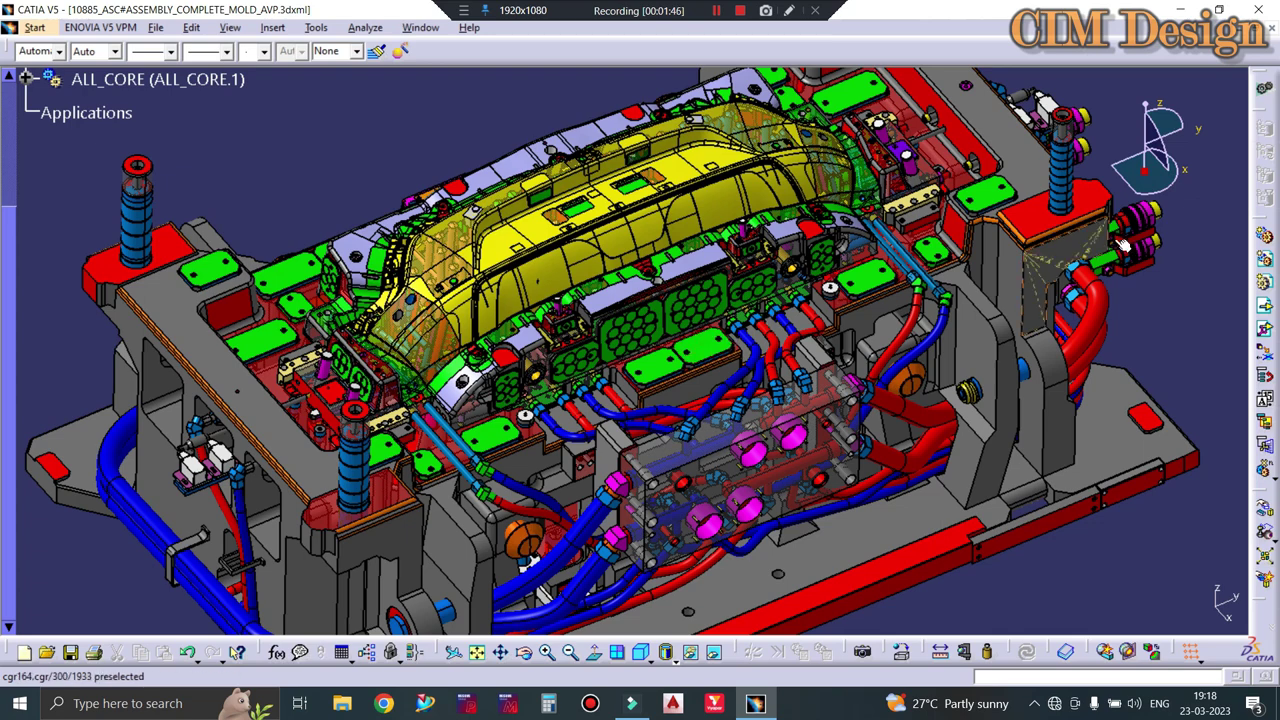
scroll(865, 393, "down", 3)
middle_click_drag(966, 327, 905, 318)
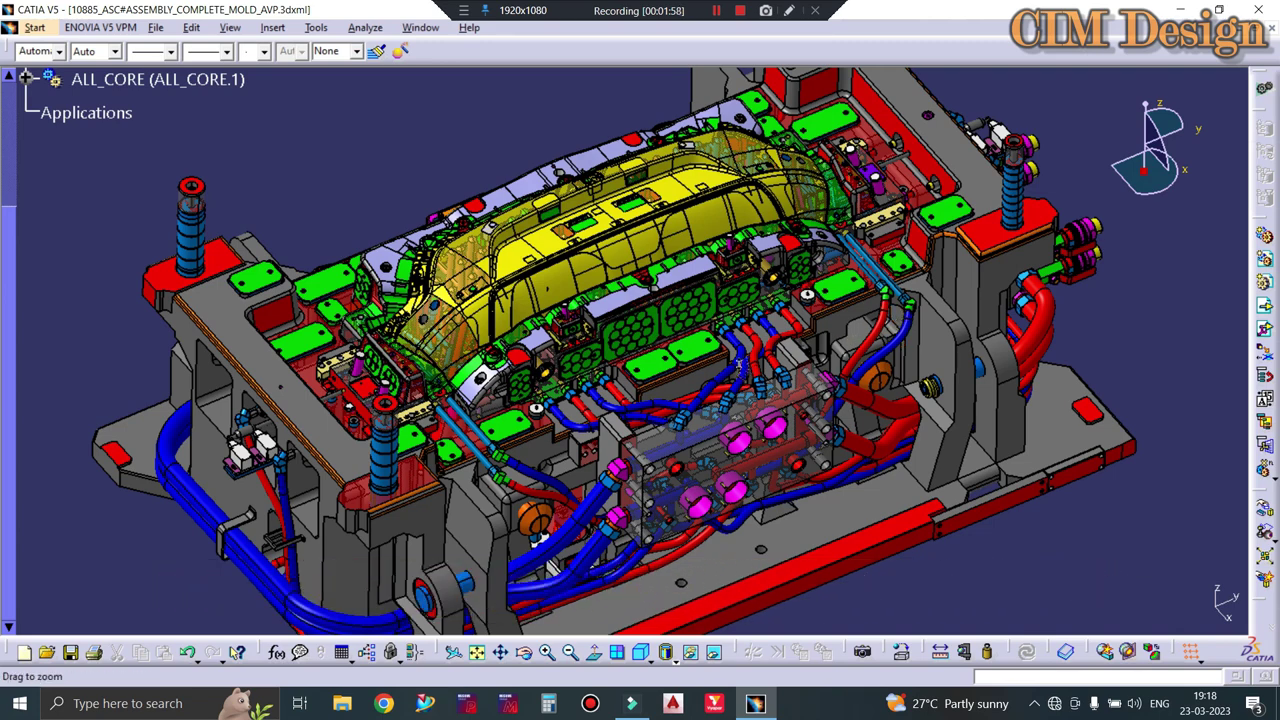
mouse_move(905, 318)
middle_mouse_down()
mouse_move(735, 382)
mouse_move(714, 80)
middle_mouse_up()
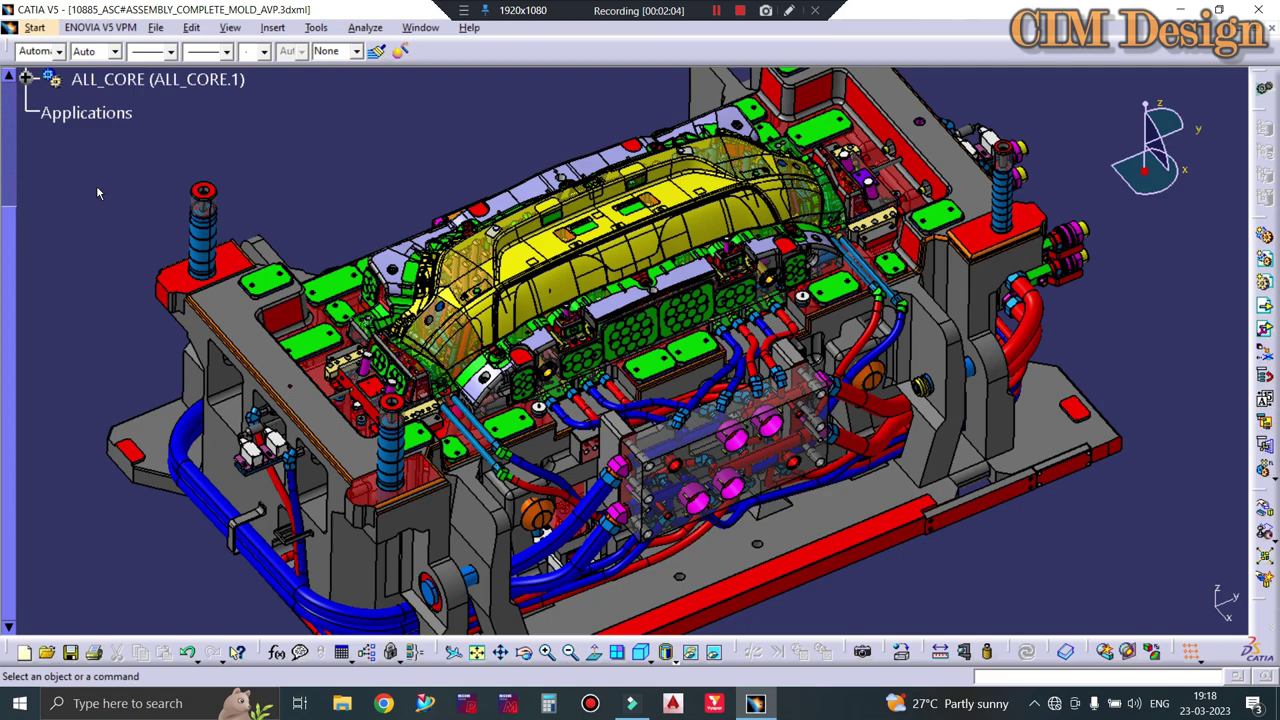
mouse_move(640, 400)
middle_mouse_down()
mouse_move(689, 366)
mouse_move(1058, 245)
middle_mouse_up()
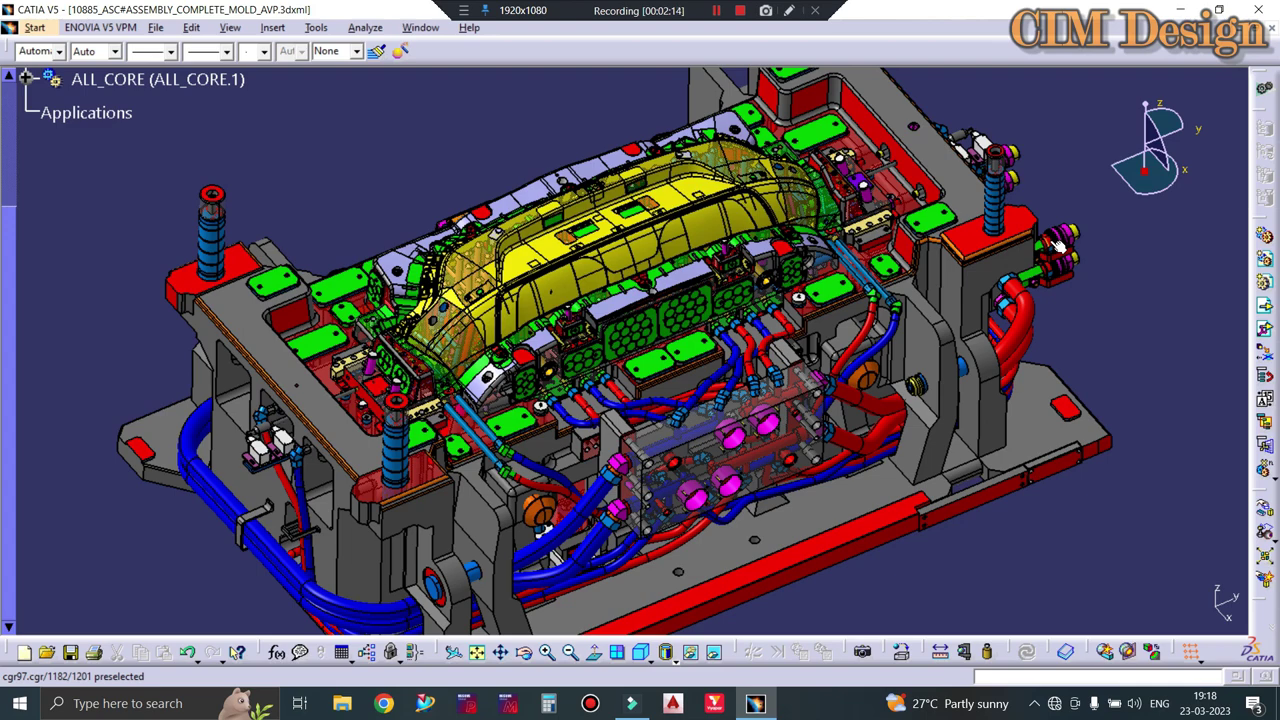
middle_click_drag(920, 335, 903, 333)
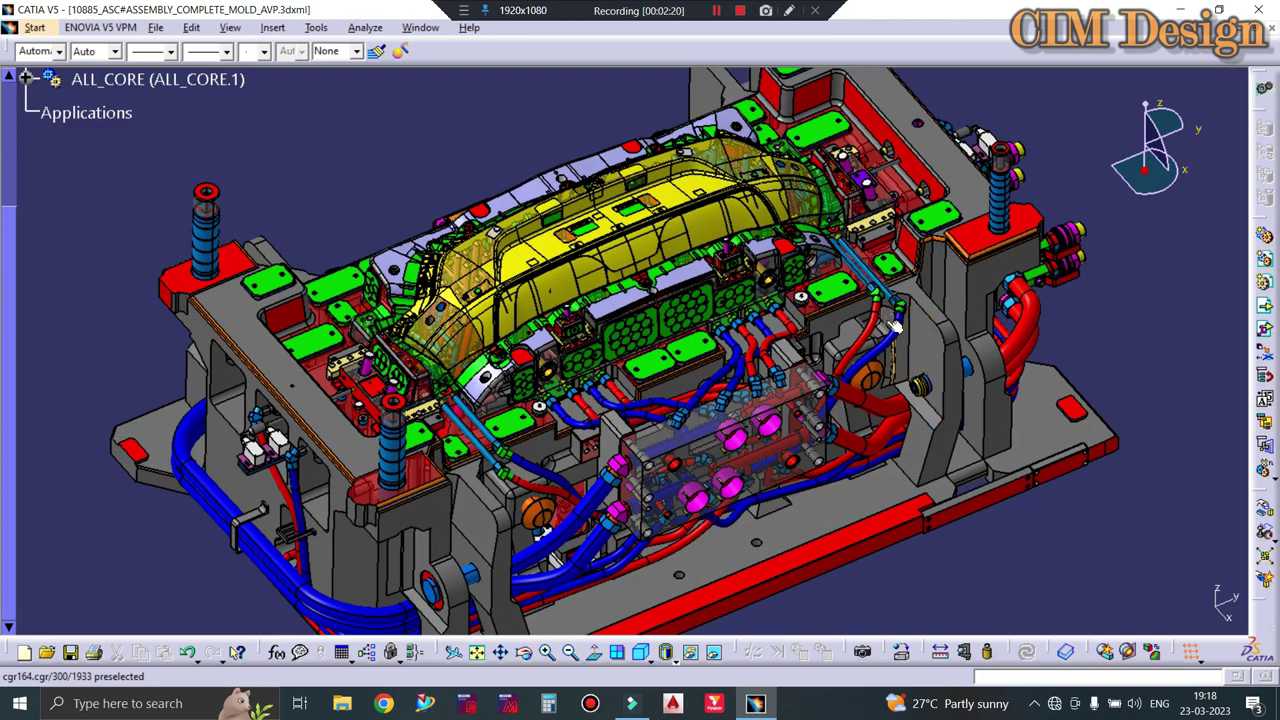
mouse_move(922, 328)
middle_mouse_down()
mouse_move(650, 365)
mouse_move(884, 333)
middle_mouse_up()
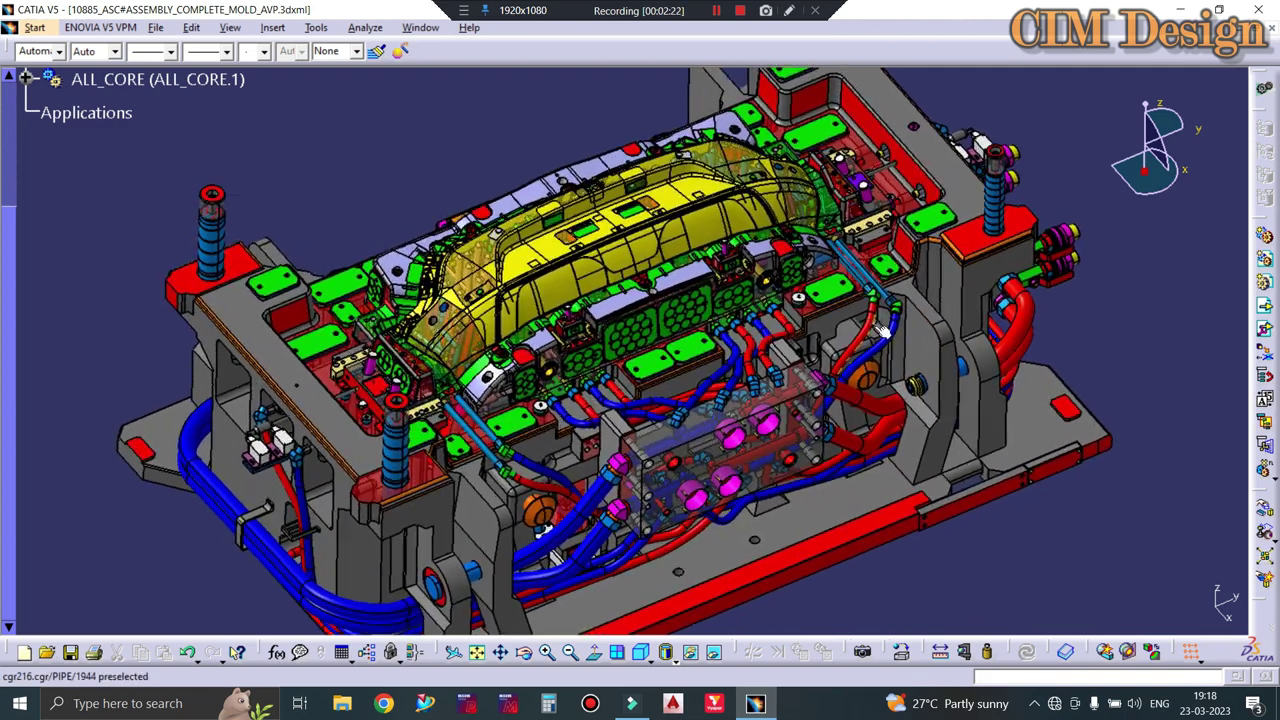